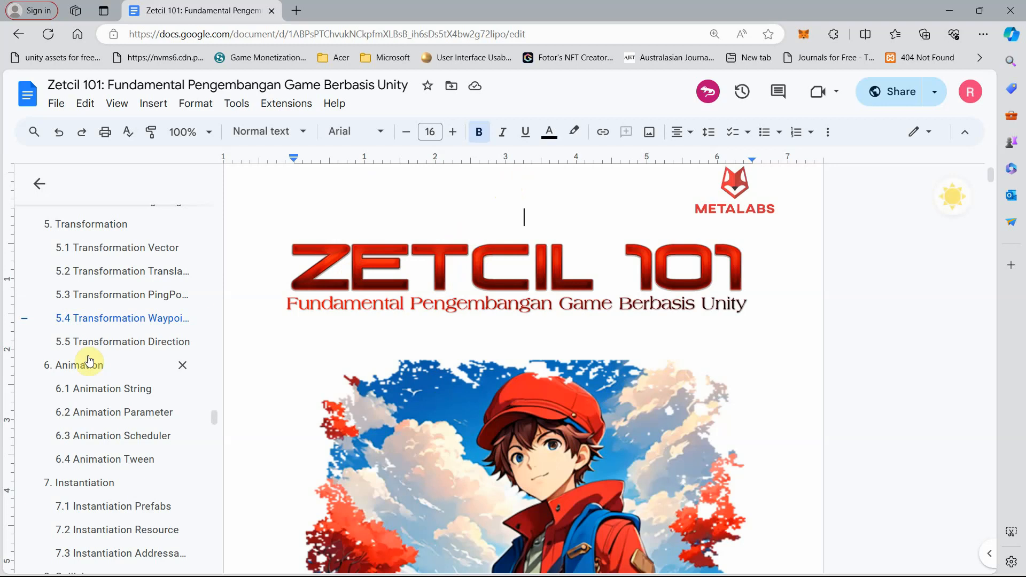
Look through chapter 7 Instantiation and the scripts in sections 7.1 Prefabs, 7.2 Resource and 7.3 Addressable.
{"action": "scroll", "coordinate": [83, 422], "scroll_direction": "down", "scroll_amount": 3}
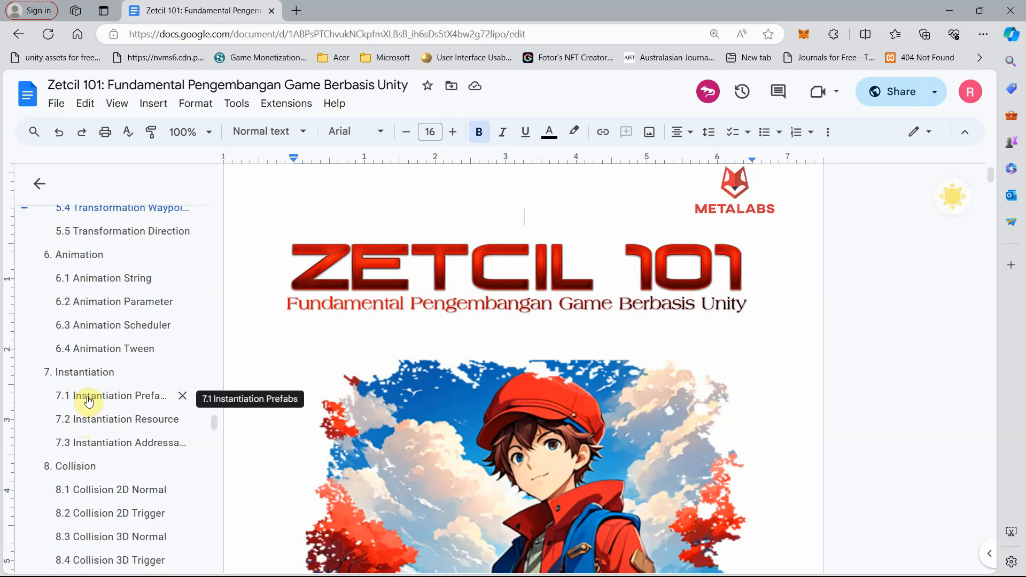
{"action": "left_click", "coordinate": [92, 377]}
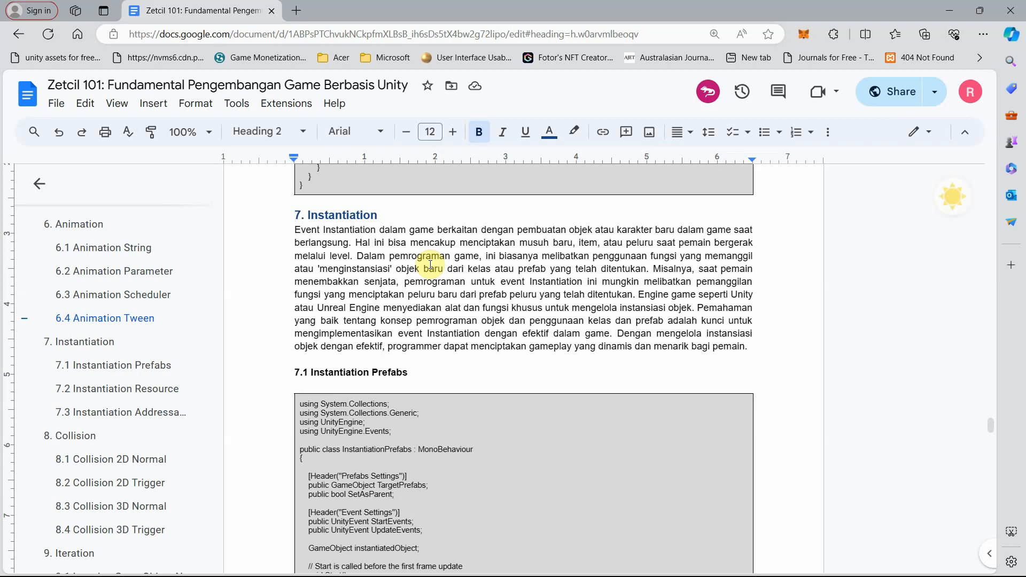
{"action": "scroll", "coordinate": [430, 264], "scroll_direction": "down", "scroll_amount": 3}
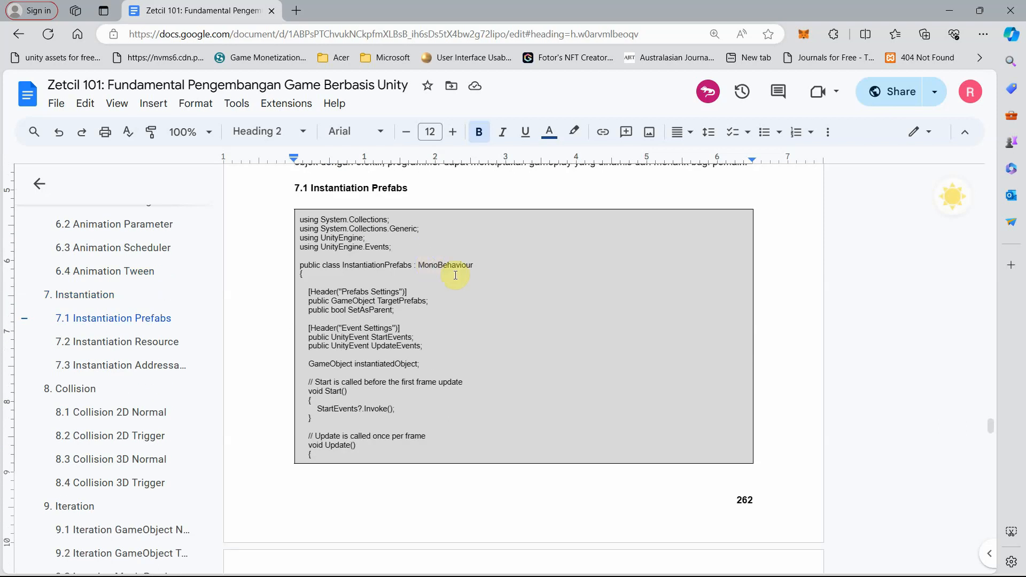
{"action": "left_click", "coordinate": [122, 341]}
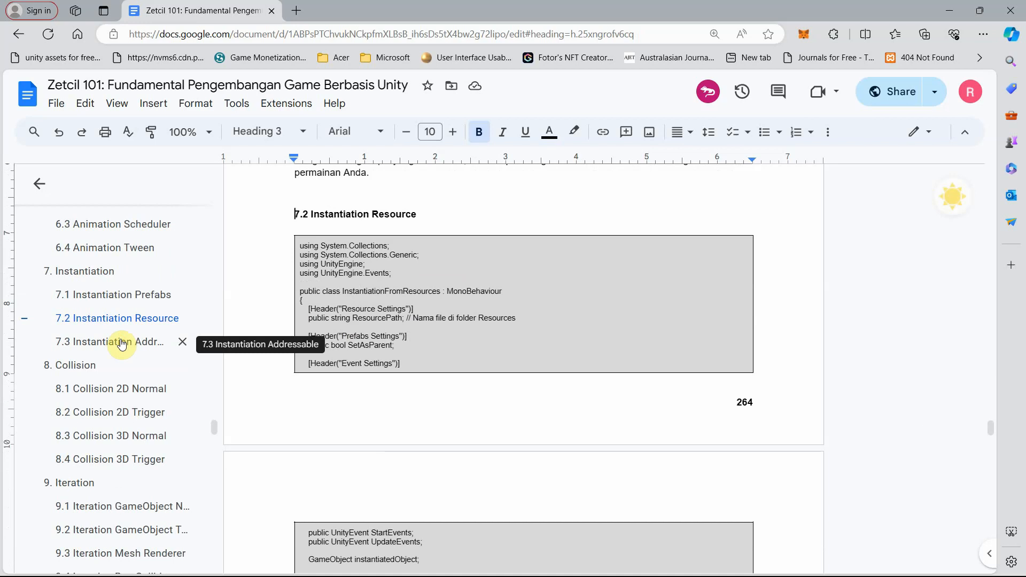
{"action": "scroll", "coordinate": [387, 401], "scroll_direction": "down", "scroll_amount": 2}
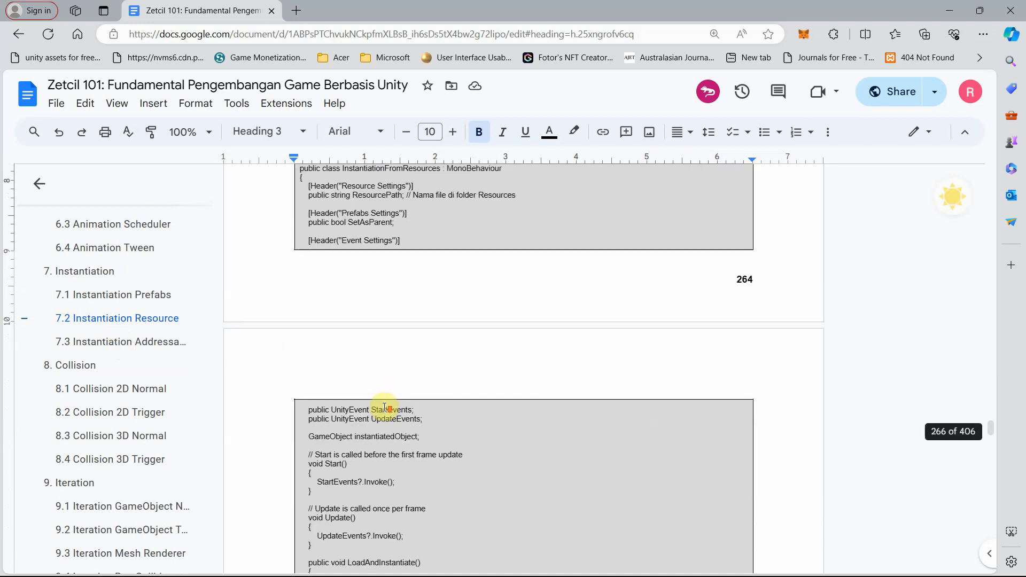
{"action": "left_click", "coordinate": [110, 342]}
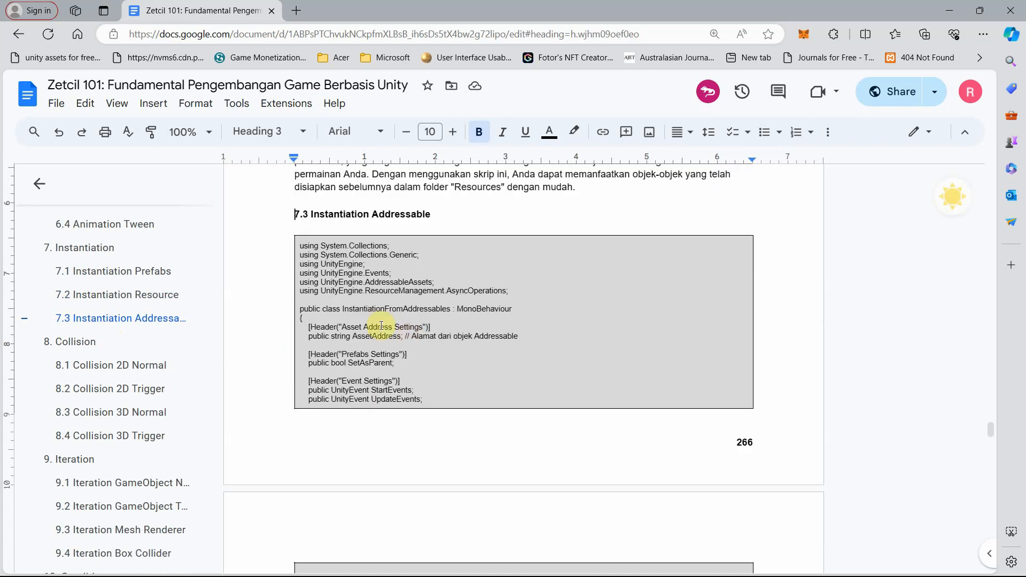
{"action": "left_click", "coordinate": [150, 300]}
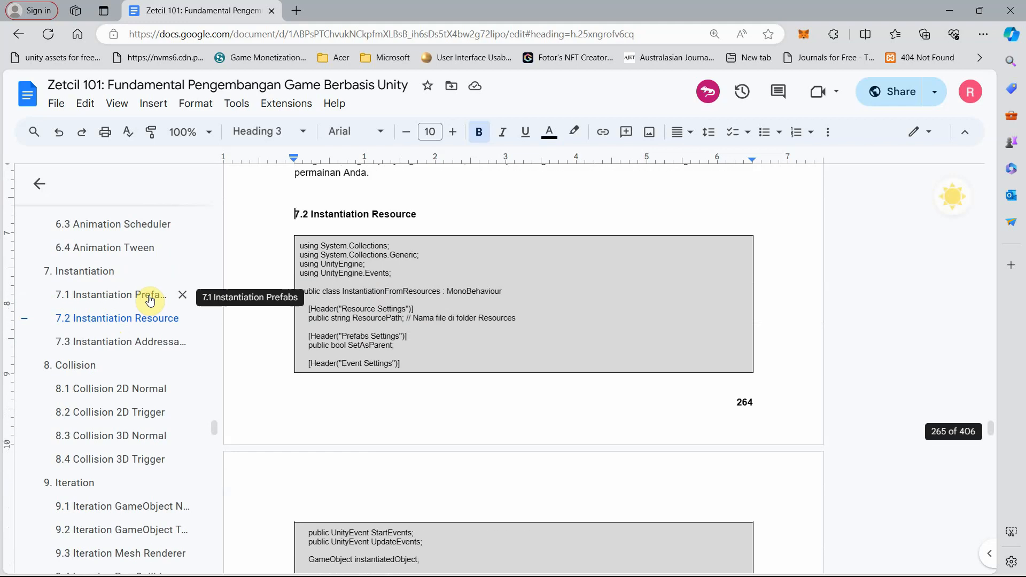
{"action": "left_click", "coordinate": [142, 343]}
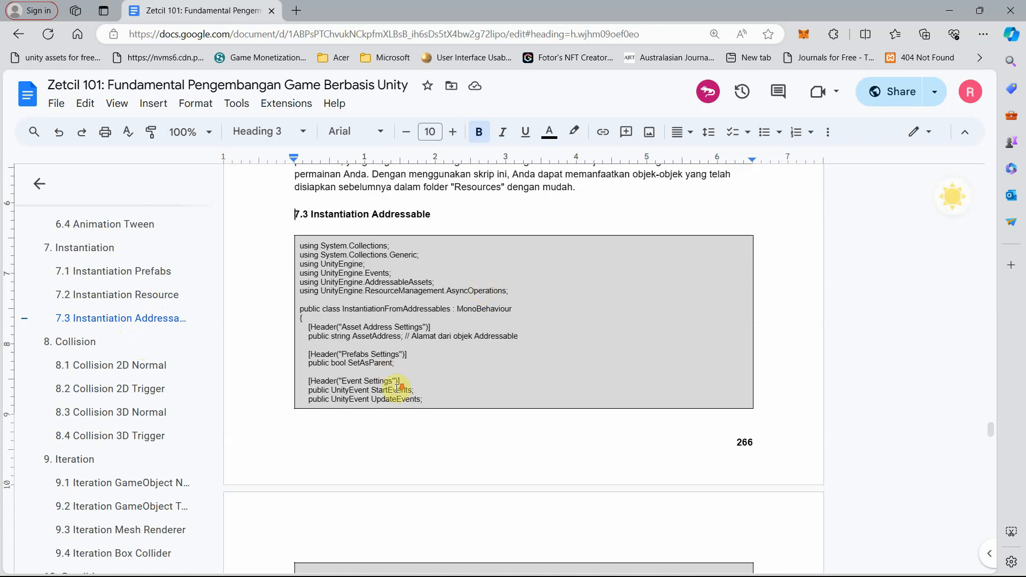
{"action": "scroll", "coordinate": [396, 390], "scroll_direction": "down", "scroll_amount": 7}
{"action": "scroll", "coordinate": [396, 390], "scroll_direction": "down", "scroll_amount": 3}
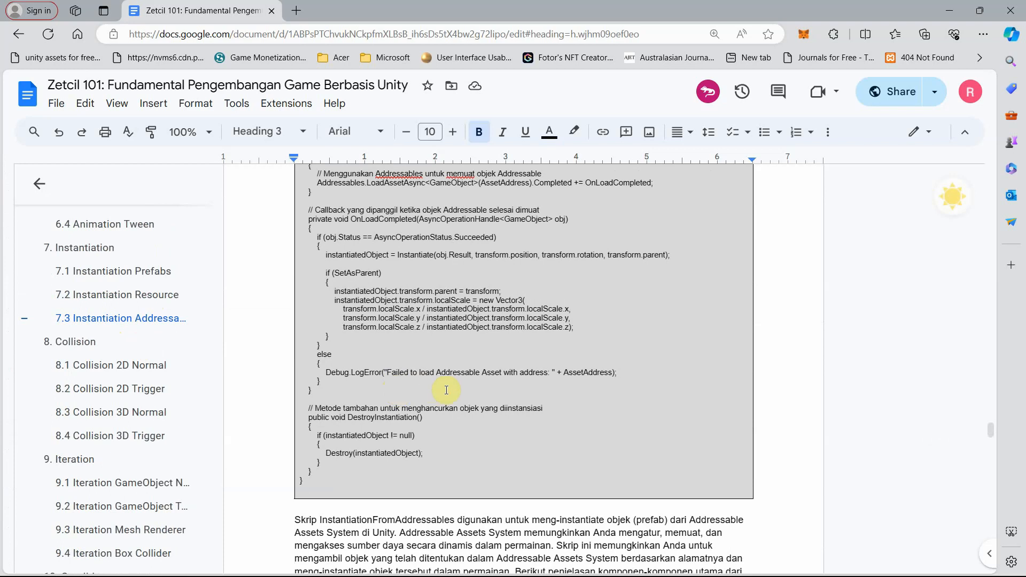
Copy the full InstantiationPrefabs script code from section 7.1 Instantiation Prefabs.
{"action": "left_click", "coordinate": [110, 271]}
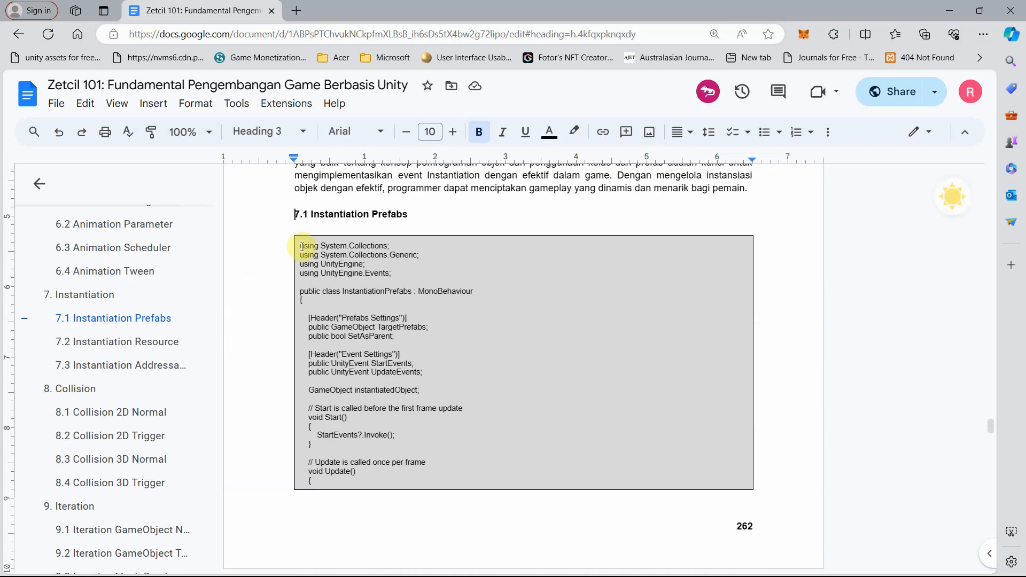
{"action": "left_click_drag", "start_coordinate": [301, 247], "coordinate": [331, 293]}
{"action": "middle_click", "coordinate": [381, 415]}
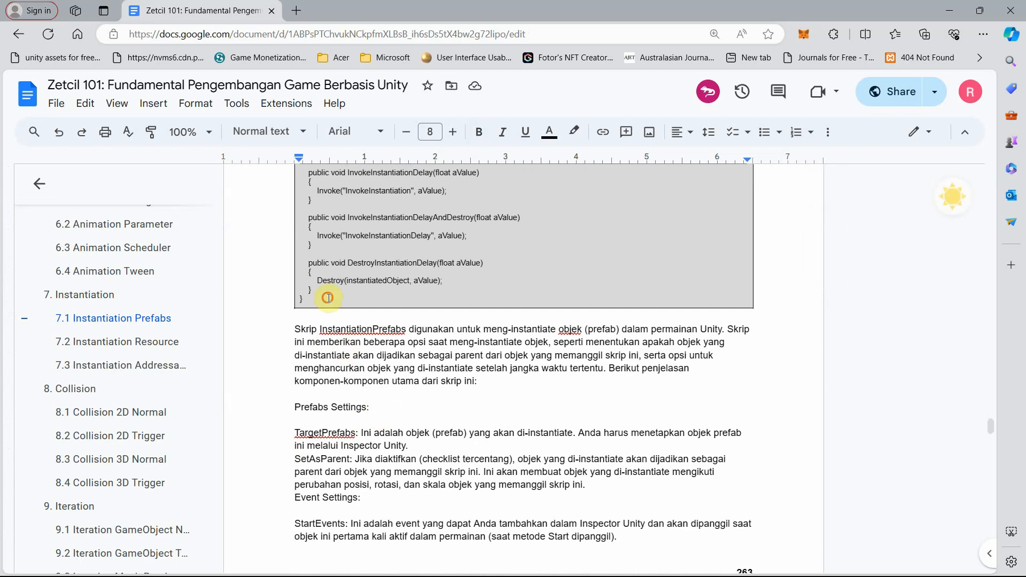
{"action": "left_click", "coordinate": [328, 297], "text": "shift"}
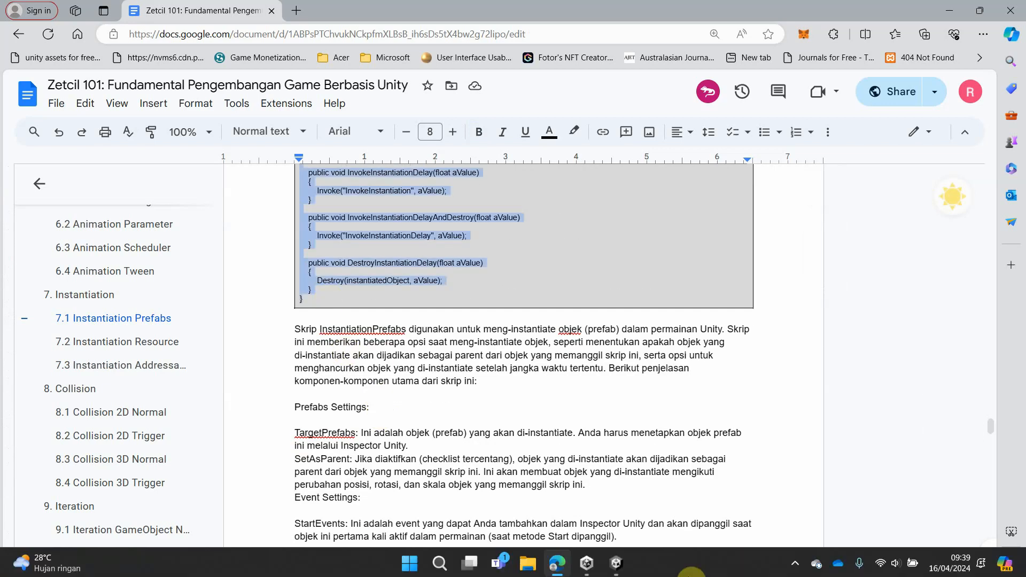
Switch to the Unity editor and create a C# script named InstantiationPrefabs in the Assets folder.
{"action": "left_click", "coordinate": [616, 567]}
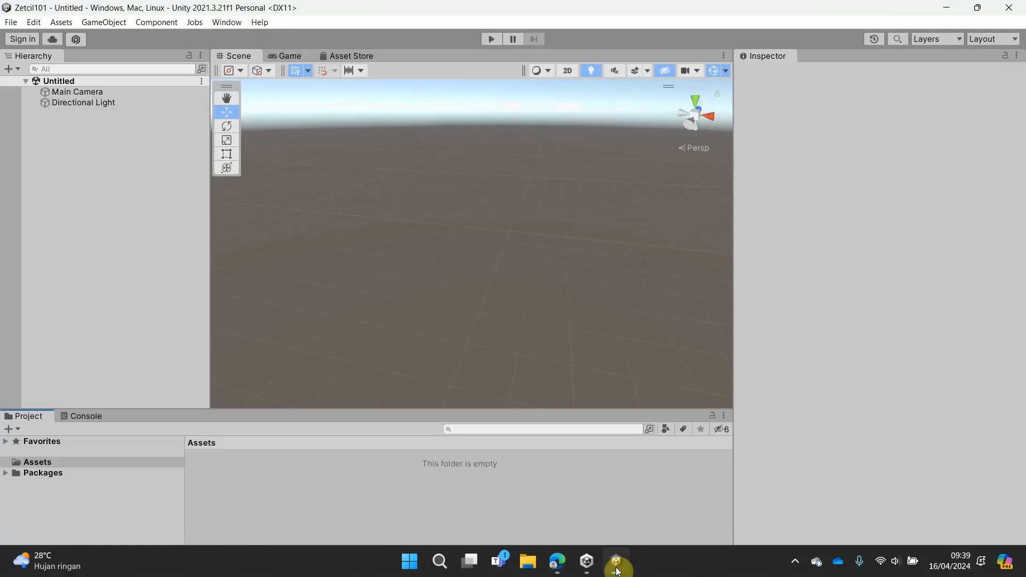
{"action": "right_click", "coordinate": [317, 507]}
{"action": "mouse_move", "coordinate": [422, 168]}
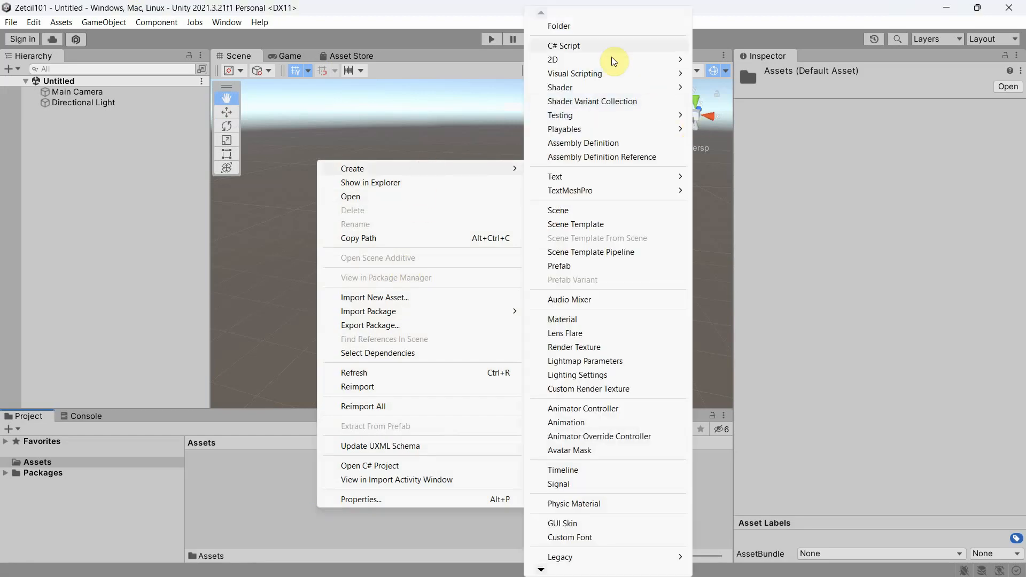
{"action": "left_click", "coordinate": [601, 45]}
{"action": "type", "text": "Instantiation"}
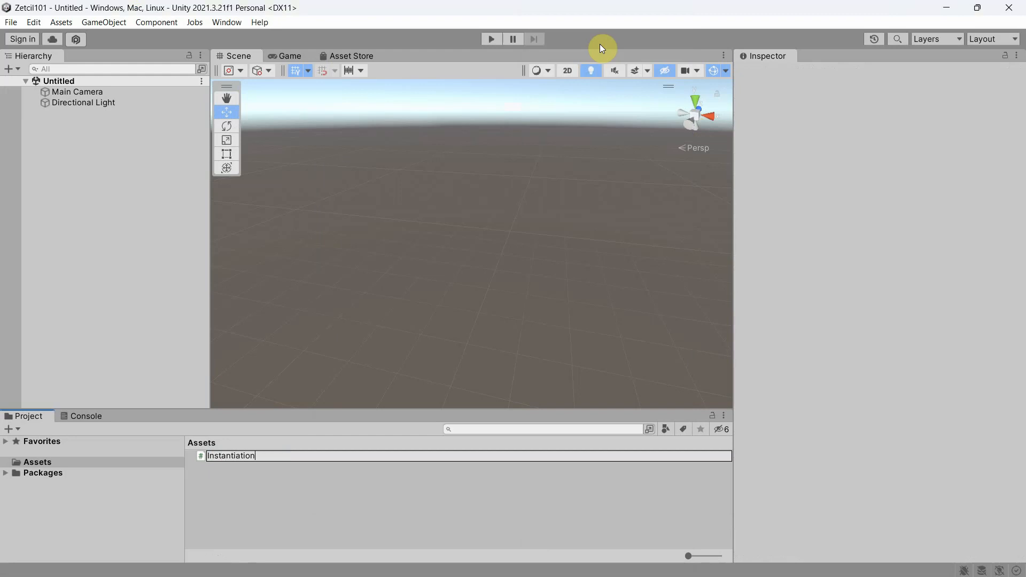
{"action": "type", "text": "Prefabs"}
{"action": "key", "text": "Return"}
{"action": "left_click", "coordinate": [370, 496]}
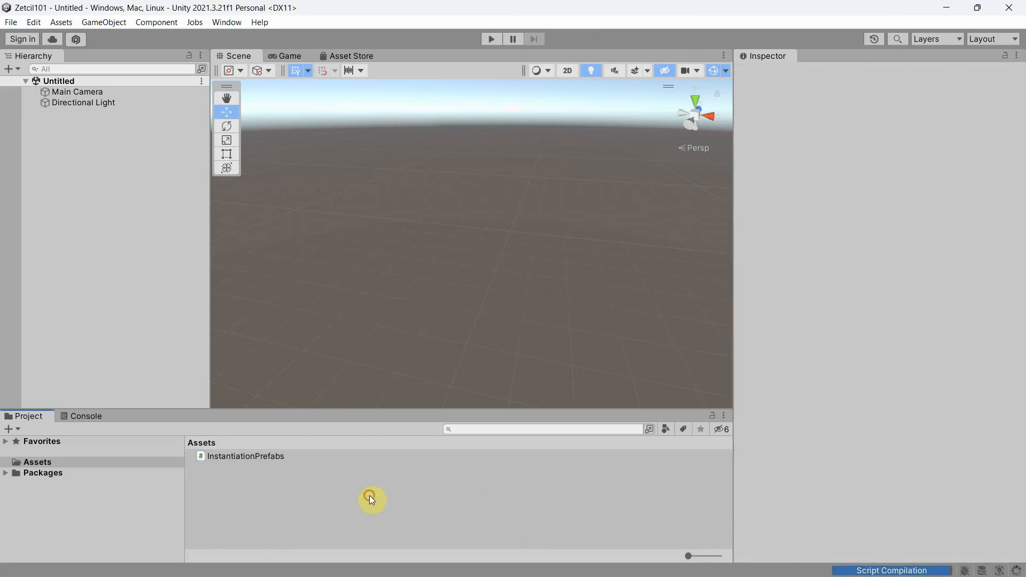
Open the InstantiationPrefabs script in Visual Studio, replace all its code with the copied code, and save it.
{"action": "double_click", "coordinate": [252, 457]}
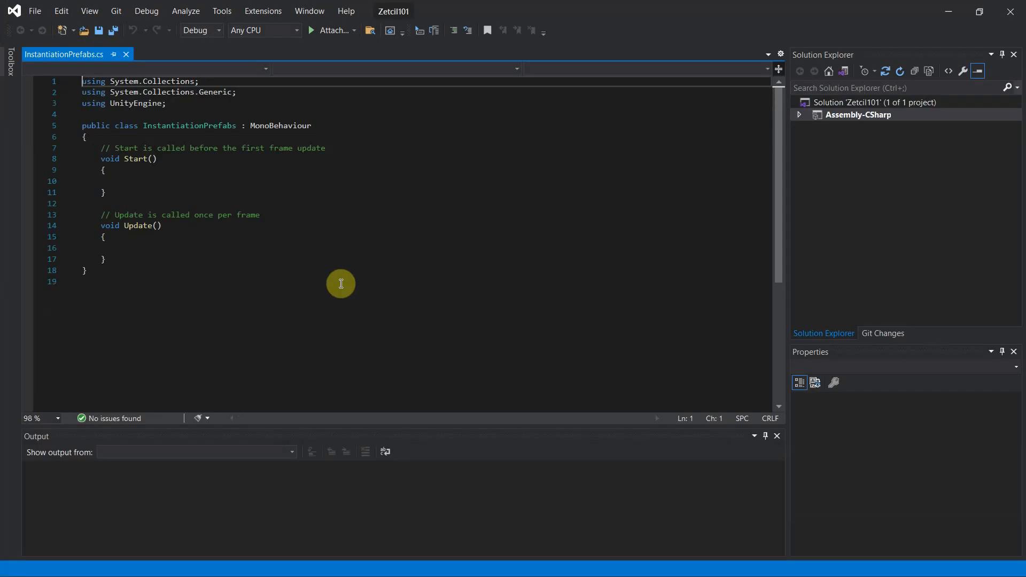
{"action": "left_click", "coordinate": [338, 279]}
{"action": "key", "text": "ctrl+a"}
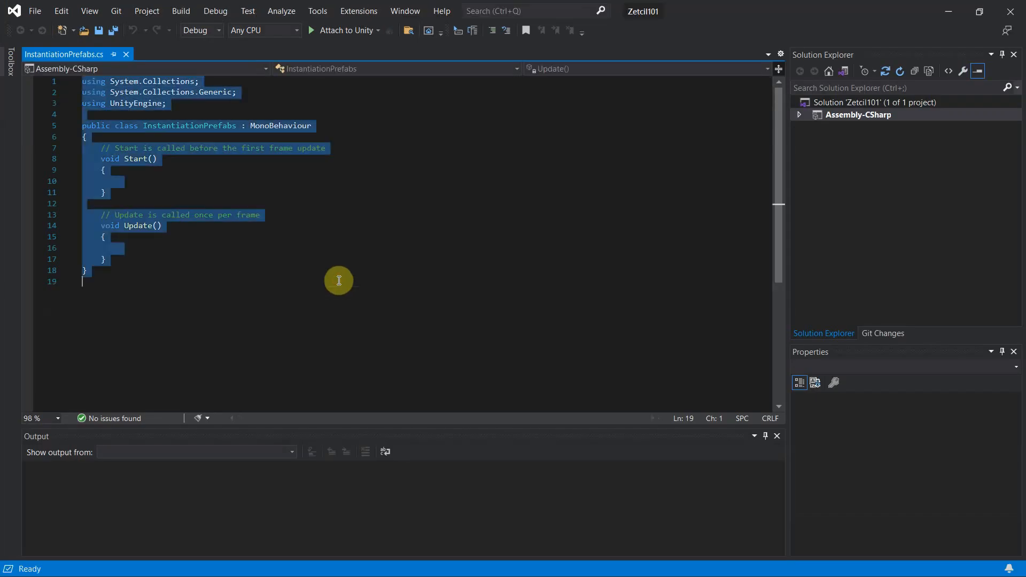
{"action": "key", "text": "ctrl+v"}
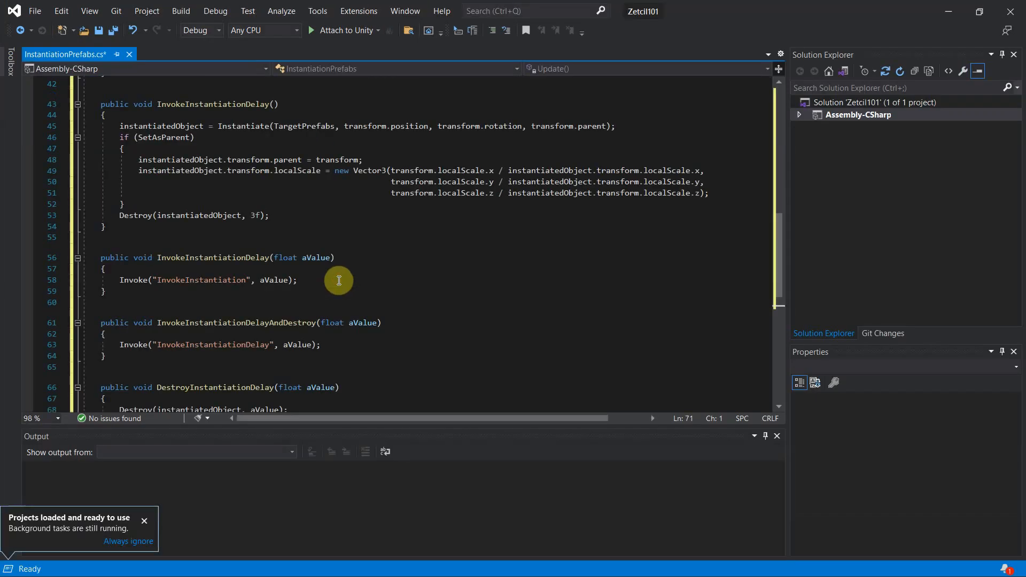
{"action": "key", "text": "ctrl+s"}
{"action": "scroll", "coordinate": [148, 231], "scroll_direction": "up", "scroll_amount": 14}
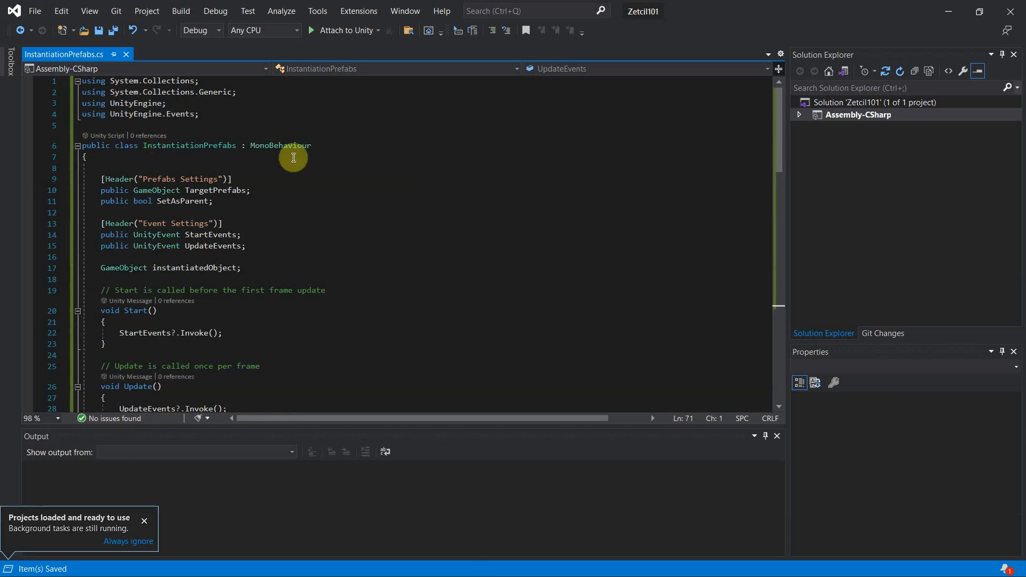
Switch back to Unity and add a 3D cube to the scene.
{"action": "key", "text": "alt+Tab"}
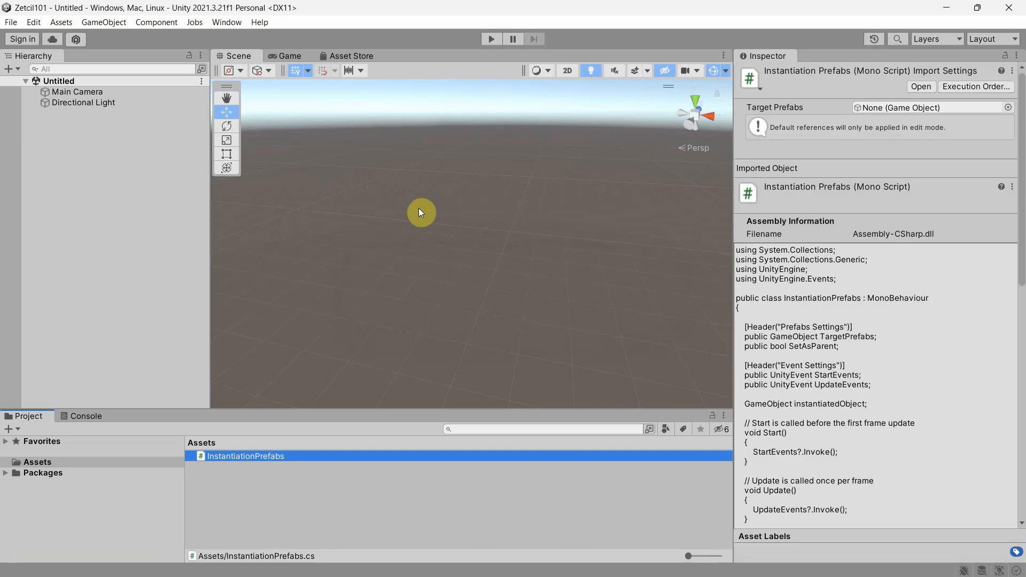
{"action": "left_click", "coordinate": [103, 22]}
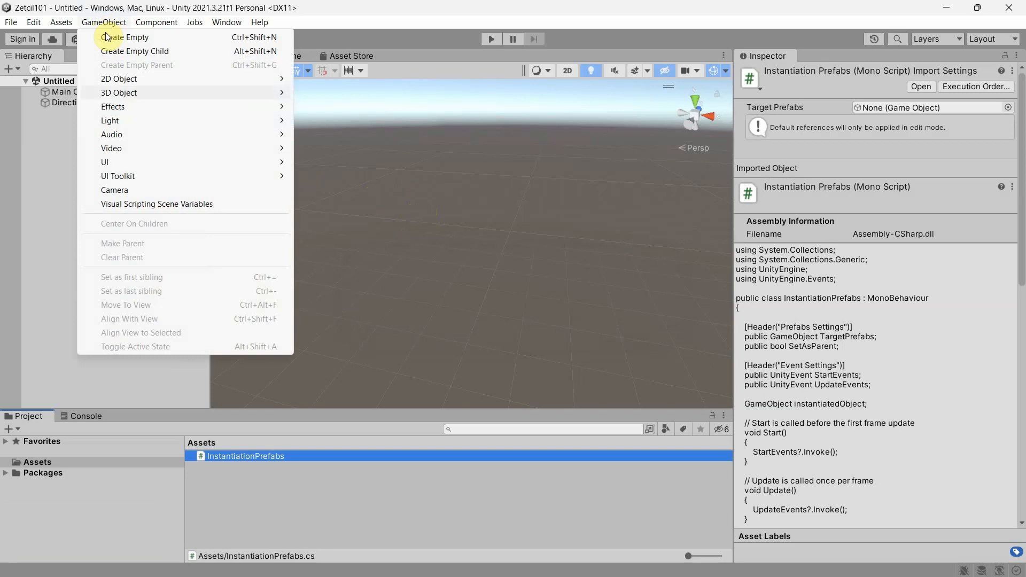
{"action": "mouse_move", "coordinate": [113, 94]}
{"action": "left_click", "coordinate": [320, 94]}
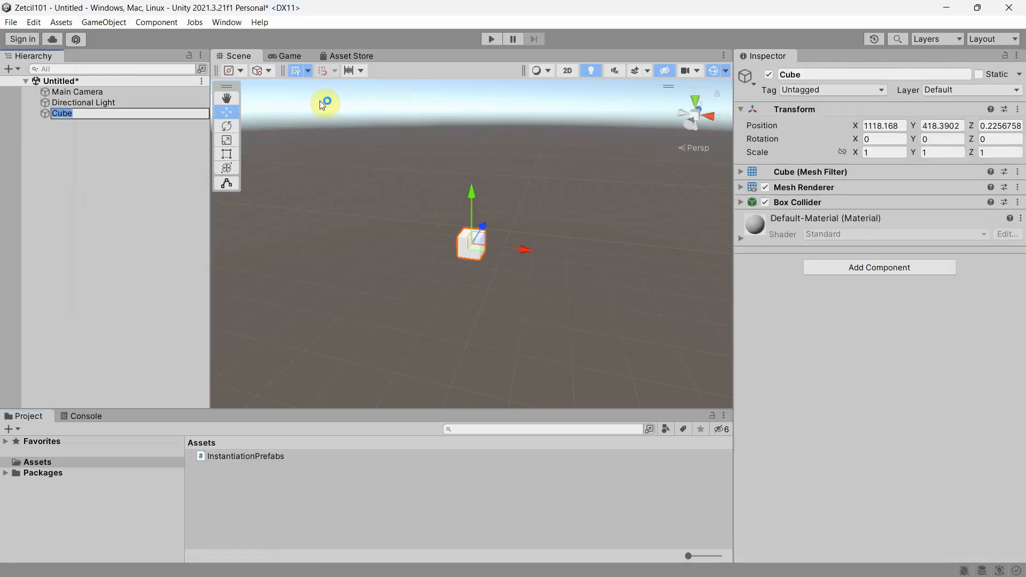
Add a second 3D cube and move it along the X axis away from the first, to about X 1115.5.
{"action": "left_click", "coordinate": [104, 22]}
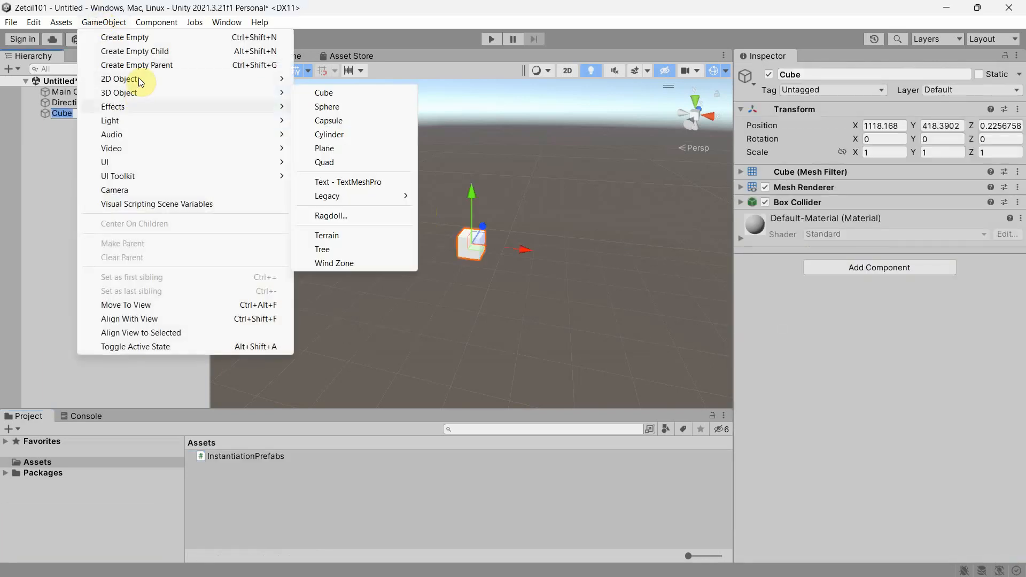
{"action": "mouse_move", "coordinate": [146, 93]}
{"action": "left_click", "coordinate": [370, 93]}
{"action": "left_click", "coordinate": [179, 130]}
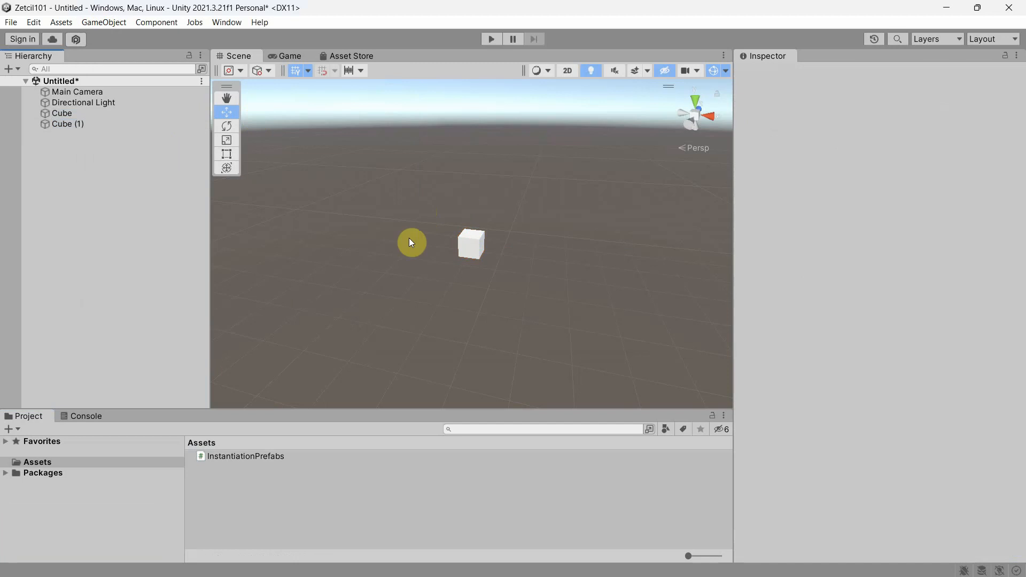
{"action": "left_click", "coordinate": [467, 248]}
{"action": "left_click_drag", "start_coordinate": [522, 250], "coordinate": [473, 244]}
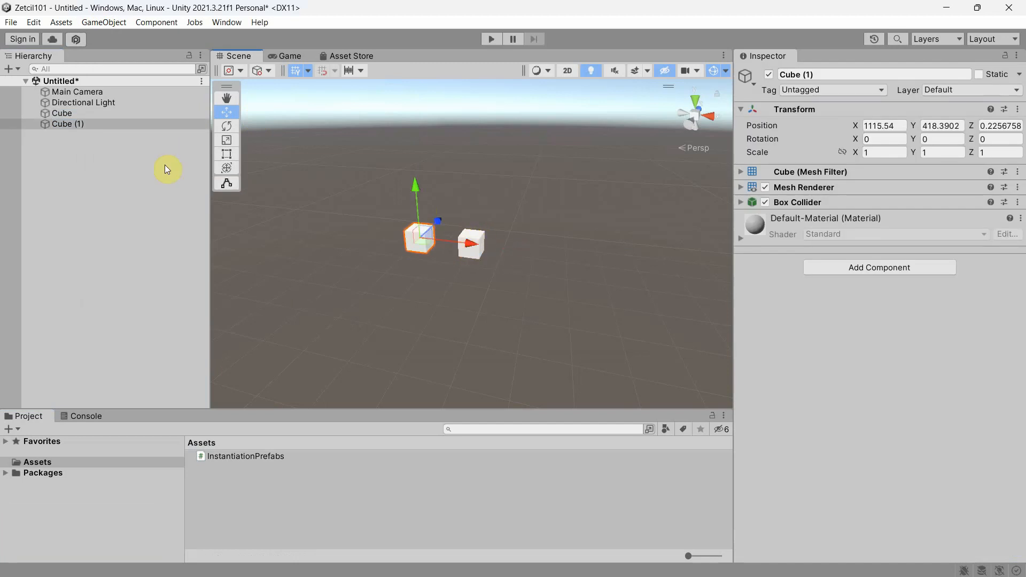
Rename the first cube Merah and the second cube Biru.
{"action": "left_click", "coordinate": [83, 114]}
{"action": "left_click", "coordinate": [82, 115]}
{"action": "type", "text": "M"}
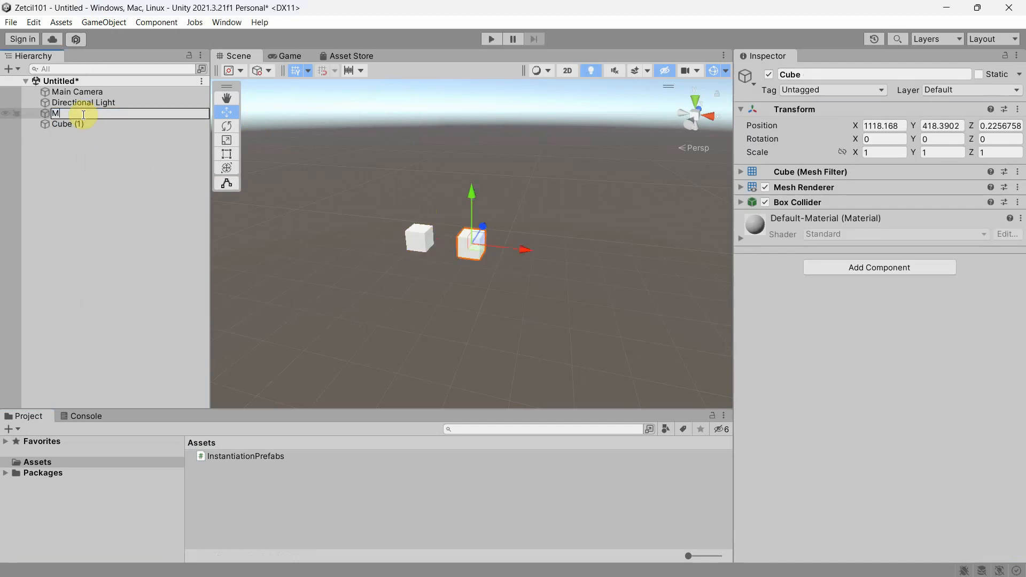
{"action": "type", "text": "erah"}
{"action": "key", "text": "Return"}
{"action": "key", "text": "Down"}
{"action": "key", "text": "F2"}
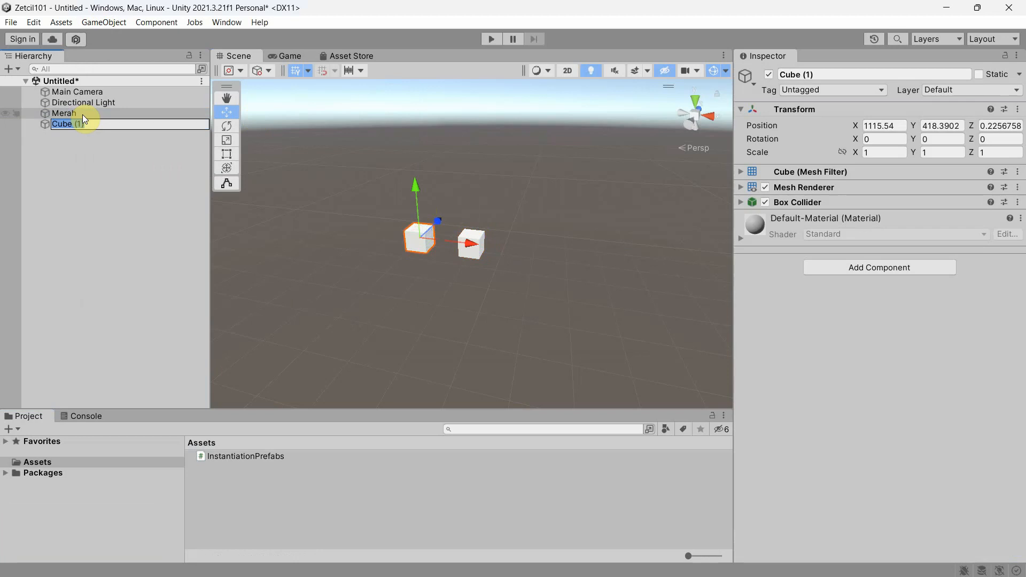
{"action": "type", "text": "Biru"}
{"action": "key", "text": "Return"}
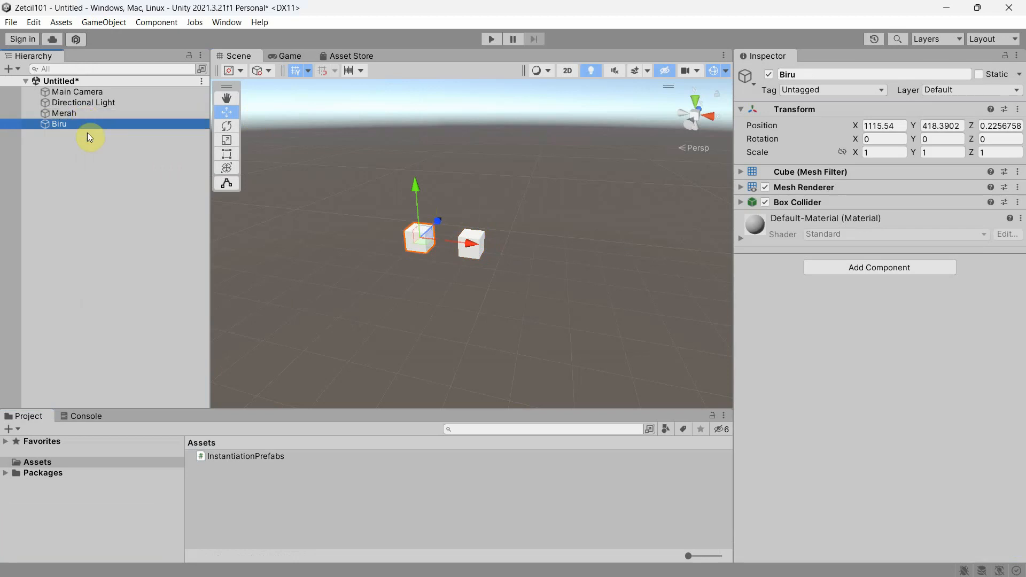
Create a material named Red in the Assets folder.
{"action": "right_click", "coordinate": [283, 483]}
{"action": "mouse_move", "coordinate": [398, 147]}
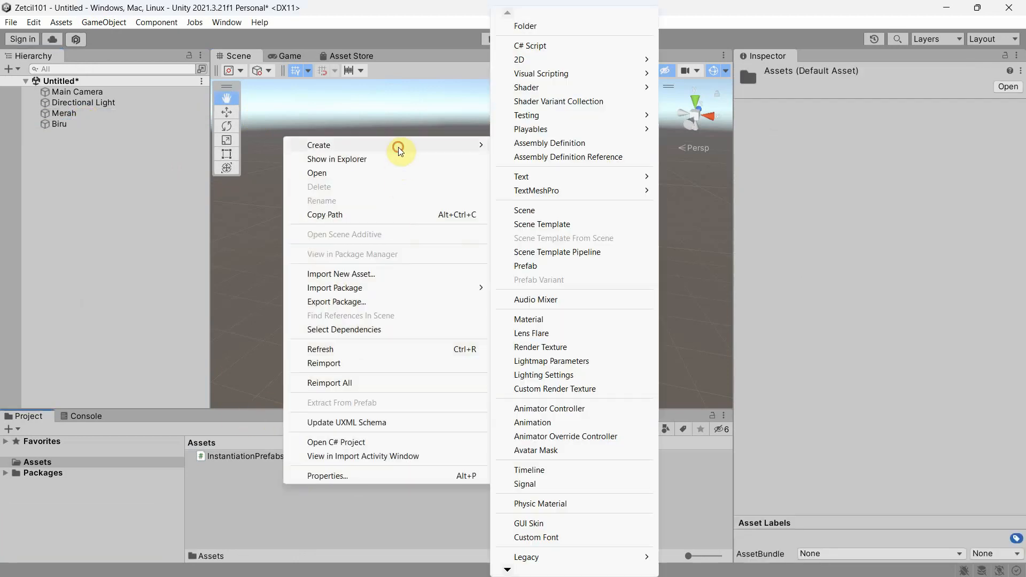
{"action": "left_click", "coordinate": [561, 320]}
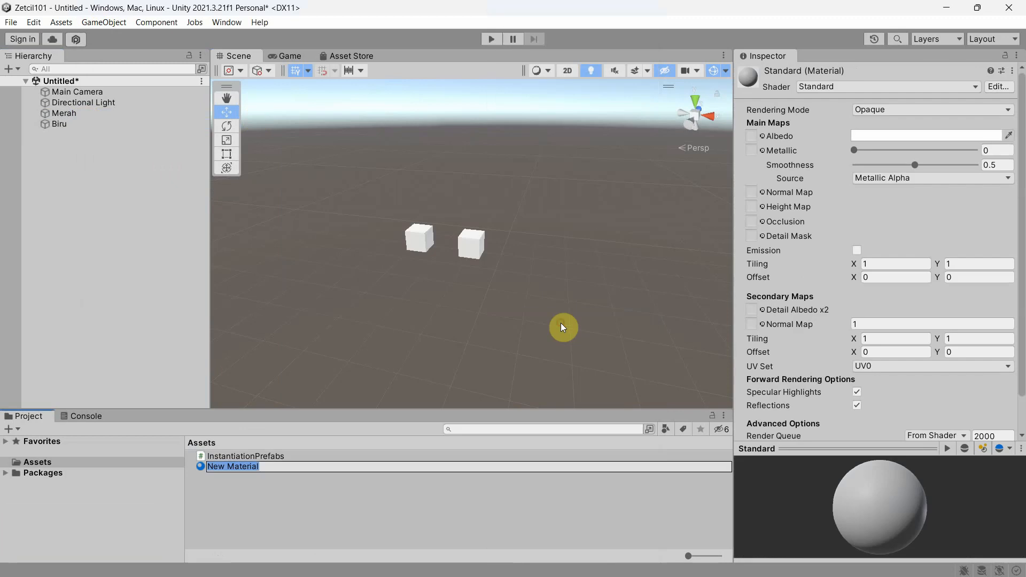
{"action": "type", "text": "Red"}
{"action": "key", "text": "Return"}
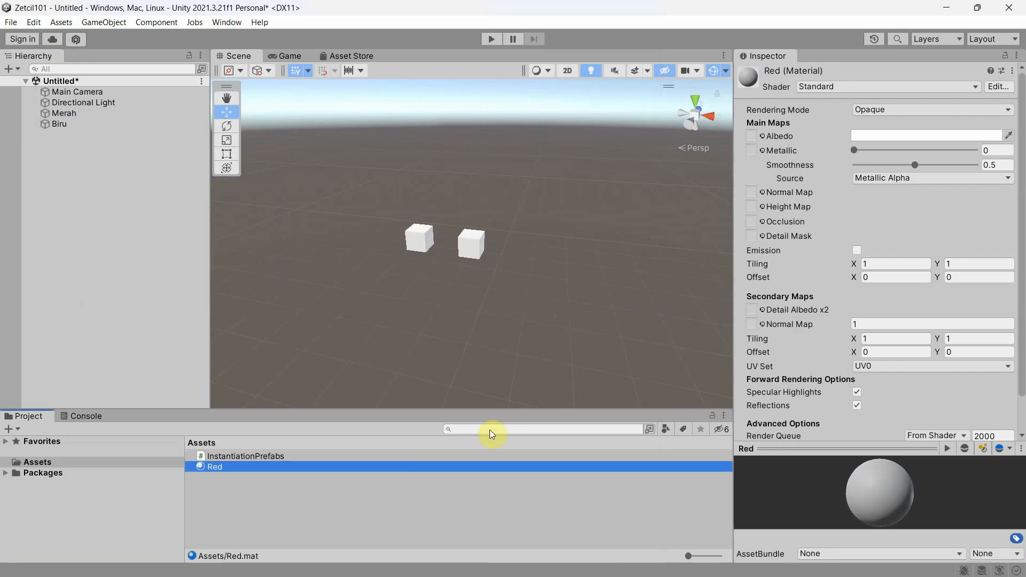
Create a material named Blue in the Assets folder.
{"action": "right_click", "coordinate": [479, 502]}
{"action": "mouse_move", "coordinate": [570, 166]}
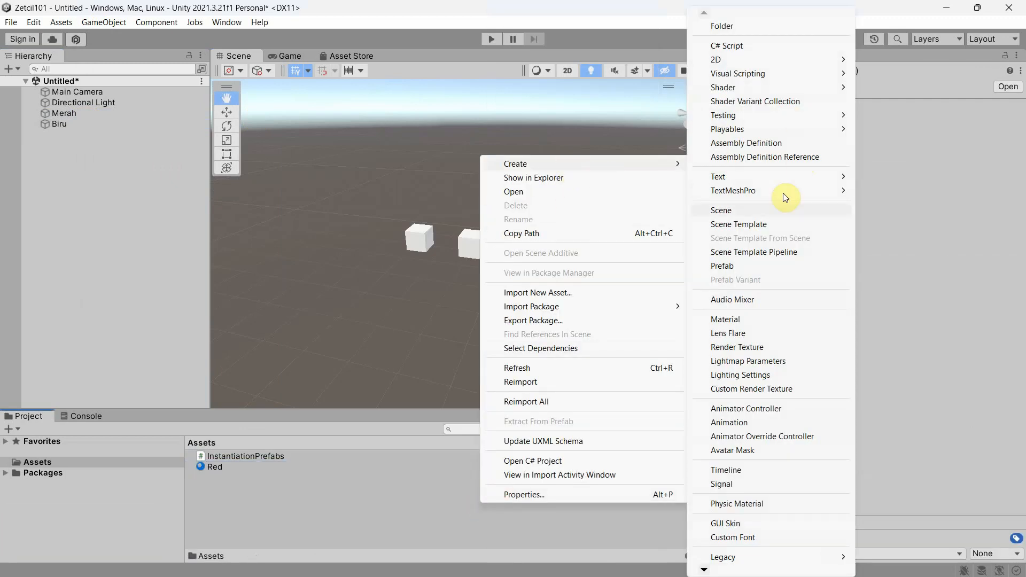
{"action": "left_click", "coordinate": [729, 319]}
{"action": "type", "text": "Blue"}
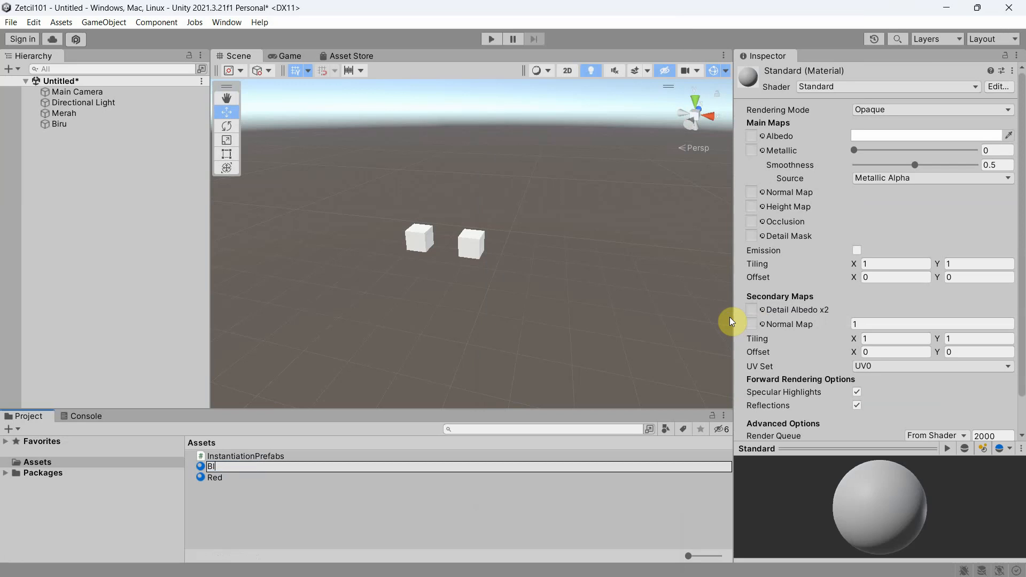
{"action": "key", "text": "Return"}
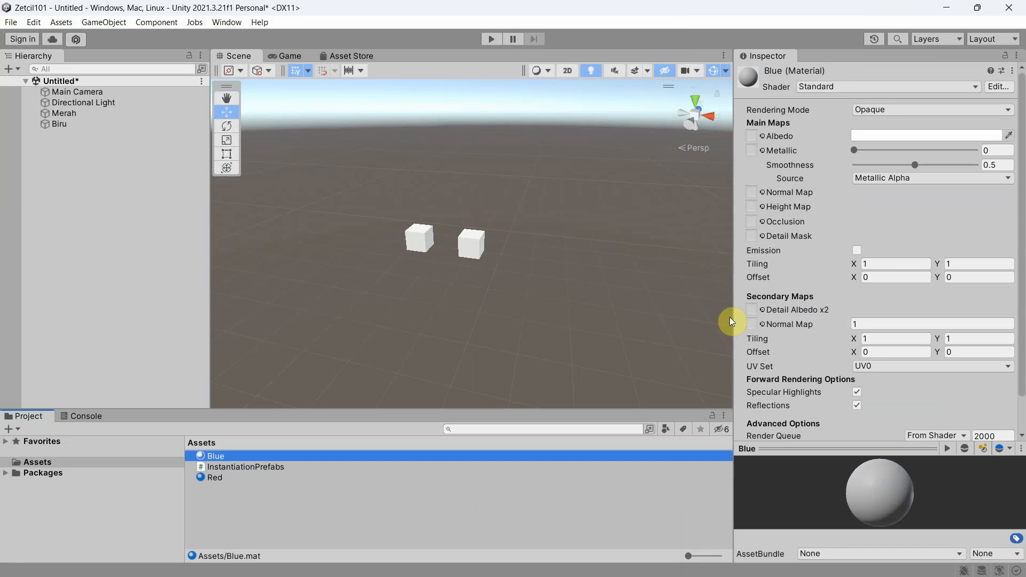
Set the Blue material's albedo colour to blue, hexadecimal 2D5EDB.
{"action": "left_click", "coordinate": [863, 138]}
{"action": "left_click", "coordinate": [896, 280]}
{"action": "left_click", "coordinate": [966, 218]}
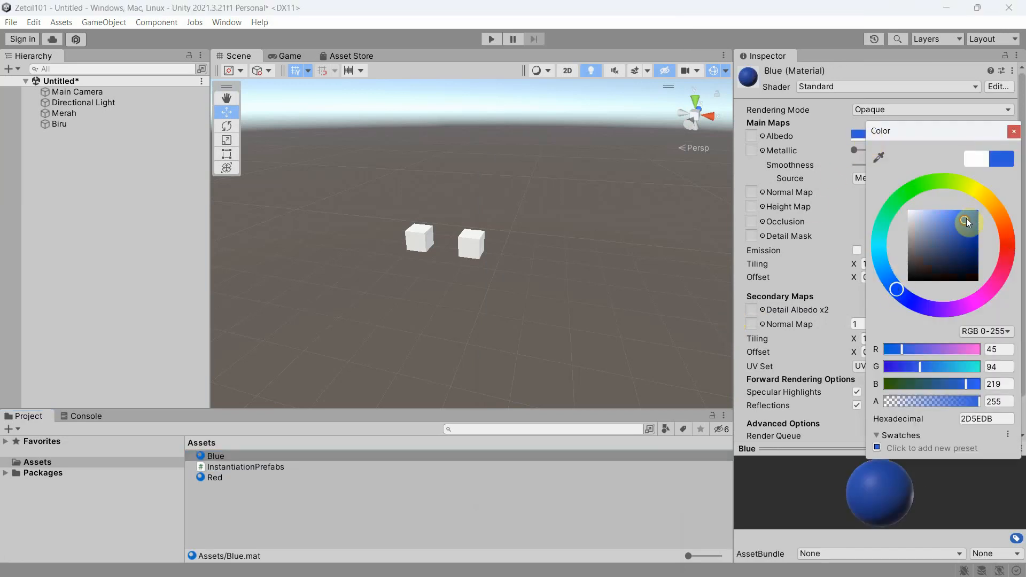
Set the Red material's albedo colour to red, hexadecimal FF1A1A.
{"action": "left_click", "coordinate": [235, 477]}
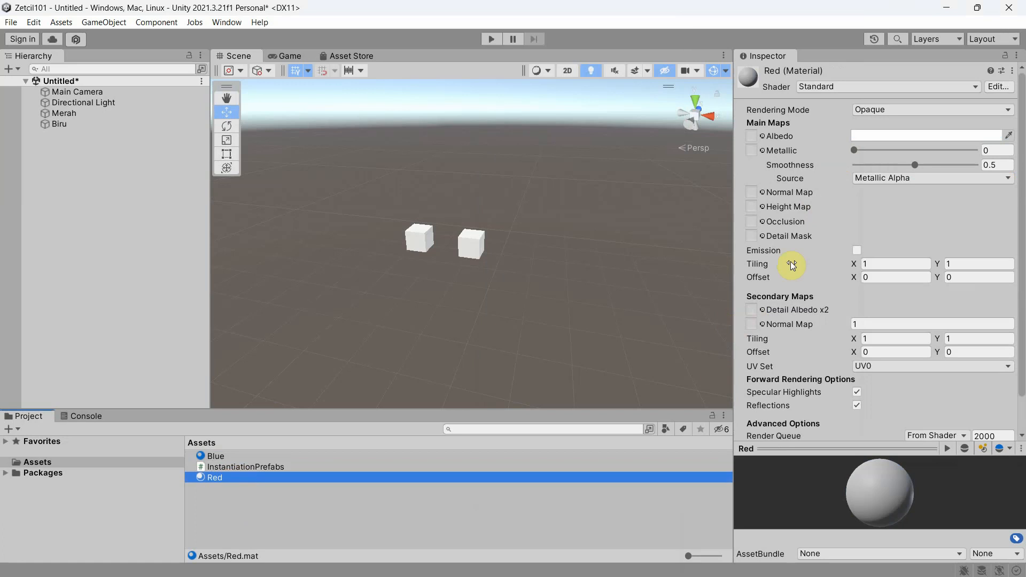
{"action": "left_click", "coordinate": [867, 136]}
{"action": "left_click_drag", "start_coordinate": [940, 216], "coordinate": [972, 202]}
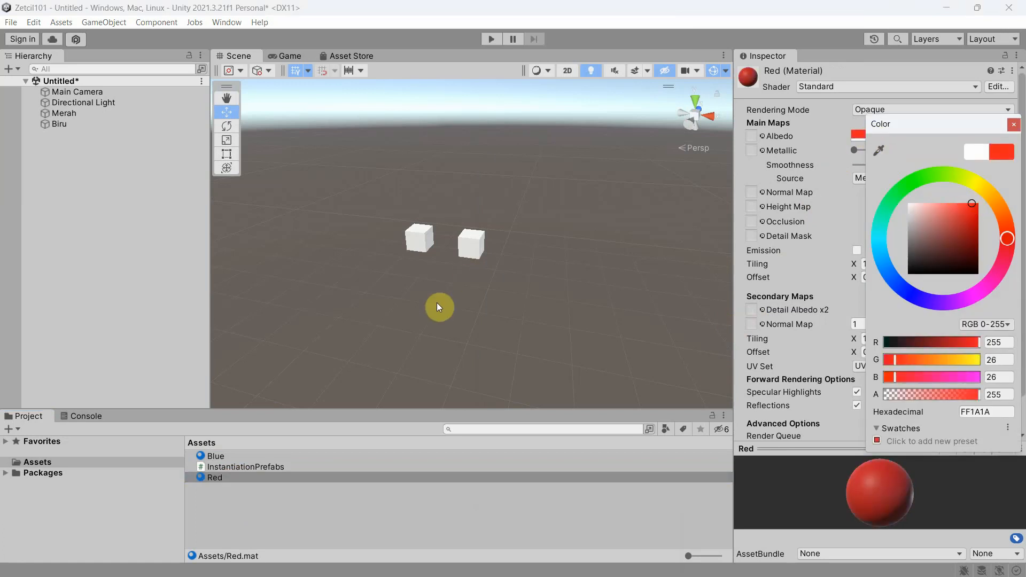
Apply the Red material to the left cube and the Blue material to the right cube in the scene.
{"action": "left_click_drag", "start_coordinate": [215, 478], "coordinate": [418, 241]}
{"action": "left_click_drag", "start_coordinate": [216, 455], "coordinate": [467, 249]}
Swap the cube materials so Merah uses Red and Biru uses Blue.
{"action": "left_click", "coordinate": [467, 249]}
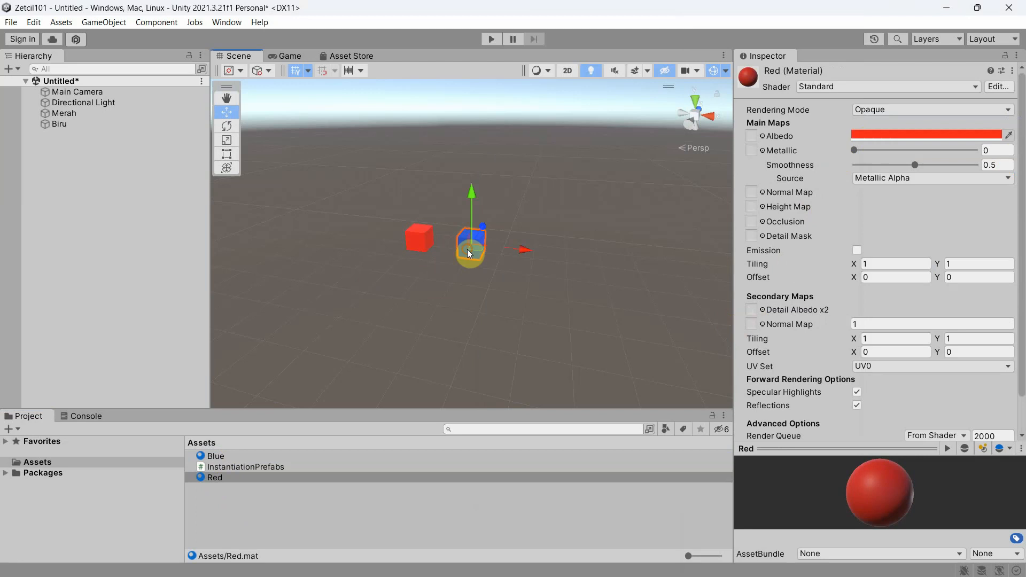
{"action": "scroll", "coordinate": [437, 297], "scroll_direction": "up", "scroll_amount": 8}
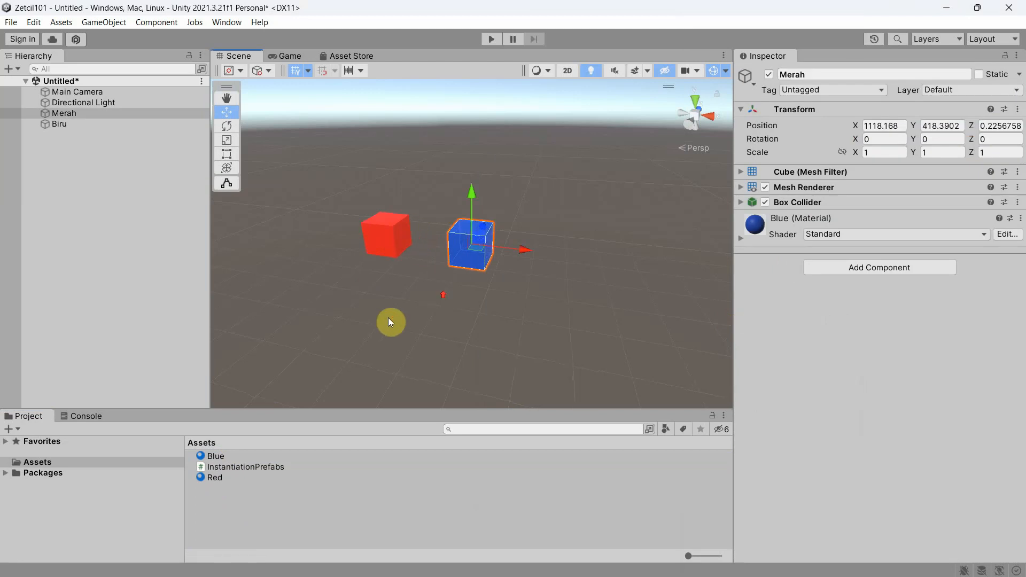
{"action": "left_click_drag", "start_coordinate": [216, 479], "coordinate": [467, 241]}
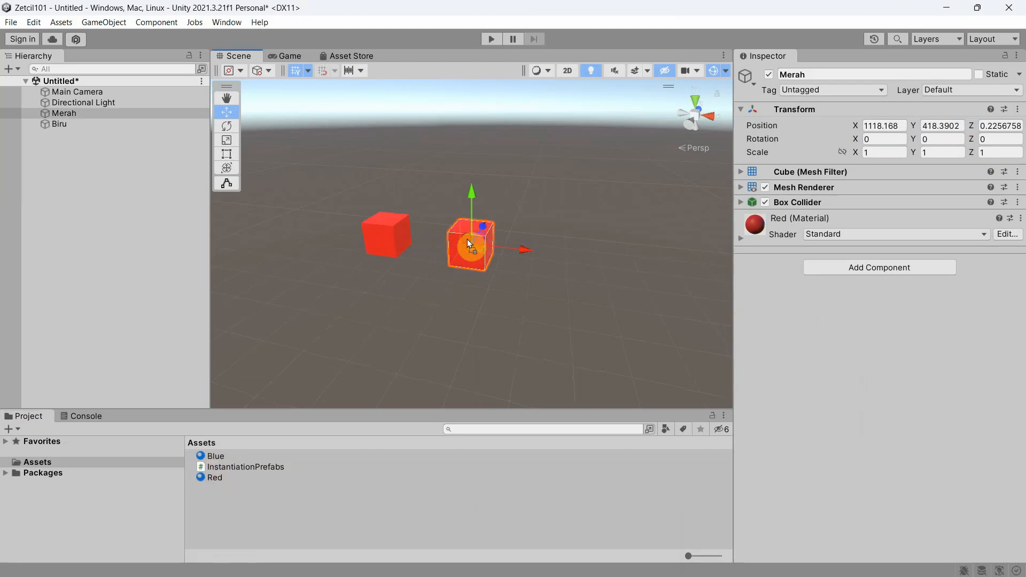
{"action": "left_click_drag", "start_coordinate": [223, 448], "coordinate": [391, 247]}
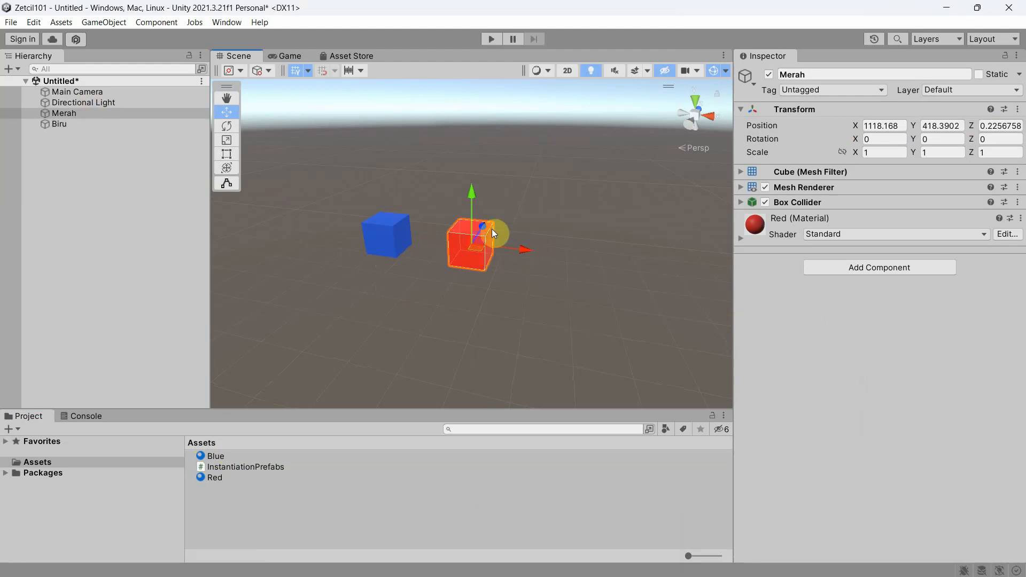
Move the Merah cube to the other side of Biru, at about X 1116.26 and Z 0.34.
{"action": "left_click_drag", "start_coordinate": [491, 228], "coordinate": [520, 281]}
{"action": "left_click", "coordinate": [395, 228]}
{"action": "left_click", "coordinate": [407, 297]}
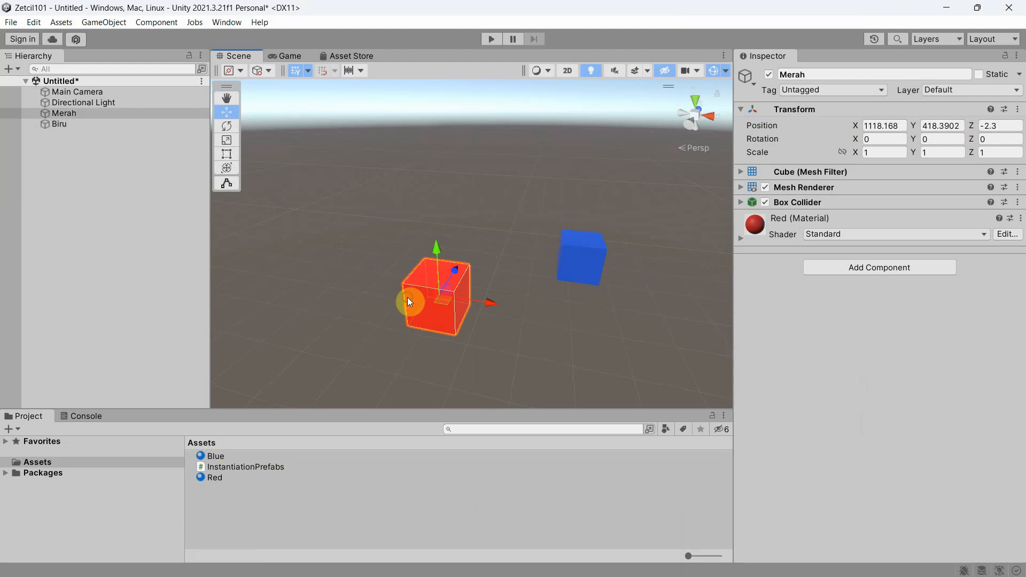
{"action": "left_click_drag", "start_coordinate": [457, 264], "coordinate": [467, 238]}
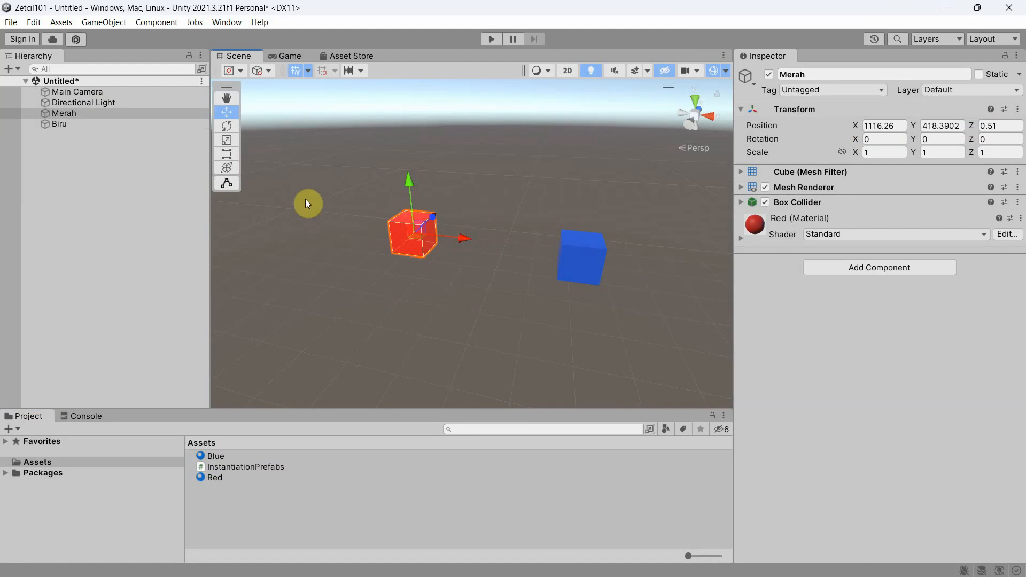
{"action": "mouse_move", "coordinate": [433, 216]}
{"action": "left_mouse_down"}
{"action": "mouse_move", "coordinate": [419, 220]}
{"action": "mouse_move", "coordinate": [431, 216]}
{"action": "left_mouse_up"}
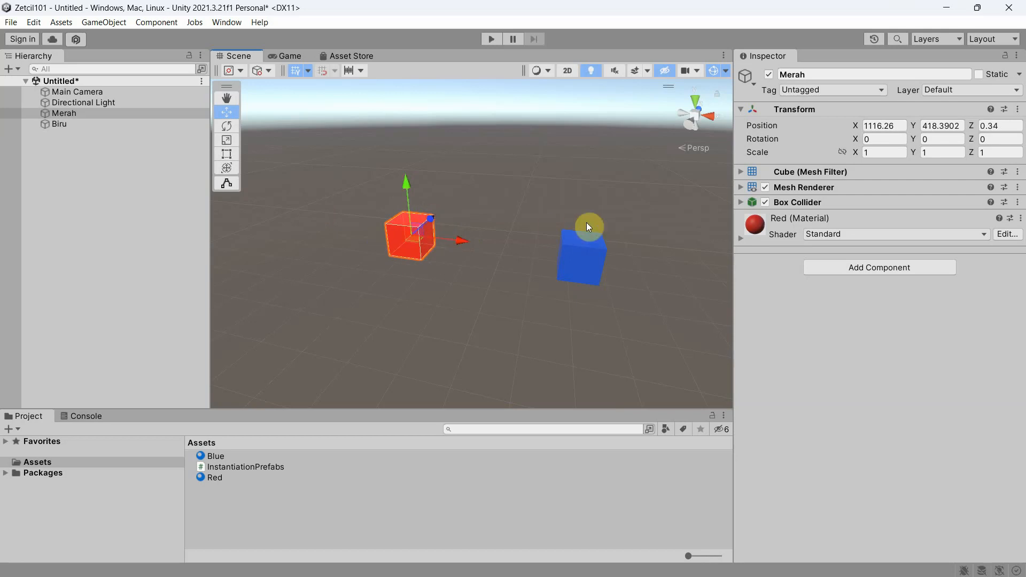
Disable the Box Collider component on both the Merah and Biru cubes.
{"action": "left_click", "coordinate": [765, 202]}
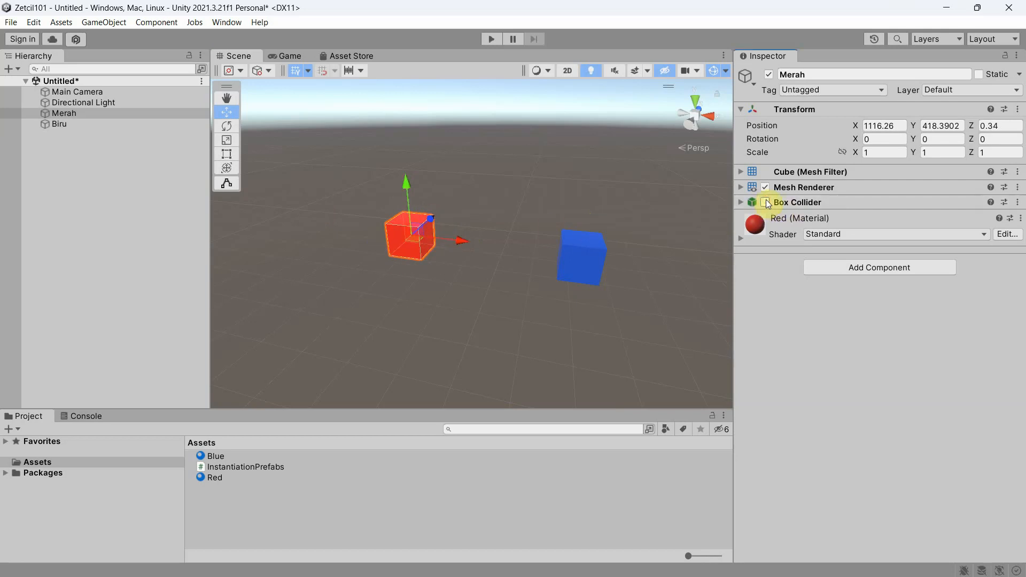
{"action": "left_click", "coordinate": [109, 124]}
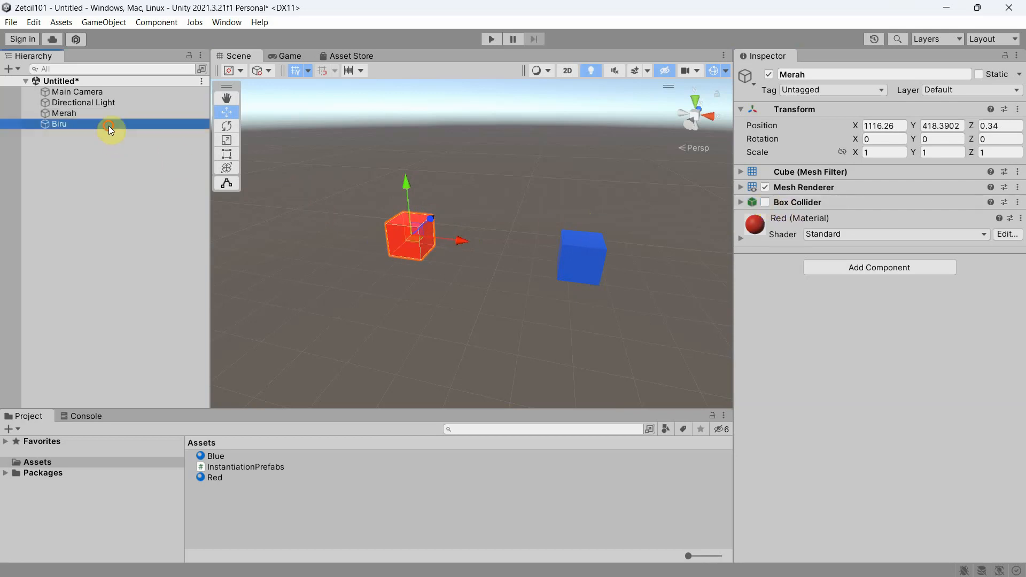
{"action": "left_click", "coordinate": [765, 203]}
{"action": "left_click", "coordinate": [523, 292]}
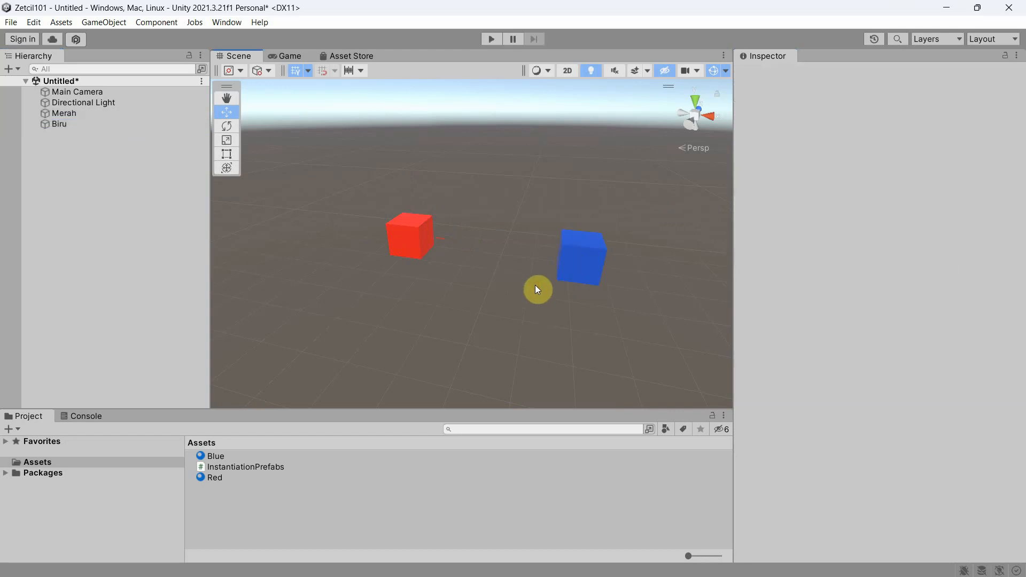
Attach the InstantiationPrefabs script to Merah with Biru as its target prefab and Set As Parent enabled.
{"action": "left_click", "coordinate": [99, 114]}
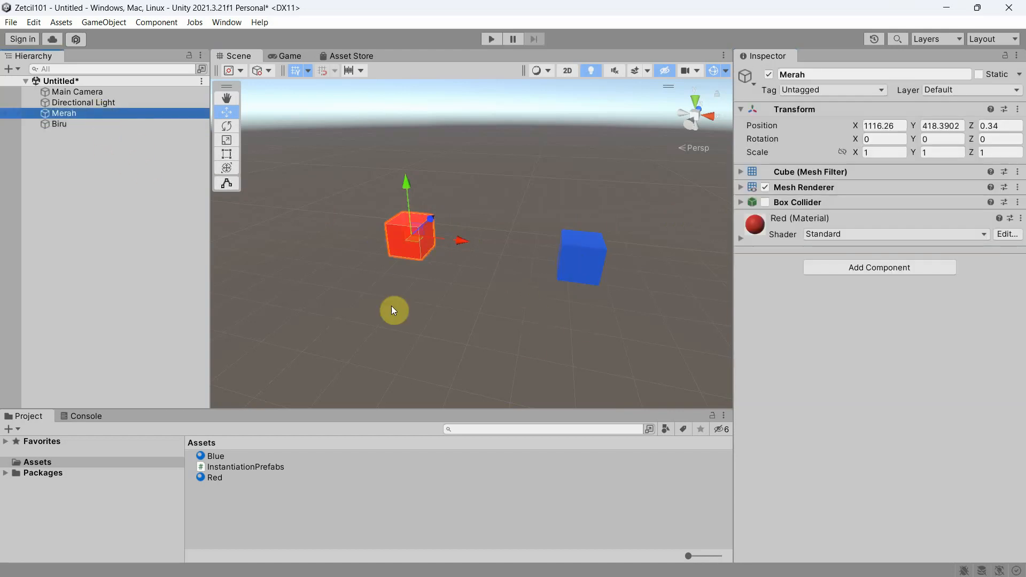
{"action": "left_click_drag", "start_coordinate": [233, 467], "coordinate": [774, 429]}
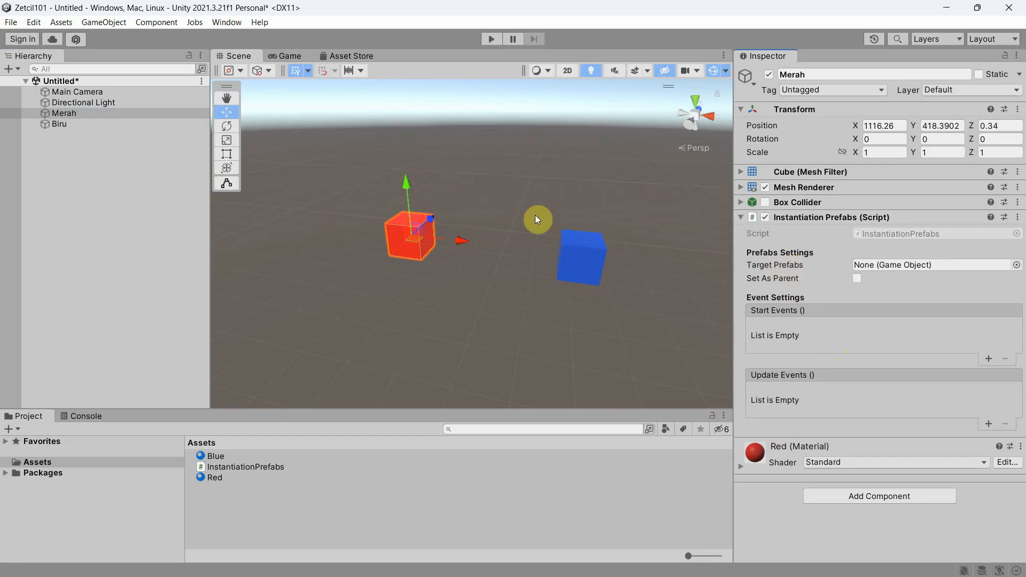
{"action": "left_click", "coordinate": [70, 122]}
{"action": "left_click_drag", "start_coordinate": [70, 122], "coordinate": [881, 264]}
{"action": "left_click_drag", "start_coordinate": [436, 220], "coordinate": [431, 218]}
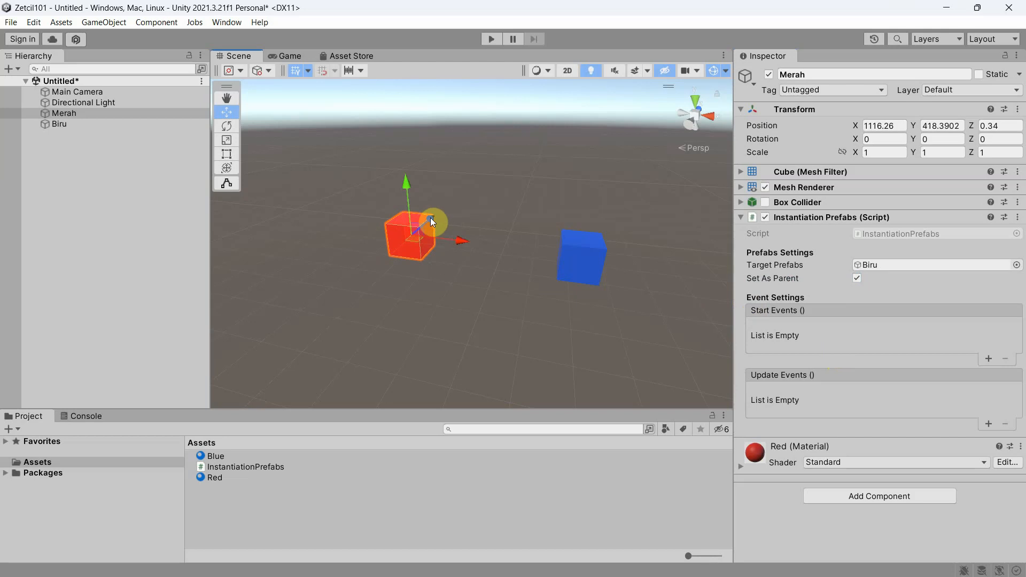
Add a legacy UI button to the scene.
{"action": "left_click", "coordinate": [104, 22]}
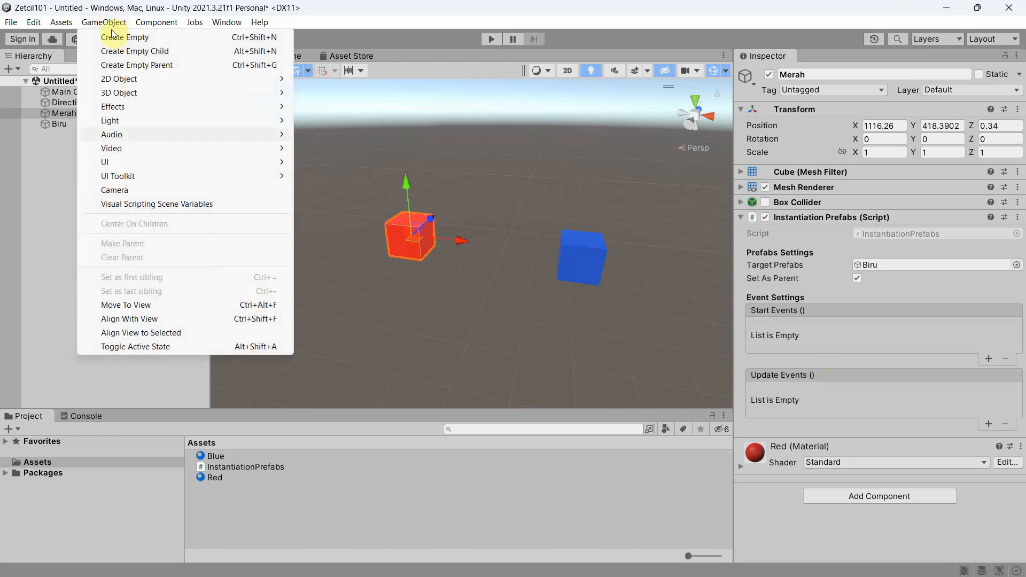
{"action": "mouse_move", "coordinate": [121, 163]}
{"action": "mouse_move", "coordinate": [384, 359]}
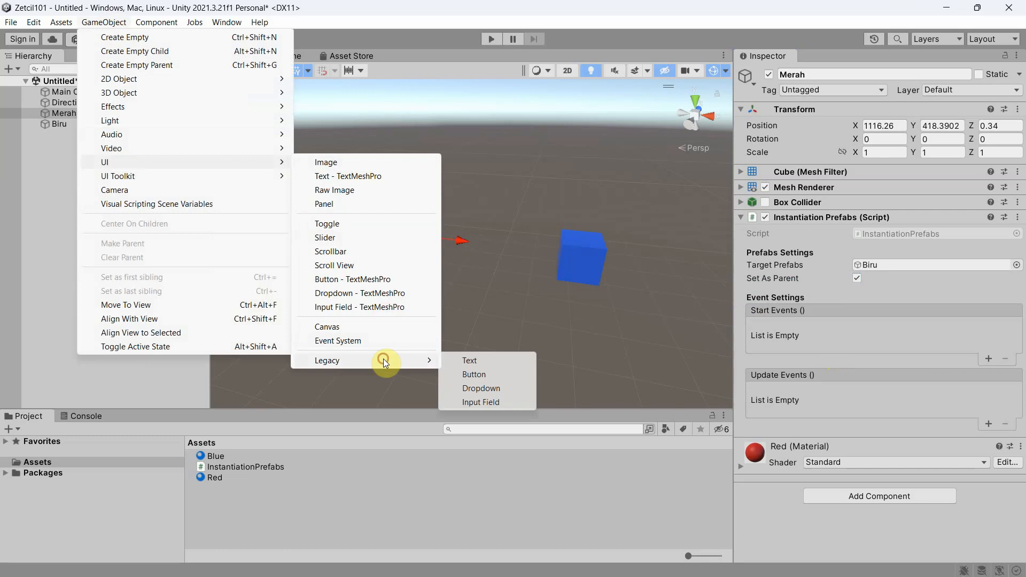
{"action": "left_click", "coordinate": [473, 375]}
{"action": "left_click", "coordinate": [83, 178]}
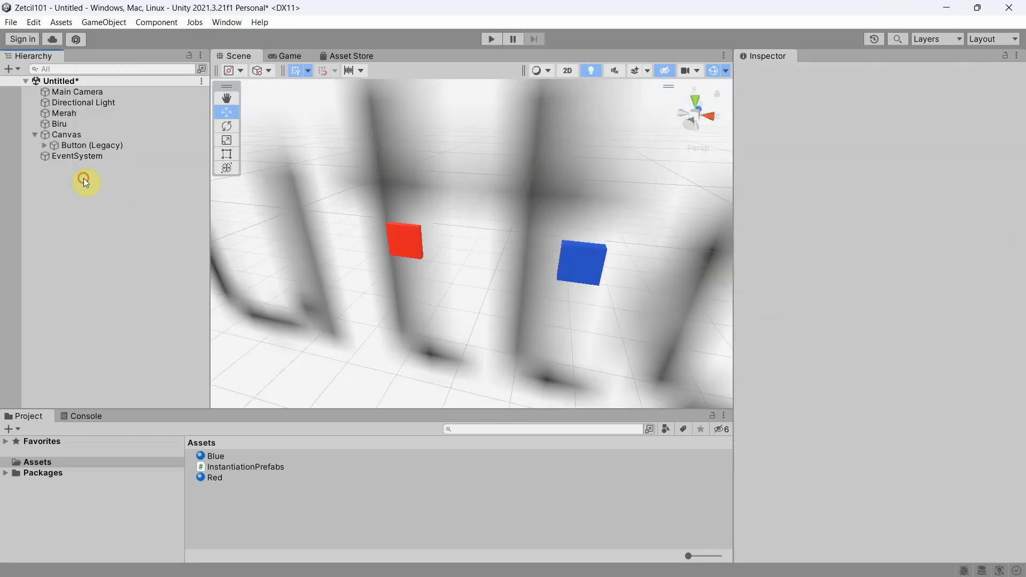
Add an On Click event to the legacy button with Merah as its target object.
{"action": "double_click", "coordinate": [88, 146]}
{"action": "scroll", "coordinate": [476, 291], "scroll_direction": "down", "scroll_amount": 5}
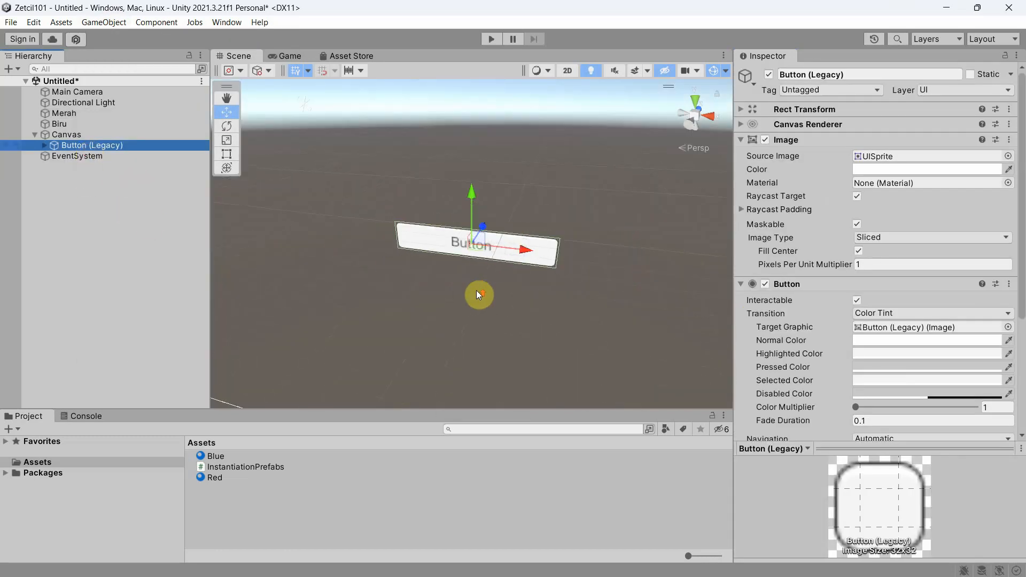
{"action": "scroll", "coordinate": [476, 300], "scroll_direction": "down", "scroll_amount": 6}
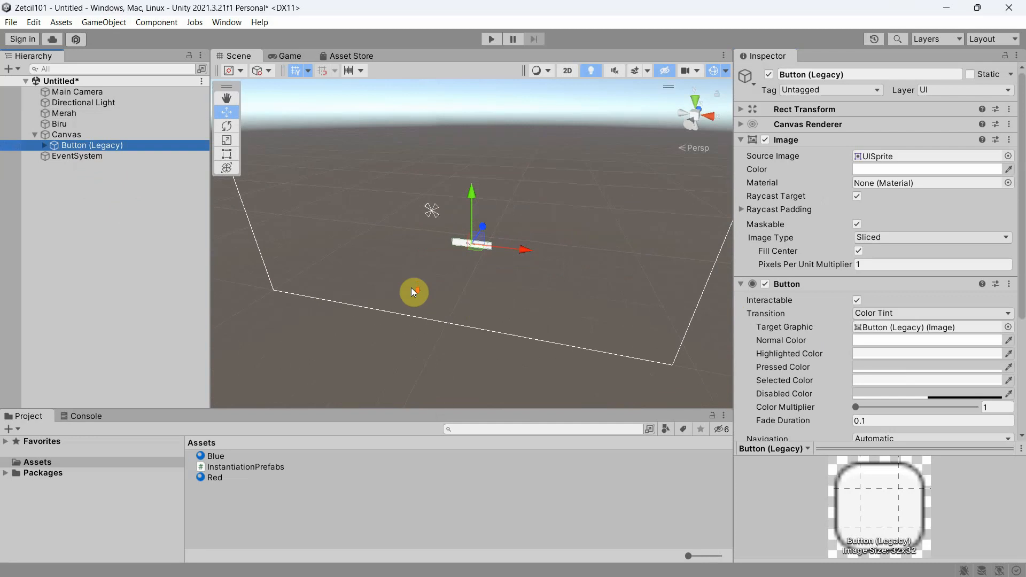
{"action": "right_click_drag", "start_coordinate": [428, 307], "coordinate": [481, 256]}
{"action": "middle_click_drag", "start_coordinate": [481, 286], "coordinate": [501, 272]}
{"action": "left_click_drag", "start_coordinate": [538, 287], "coordinate": [525, 213]}
{"action": "left_click", "coordinate": [227, 140]}
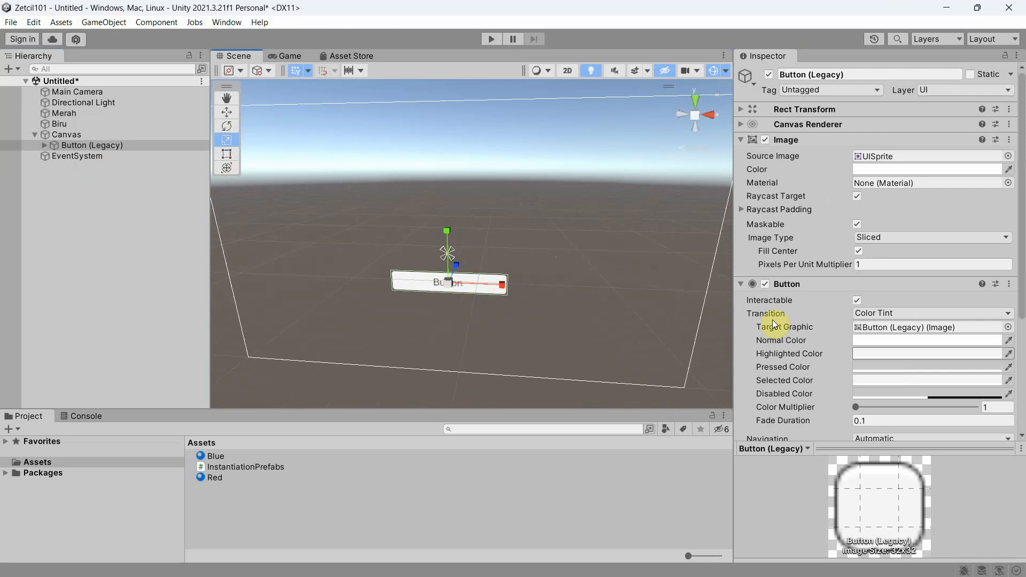
{"action": "scroll", "coordinate": [771, 319], "scroll_direction": "down", "scroll_amount": 3}
{"action": "left_click", "coordinate": [981, 353]}
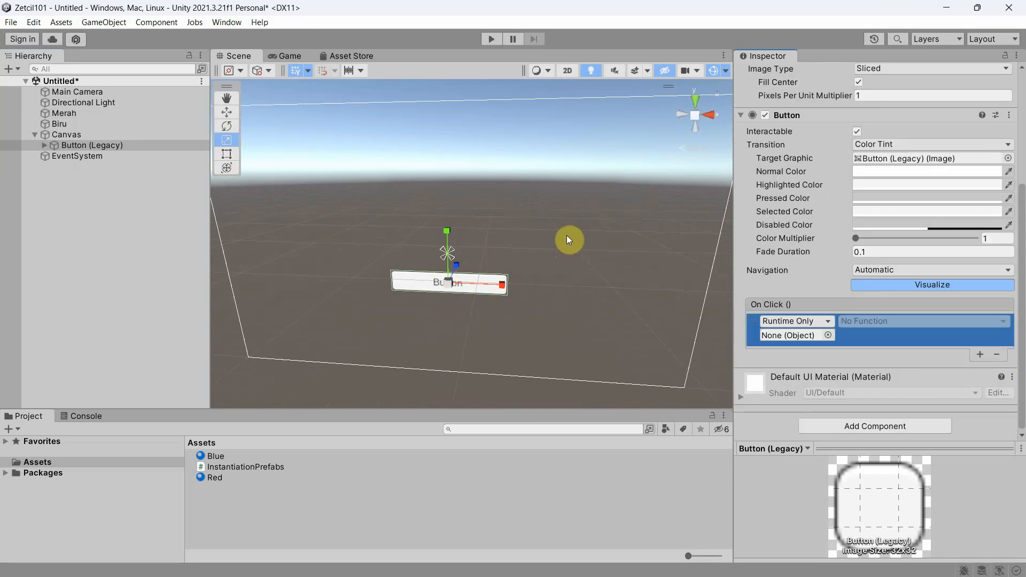
{"action": "left_click_drag", "start_coordinate": [85, 114], "coordinate": [779, 335]}
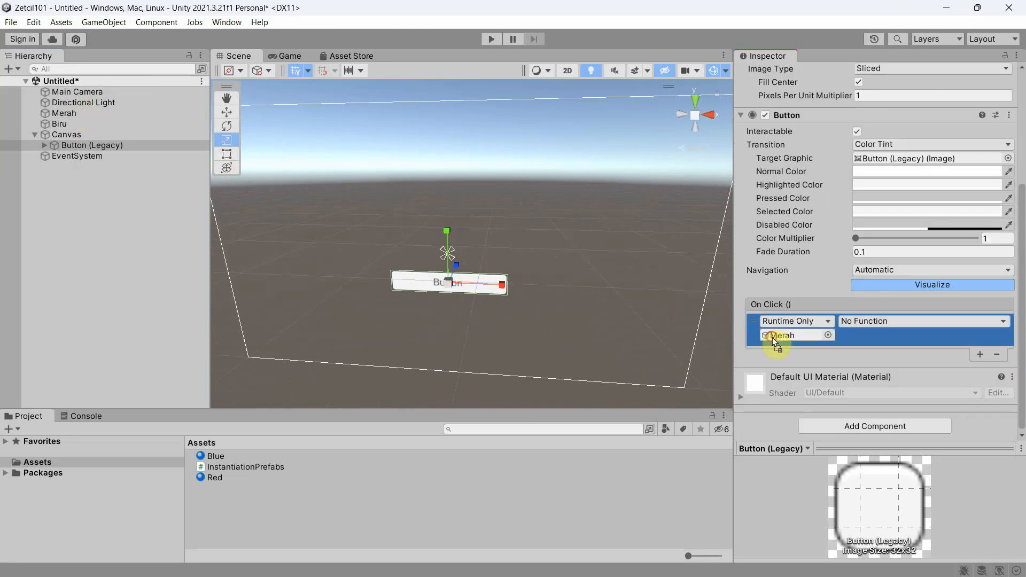
Set the button's On Click function to InstantiationPrefabs.InvokeInstantiation.
{"action": "left_click", "coordinate": [854, 322]}
{"action": "mouse_move", "coordinate": [882, 426]}
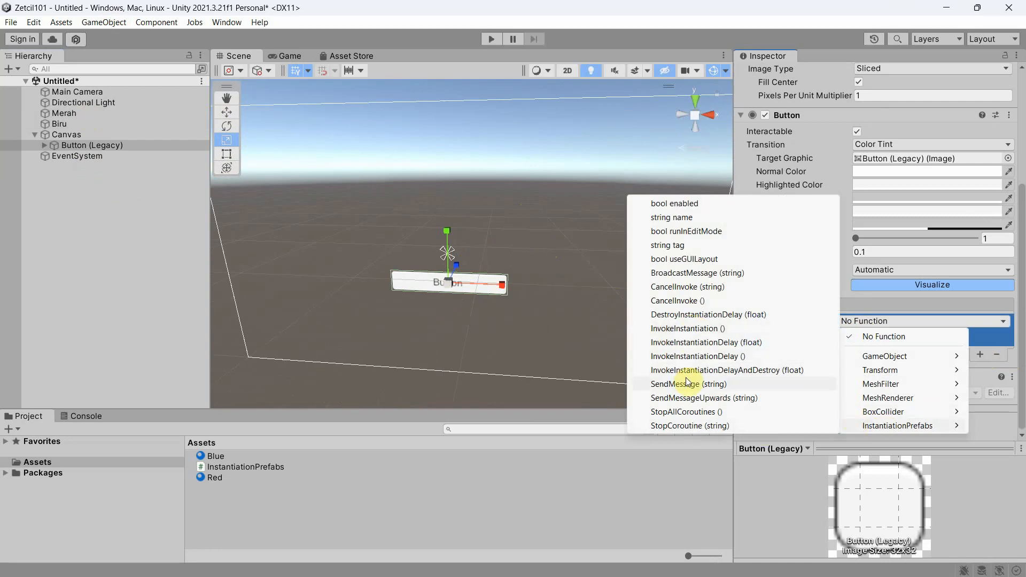
{"action": "left_click", "coordinate": [687, 329]}
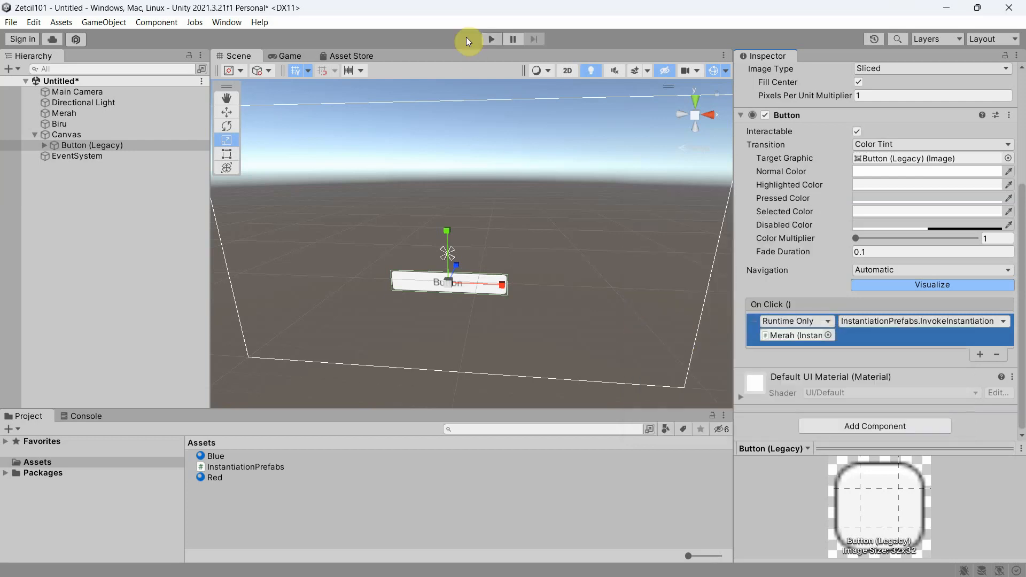
Enter Play mode and frame the Merah cube in the Scene view.
{"action": "left_click", "coordinate": [491, 40]}
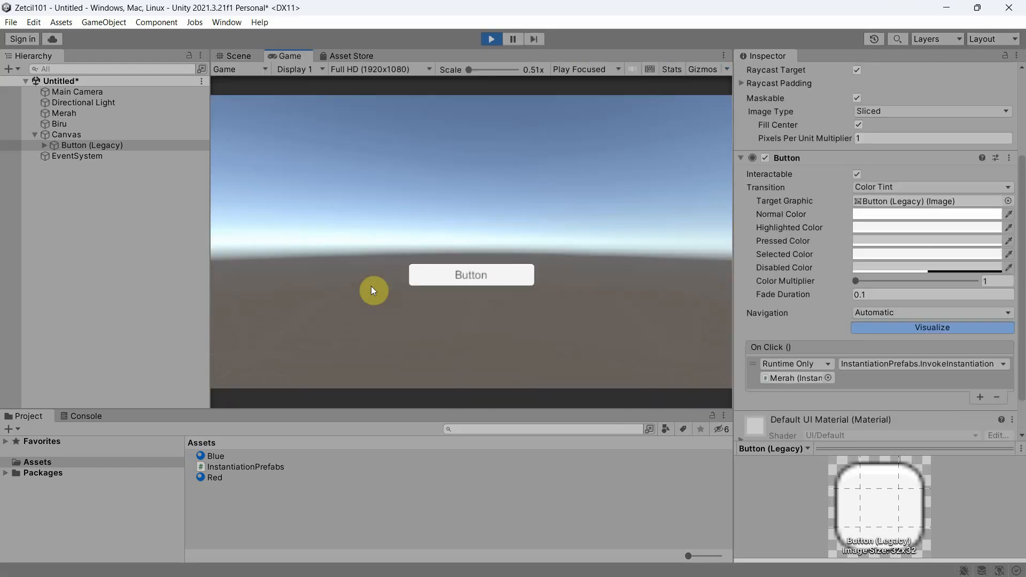
{"action": "left_click", "coordinate": [238, 56]}
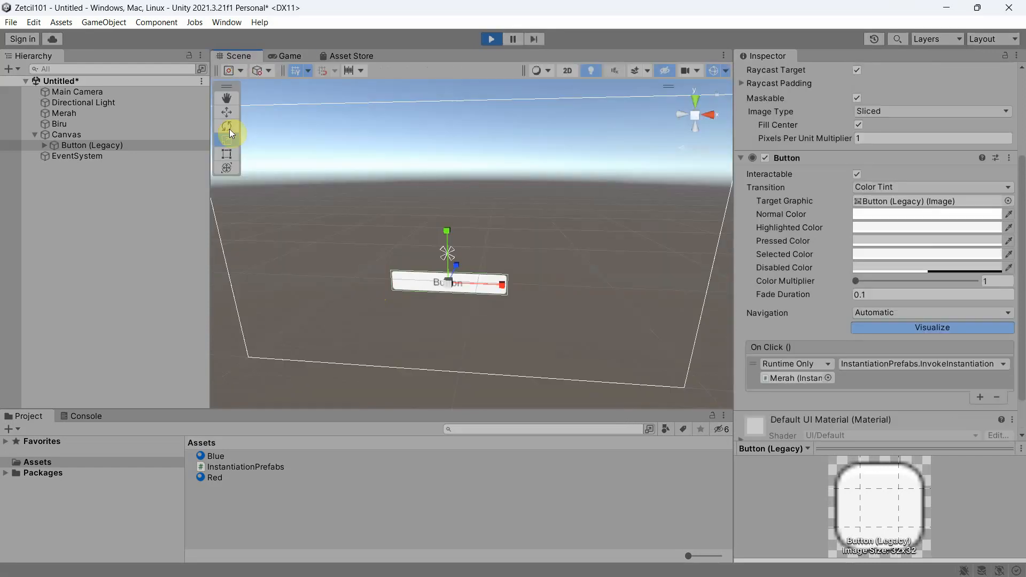
{"action": "double_click", "coordinate": [72, 116]}
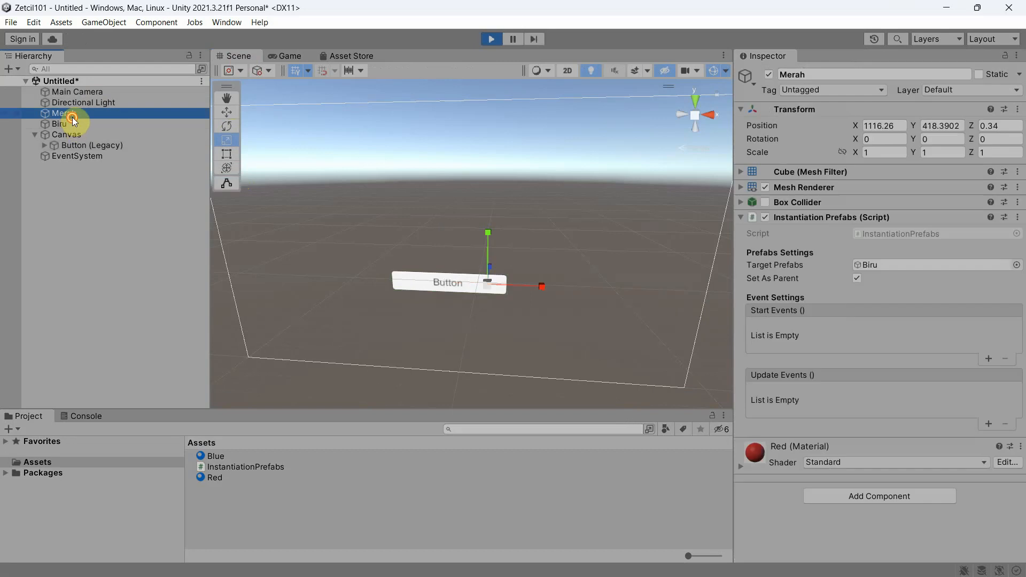
{"action": "right_click_drag", "start_coordinate": [560, 178], "coordinate": [534, 258]}
{"action": "scroll", "coordinate": [537, 257], "scroll_direction": "down", "scroll_amount": 2}
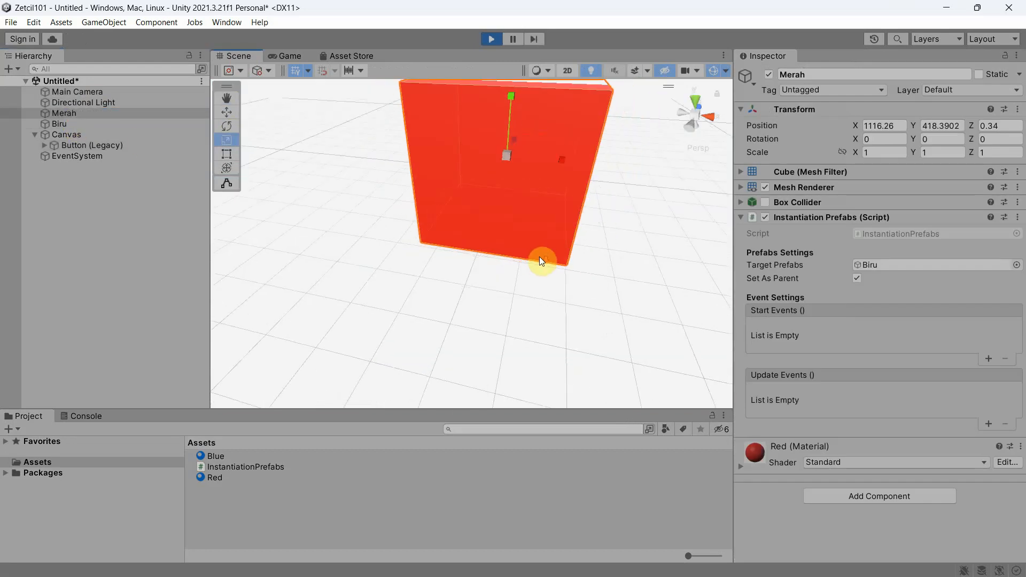
{"action": "middle_click_drag", "start_coordinate": [540, 257], "coordinate": [453, 301]}
{"action": "scroll", "coordinate": [453, 300], "scroll_direction": "down", "scroll_amount": 1}
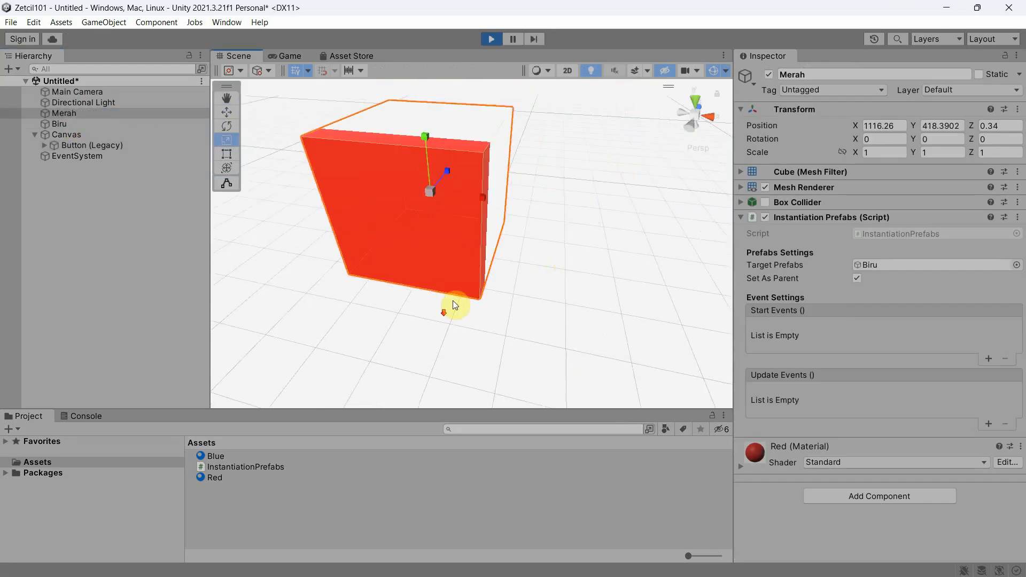
Align the Main Camera with a Scene view centred on the Merah cube.
{"action": "left_click", "coordinate": [81, 96]}
{"action": "right_click_drag", "start_coordinate": [375, 212], "coordinate": [397, 233]}
{"action": "scroll", "coordinate": [398, 249], "scroll_direction": "down", "scroll_amount": 6}
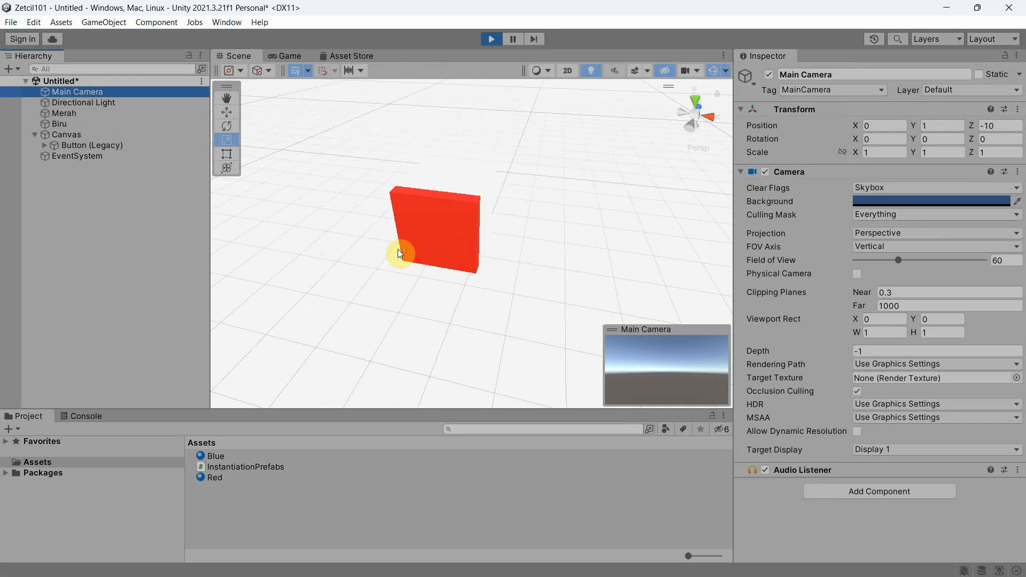
{"action": "key", "text": "ctrl+shift+f"}
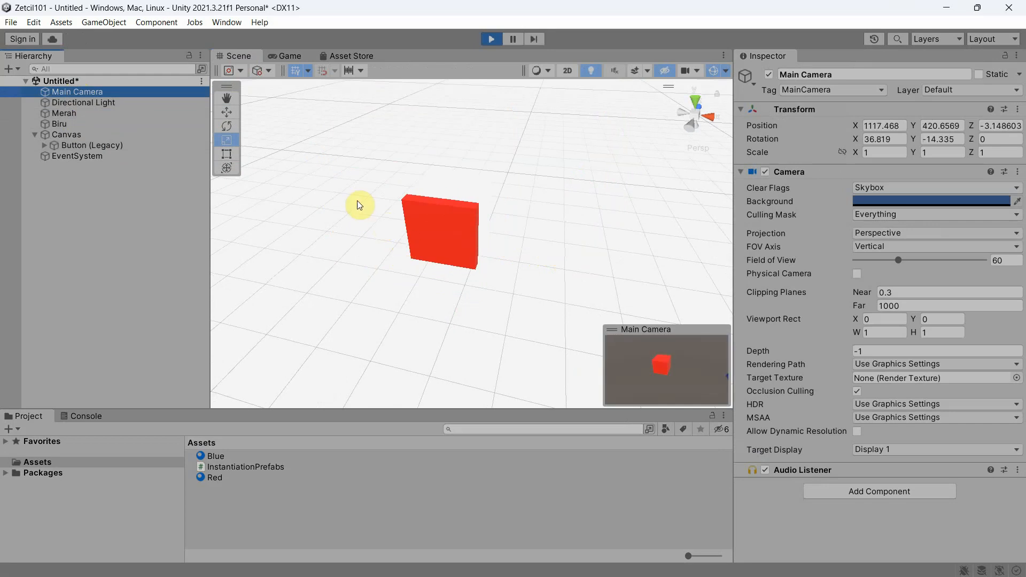
Realign the Main Camera with a wider view covering both cubes, at about X 1120.6, Y 423.8, Z -6.6, and show the Game view.
{"action": "key", "text": "f"}
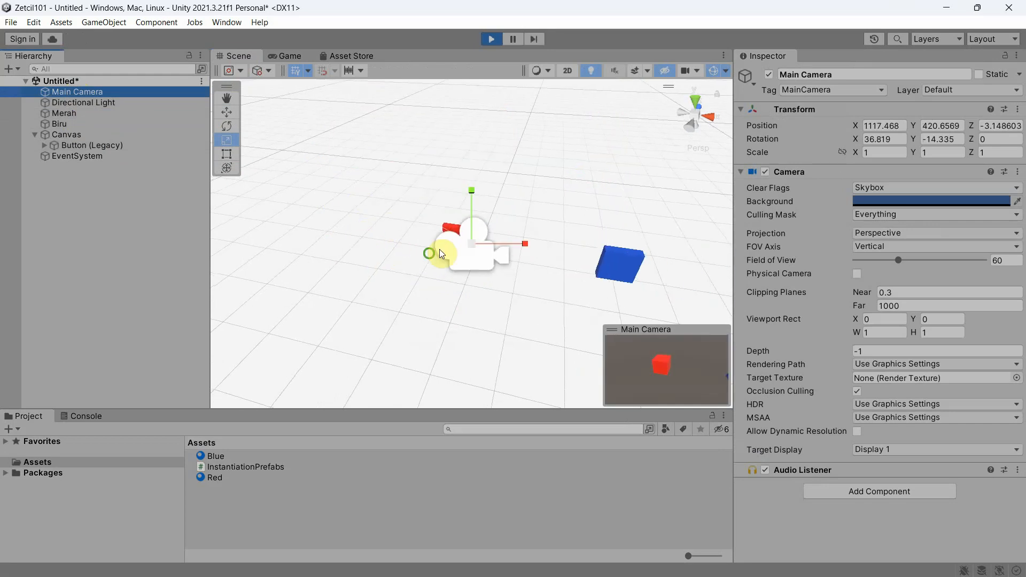
{"action": "middle_click_drag", "start_coordinate": [442, 254], "coordinate": [367, 255]}
{"action": "key", "text": "ctrl+shift+f"}
{"action": "left_click", "coordinate": [289, 57]}
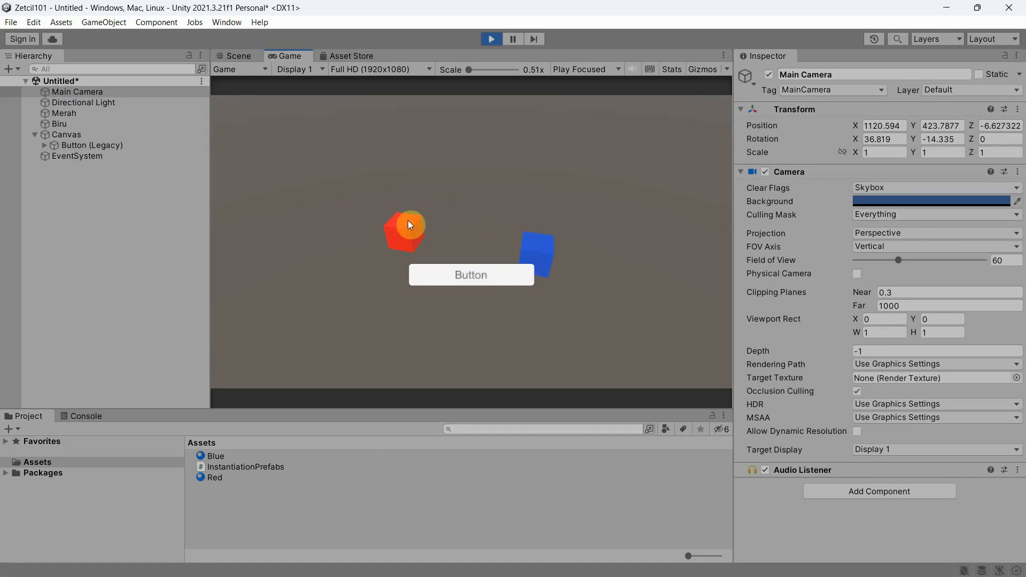
Test the UI button in the Game view, inspect the Biru clone under Merah, and exit Play mode.
{"action": "left_click", "coordinate": [513, 282]}
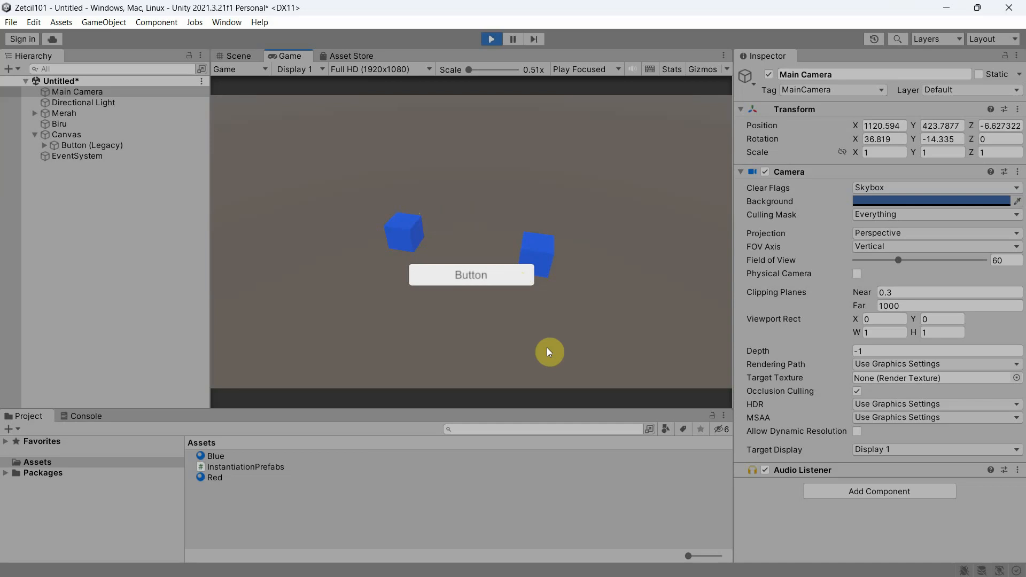
{"action": "left_click", "coordinate": [34, 113]}
{"action": "left_click", "coordinate": [94, 123]}
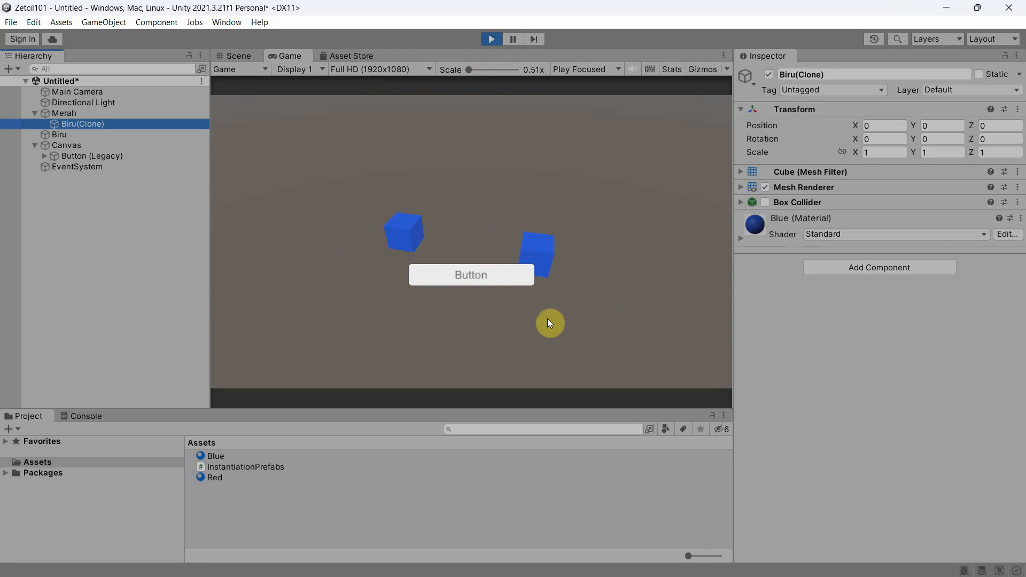
{"action": "left_click", "coordinate": [491, 39]}
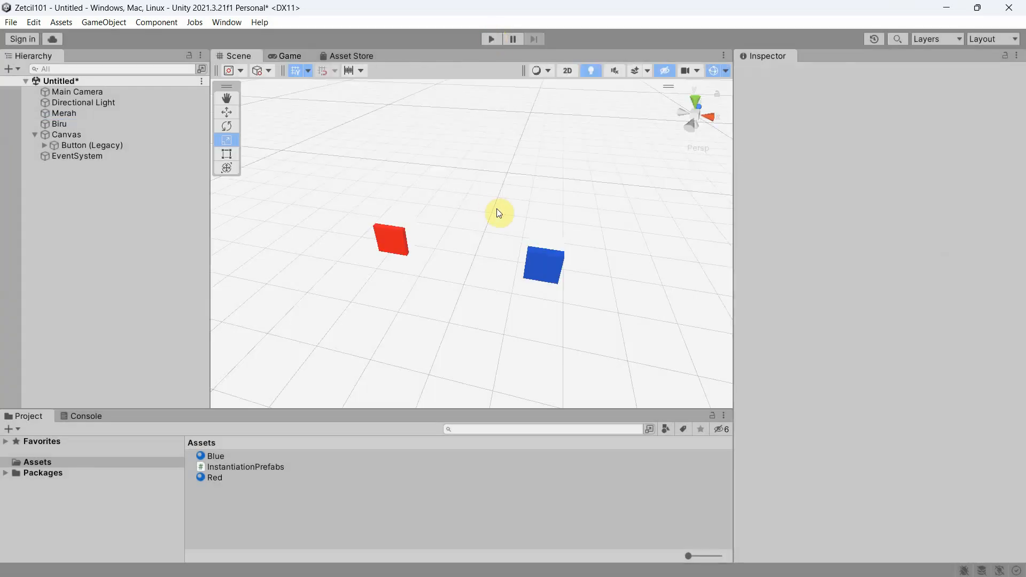
Create a folder named Prefabs in Assets and open it.
{"action": "double_click", "coordinate": [59, 124]}
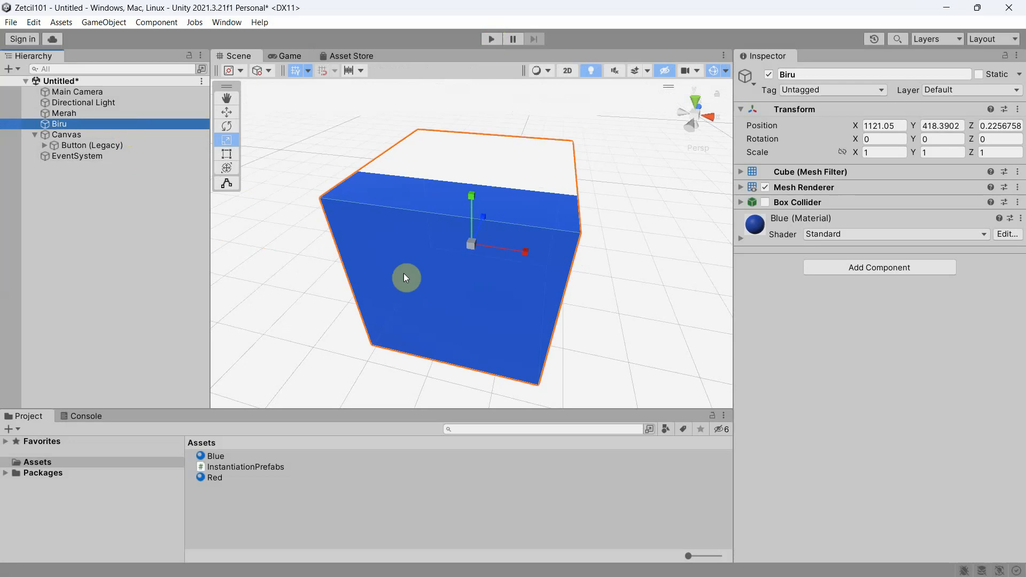
{"action": "left_click", "coordinate": [58, 134]}
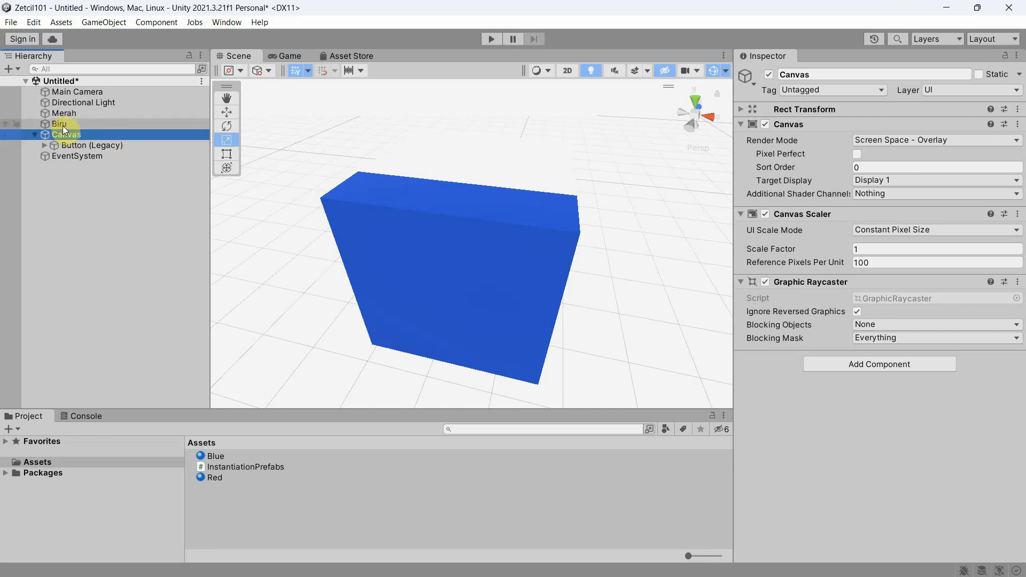
{"action": "left_click", "coordinate": [62, 124]}
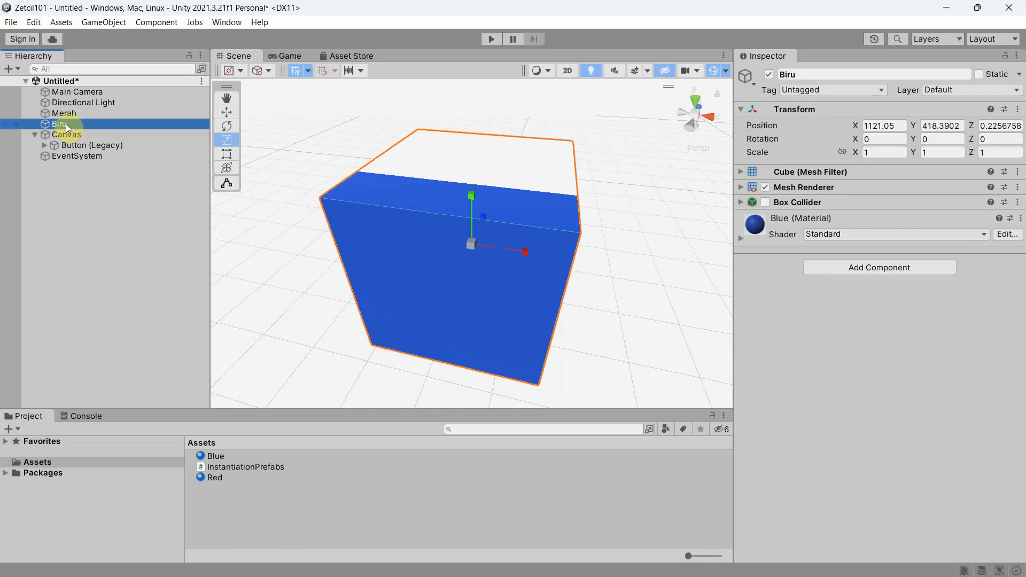
{"action": "right_click", "coordinate": [245, 505]}
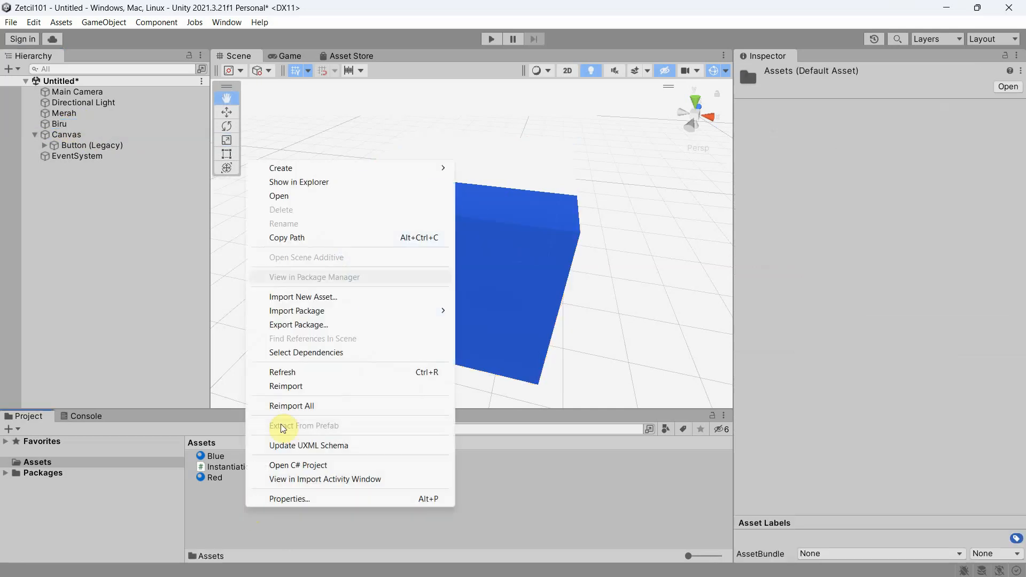
{"action": "mouse_move", "coordinate": [310, 172]}
{"action": "left_click", "coordinate": [517, 27]}
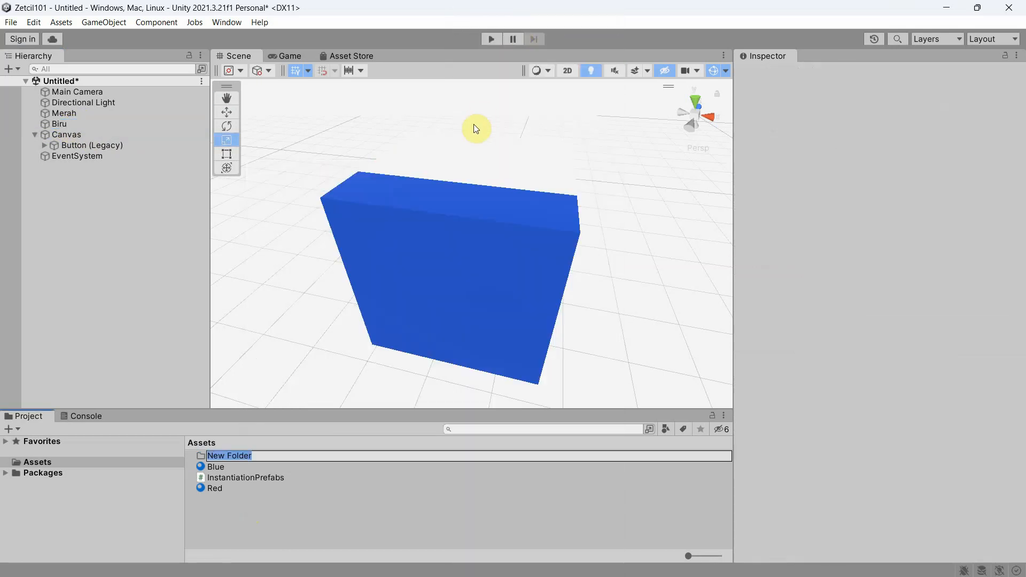
{"action": "type", "text": "Prefabs"}
{"action": "key", "text": "Return"}
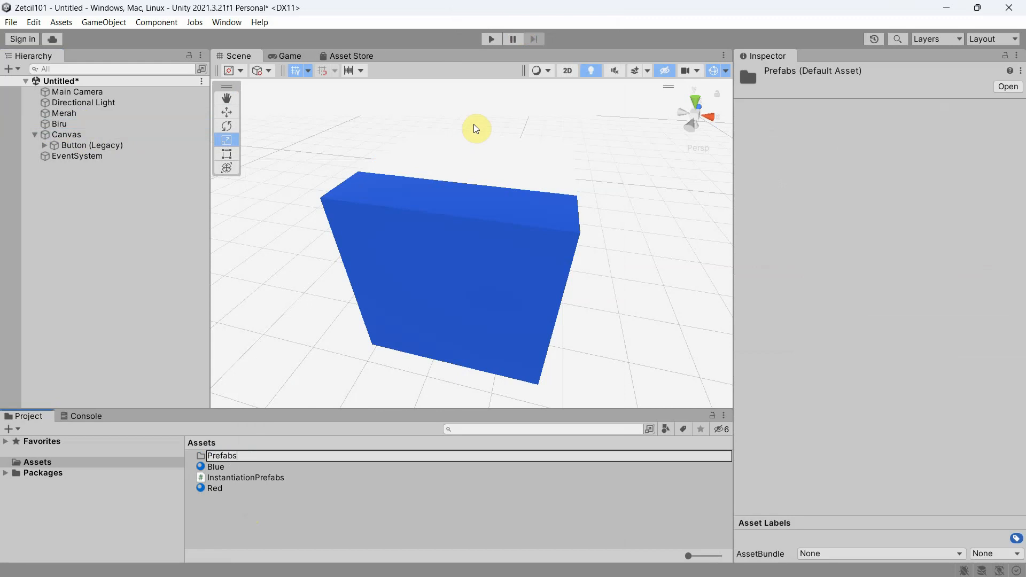
{"action": "key", "text": "Return"}
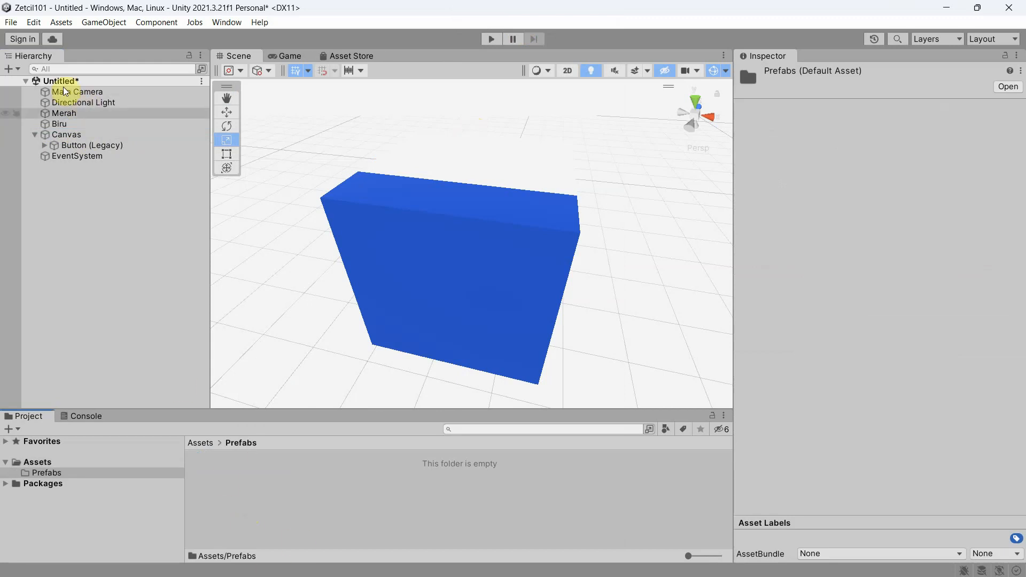
Turn the Biru cube into a prefab in the Prefabs folder and delete the original from the scene.
{"action": "left_click", "coordinate": [59, 125]}
{"action": "left_click_drag", "start_coordinate": [59, 128], "coordinate": [309, 502]}
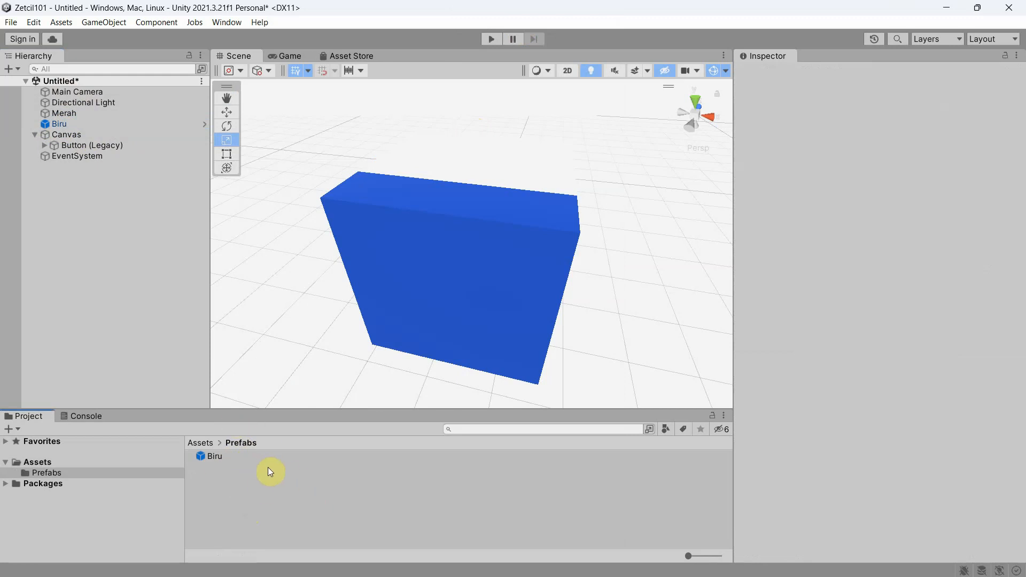
{"action": "left_click", "coordinate": [85, 126]}
{"action": "key", "text": "Delete"}
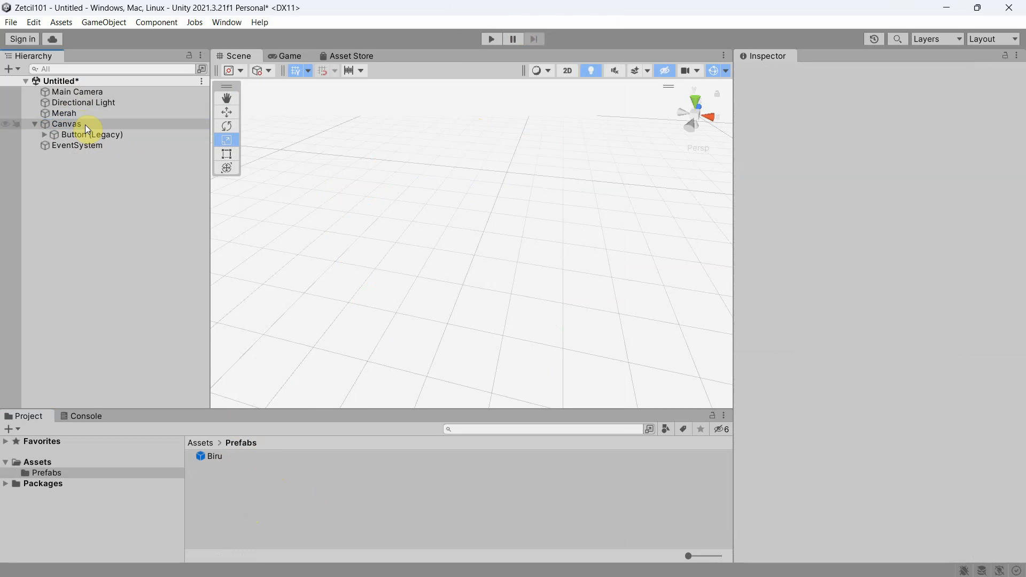
Deactivate the Canvas object and frame the Merah cube in the Scene view.
{"action": "left_click", "coordinate": [86, 112]}
{"action": "left_click", "coordinate": [89, 124]}
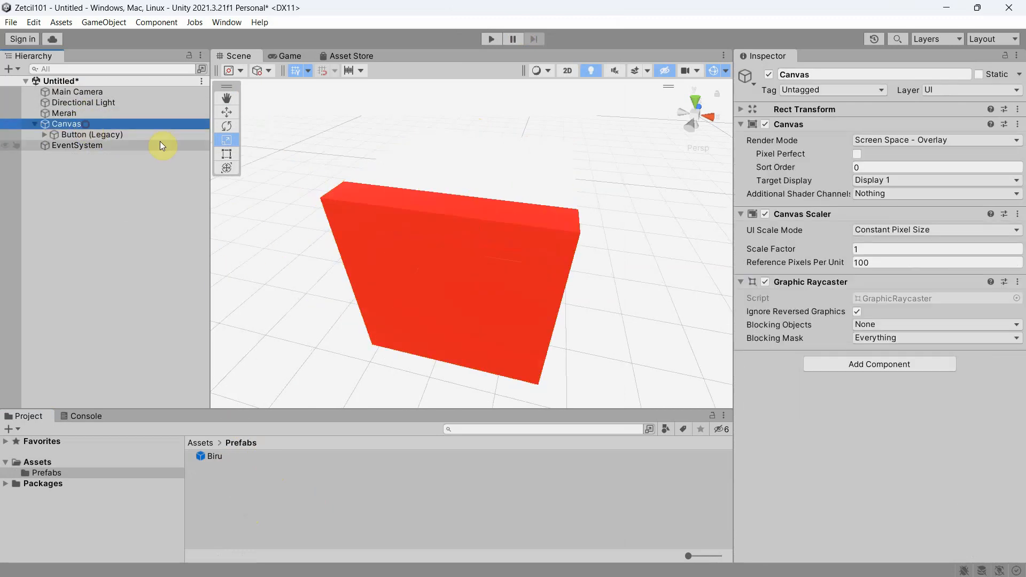
{"action": "left_click", "coordinate": [768, 75]}
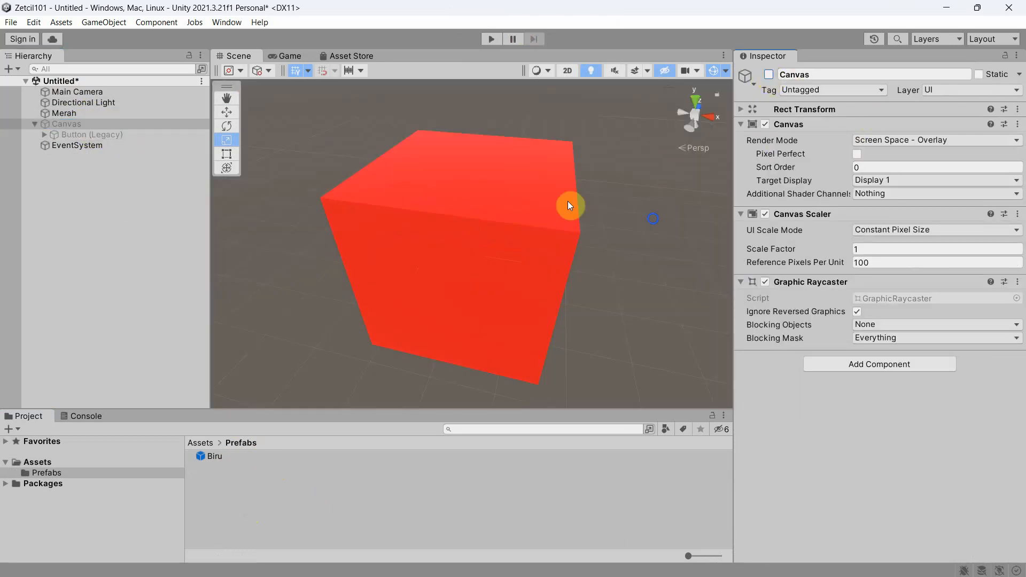
{"action": "right_click_drag", "start_coordinate": [568, 204], "coordinate": [542, 225]}
{"action": "scroll", "coordinate": [625, 245], "scroll_direction": "down", "scroll_amount": 3}
{"action": "scroll", "coordinate": [621, 291], "scroll_direction": "down", "scroll_amount": 5}
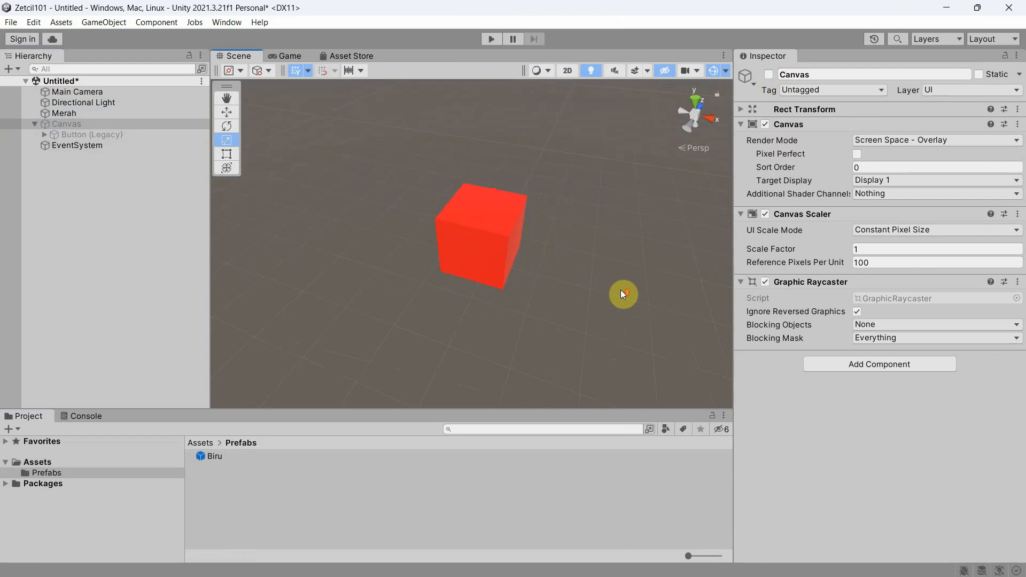
Assign the Biru prefab as Target Prefabs in Merah's Instantiation Prefabs script.
{"action": "left_click", "coordinate": [142, 113]}
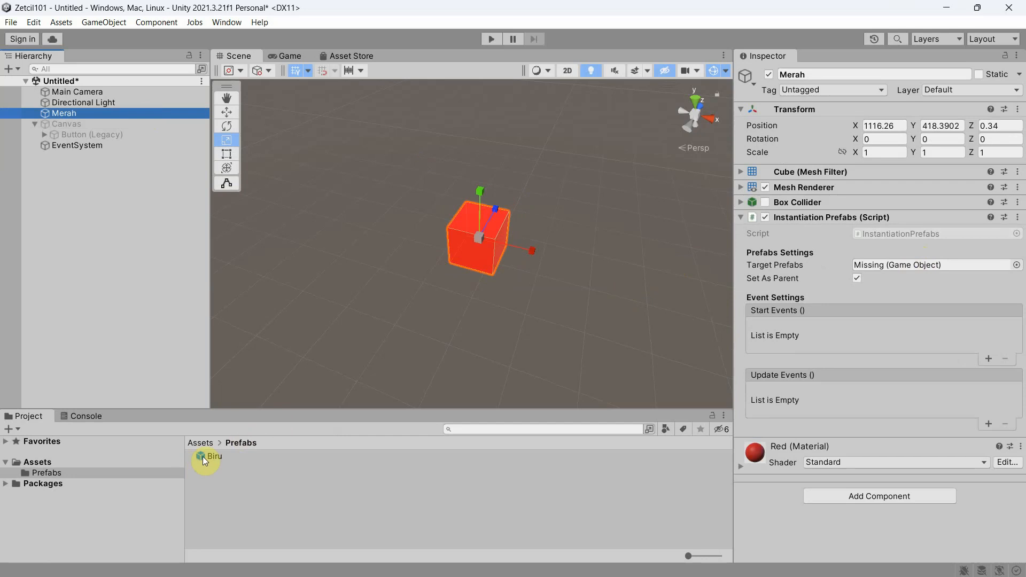
{"action": "left_click_drag", "start_coordinate": [210, 456], "coordinate": [908, 270]}
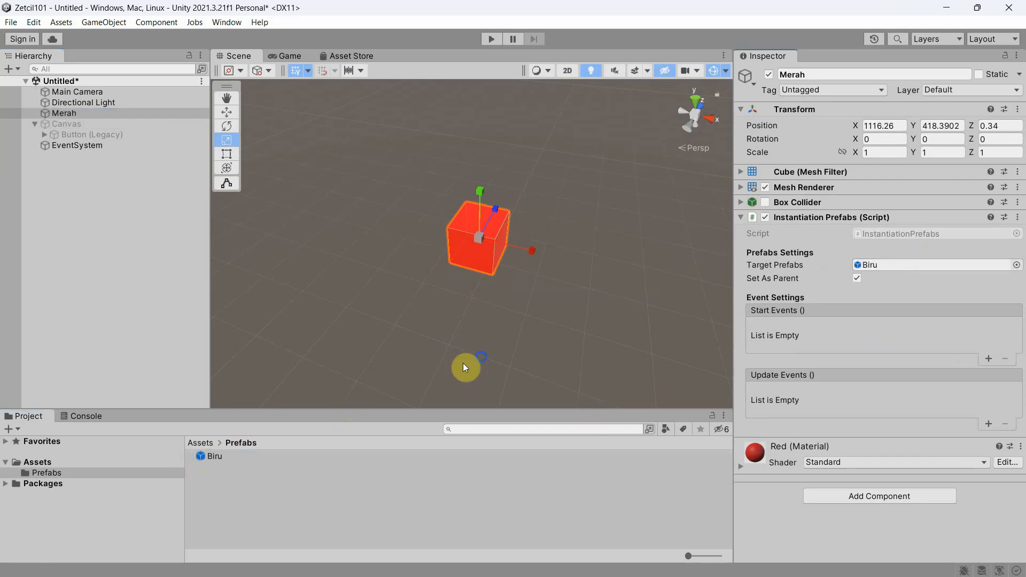
{"action": "right_click_drag", "start_coordinate": [463, 364], "coordinate": [531, 321]}
{"action": "scroll", "coordinate": [534, 351], "scroll_direction": "down", "scroll_amount": 3}
{"action": "middle_click_drag", "start_coordinate": [575, 344], "coordinate": [460, 307]}
{"action": "right_click_drag", "start_coordinate": [580, 330], "coordinate": [511, 320]}
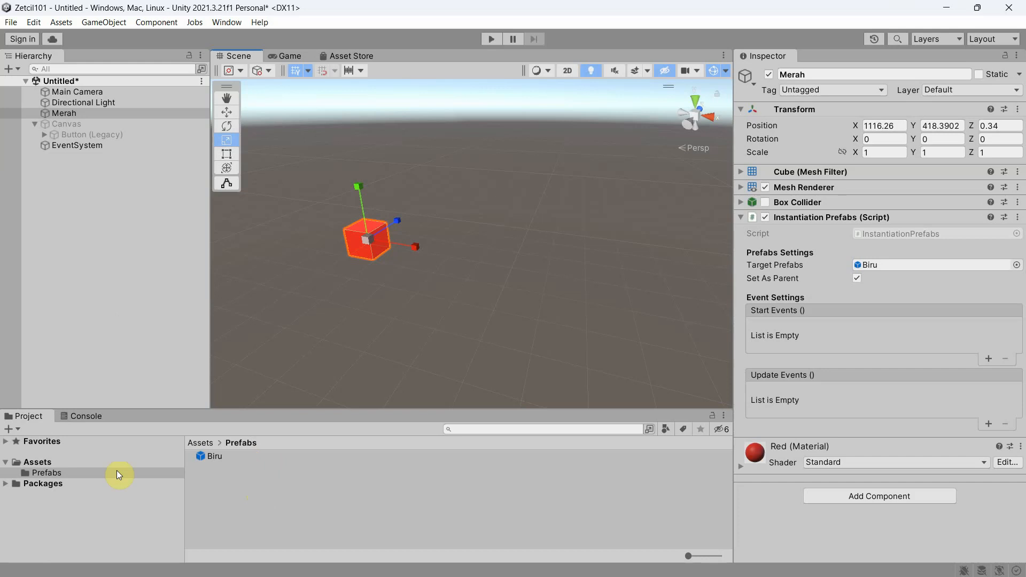
Switch to the Google Docs guide, copy the full script from section 5.2 Transformation Translate, and return to Unity.
{"action": "left_click", "coordinate": [69, 462]}
{"action": "key", "text": "alt+Tab"}
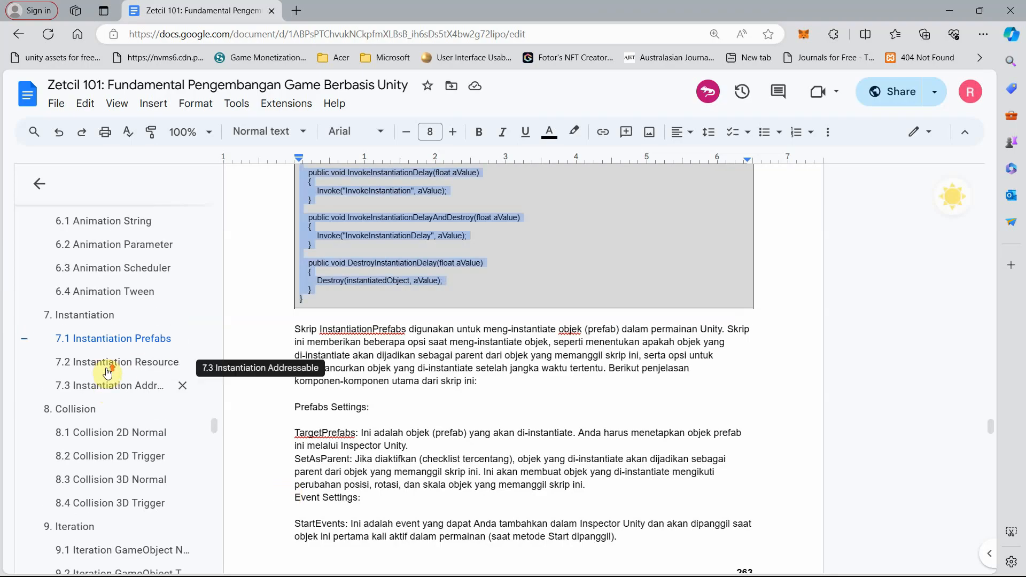
{"action": "scroll", "coordinate": [107, 372], "scroll_direction": "up", "scroll_amount": 3}
{"action": "scroll", "coordinate": [106, 368], "scroll_direction": "up", "scroll_amount": 3}
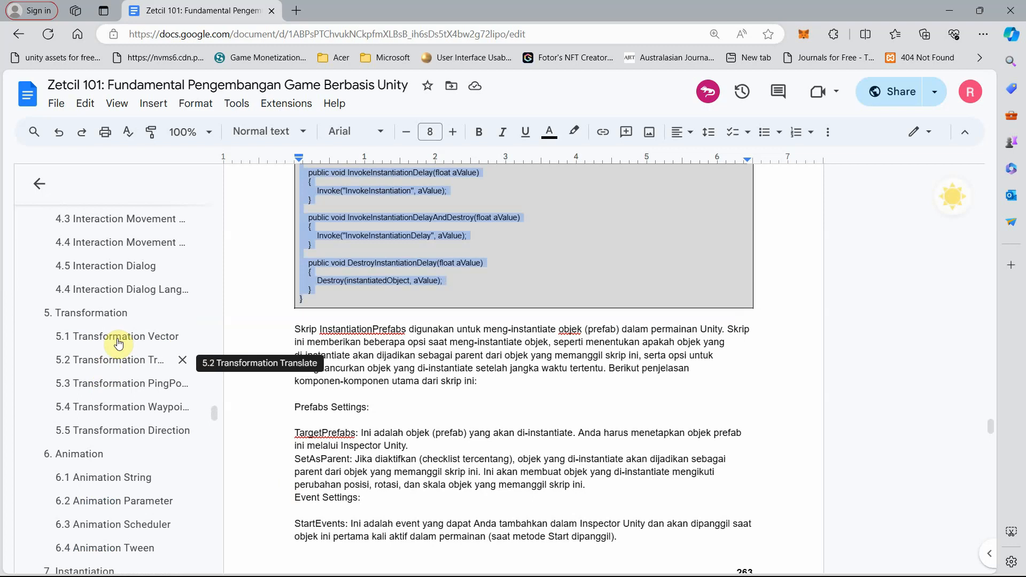
{"action": "left_click", "coordinate": [116, 366]}
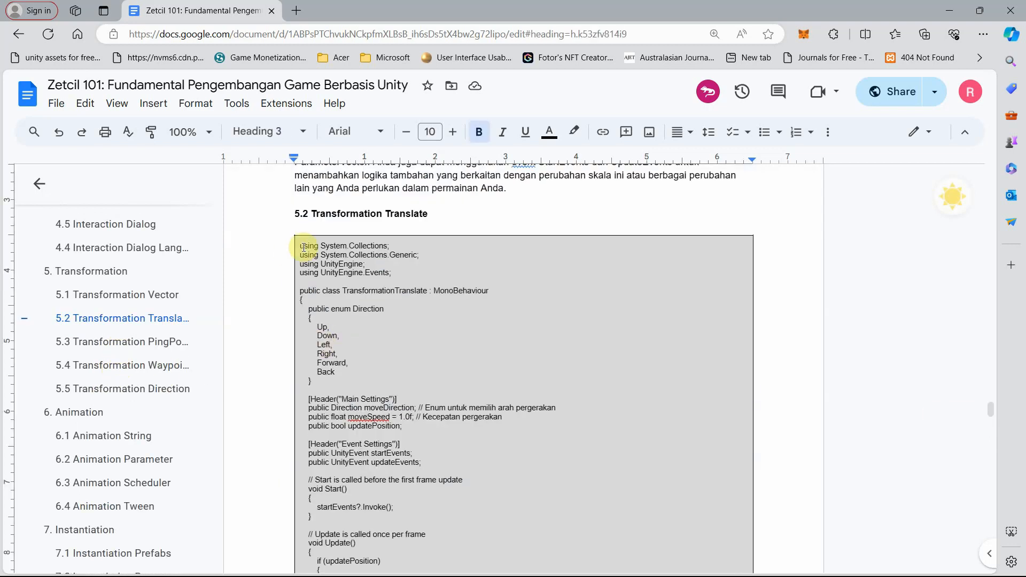
{"action": "left_click_drag", "start_coordinate": [299, 247], "coordinate": [314, 390]}
{"action": "key", "text": "alt+Tab"}
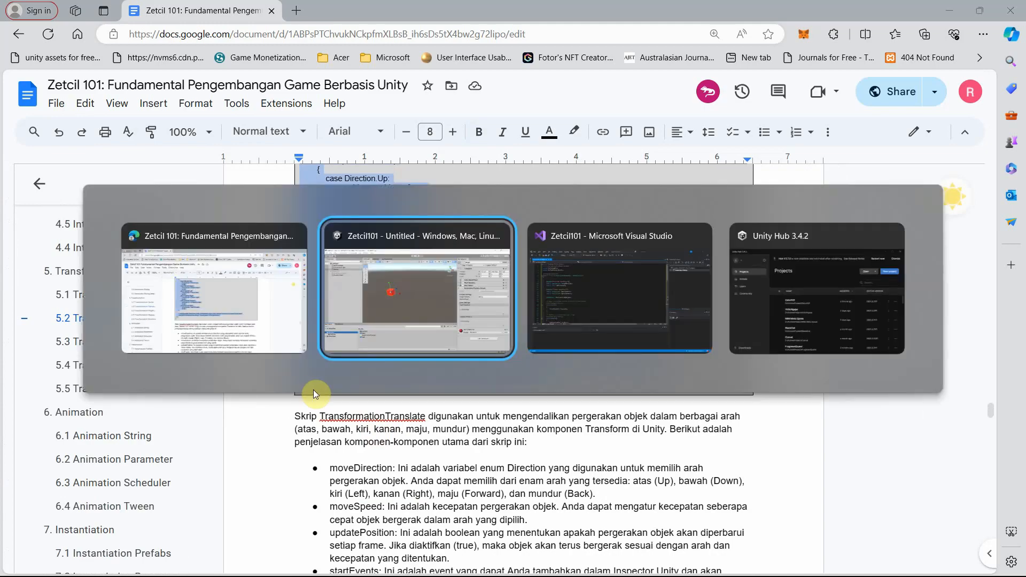
Create a C# script named TransformationTranslate in the Assets folder.
{"action": "right_click", "coordinate": [276, 523]}
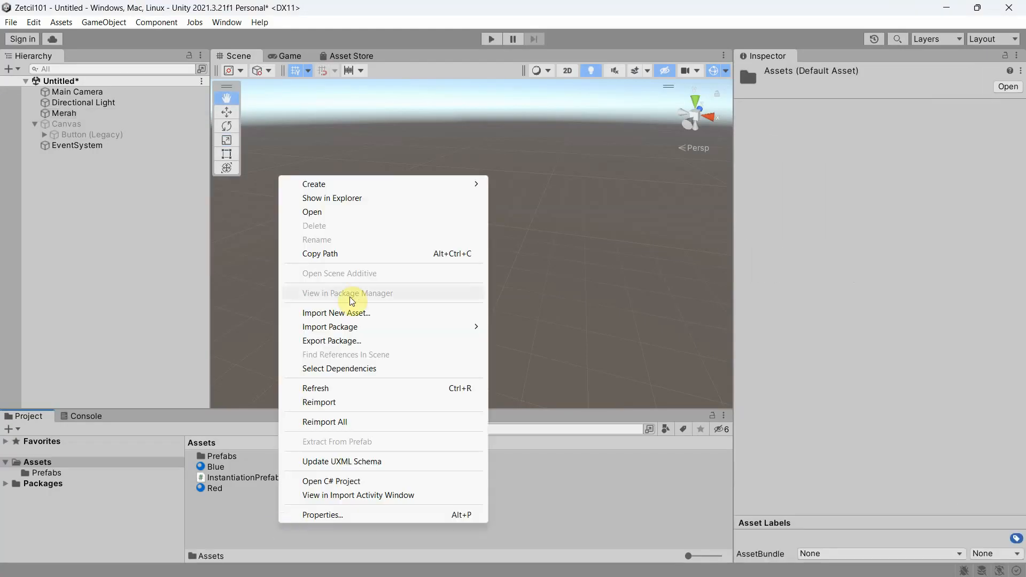
{"action": "mouse_move", "coordinate": [367, 184]}
{"action": "left_click", "coordinate": [525, 45]}
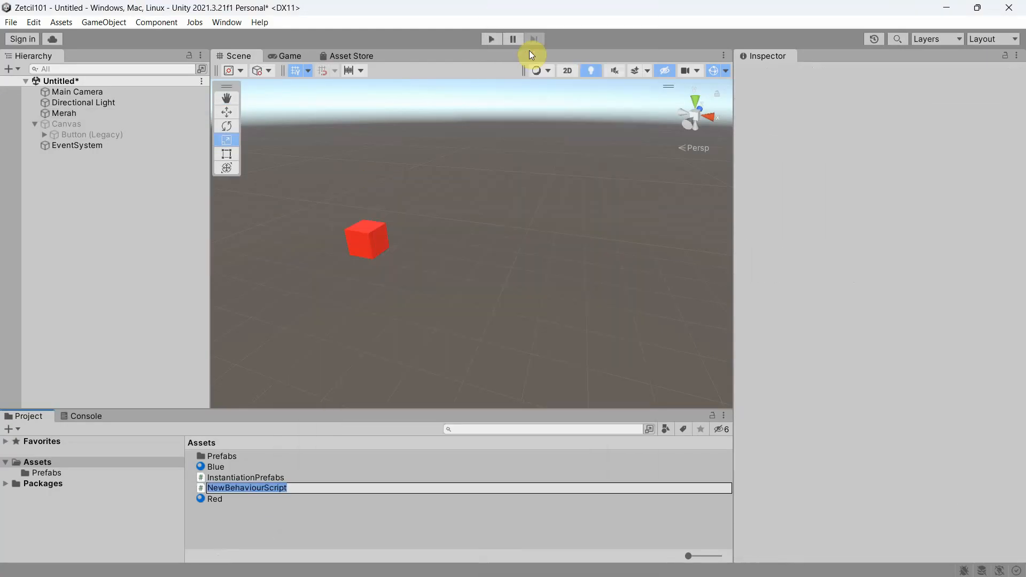
{"action": "type", "text": "Transfor"}
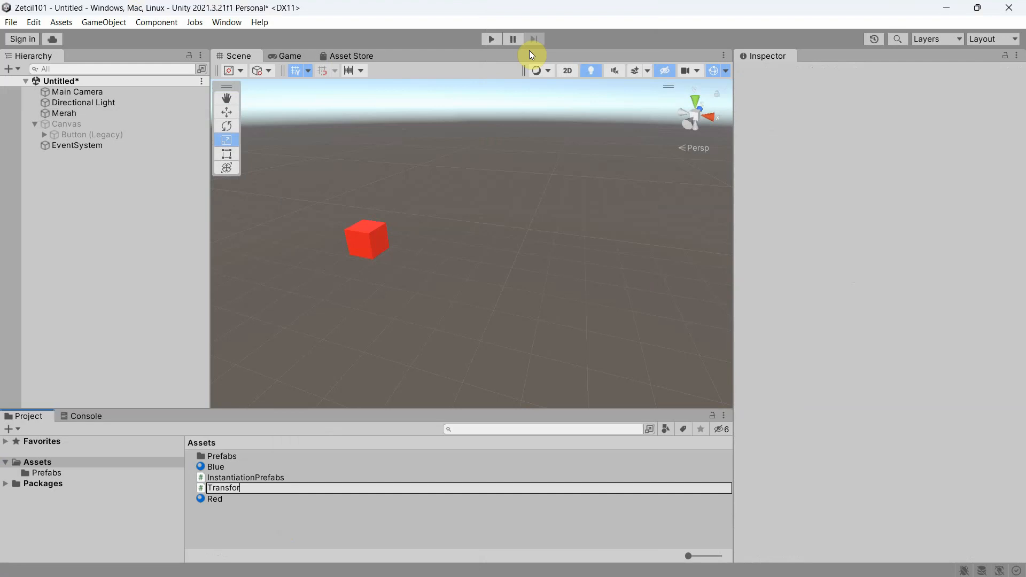
{"action": "type", "text": "mationTranslate"}
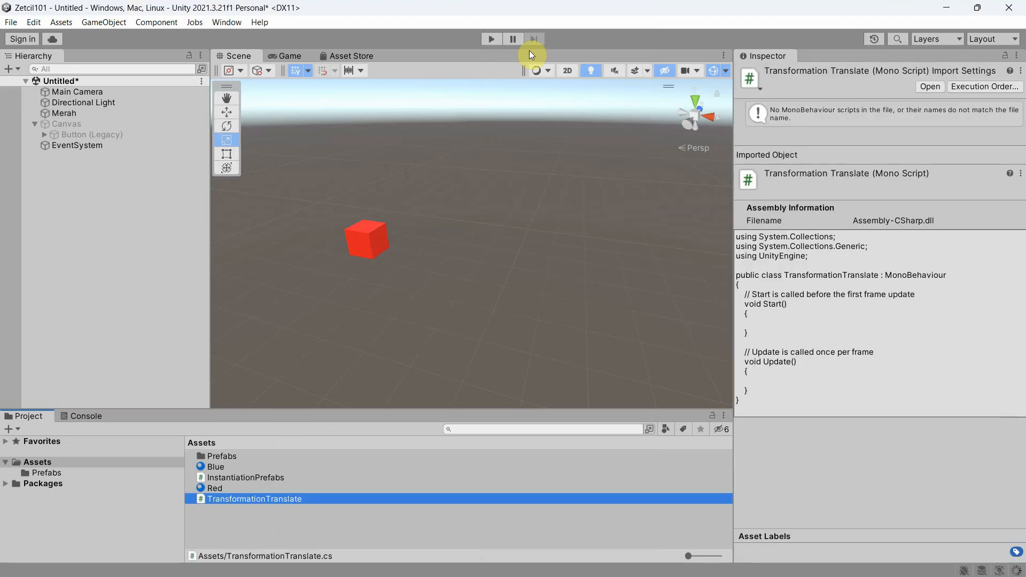
{"action": "left_click", "coordinate": [213, 527]}
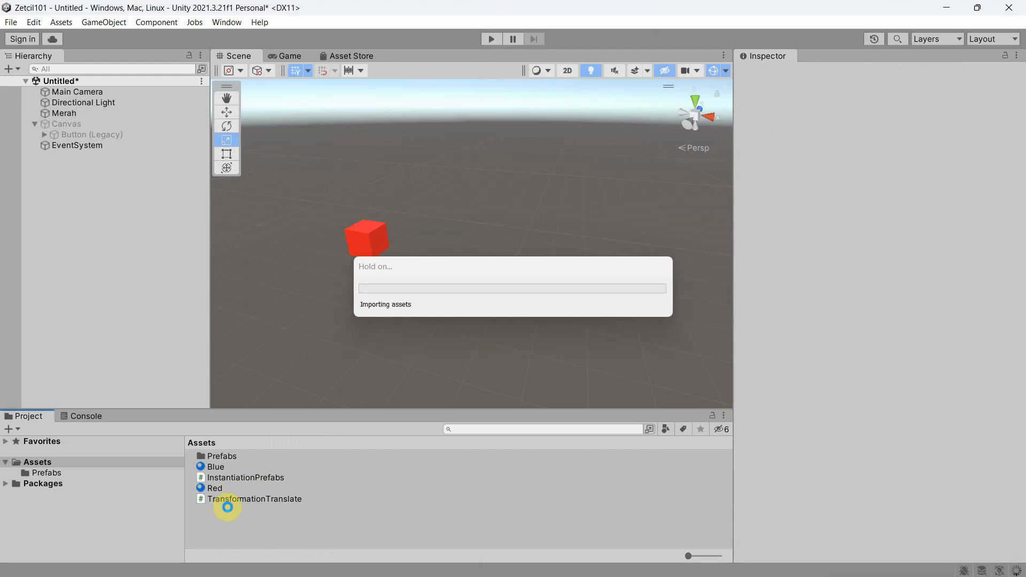
Replace the TransformationTranslate code in Visual Studio with the copied script, save it, and return to Unity.
{"action": "left_click", "coordinate": [229, 503]}
{"action": "double_click", "coordinate": [229, 501]}
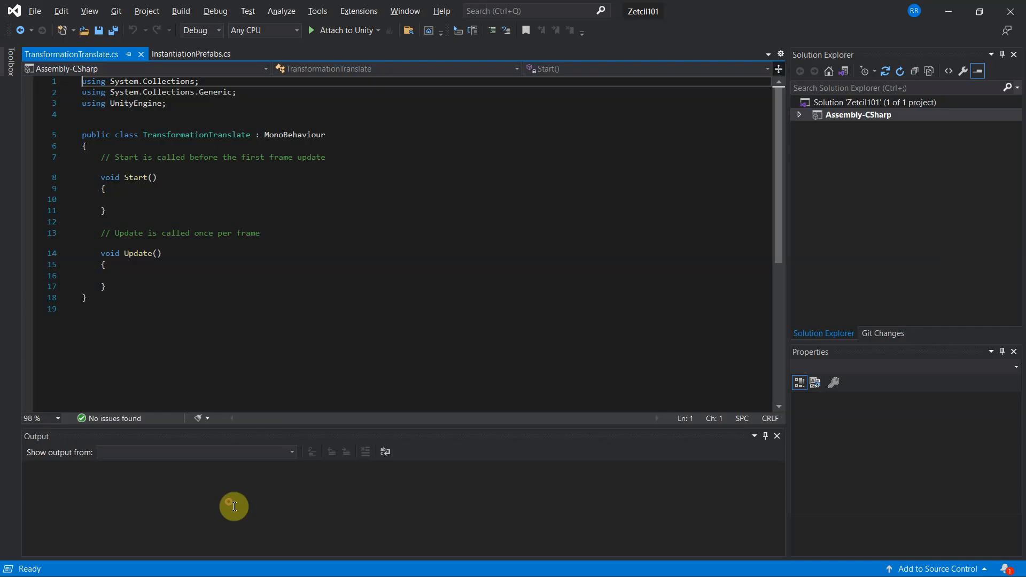
{"action": "left_click", "coordinate": [306, 327]}
{"action": "key", "text": "ctrl+a"}
{"action": "key", "text": "ctrl+v"}
{"action": "key", "text": "ctrl+s"}
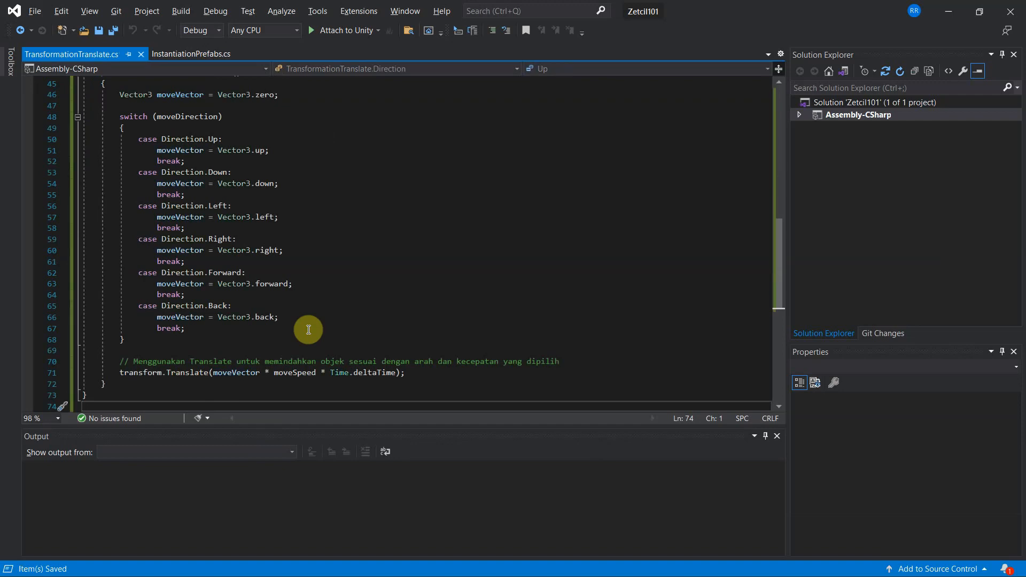
{"action": "key", "text": "alt+Tab"}
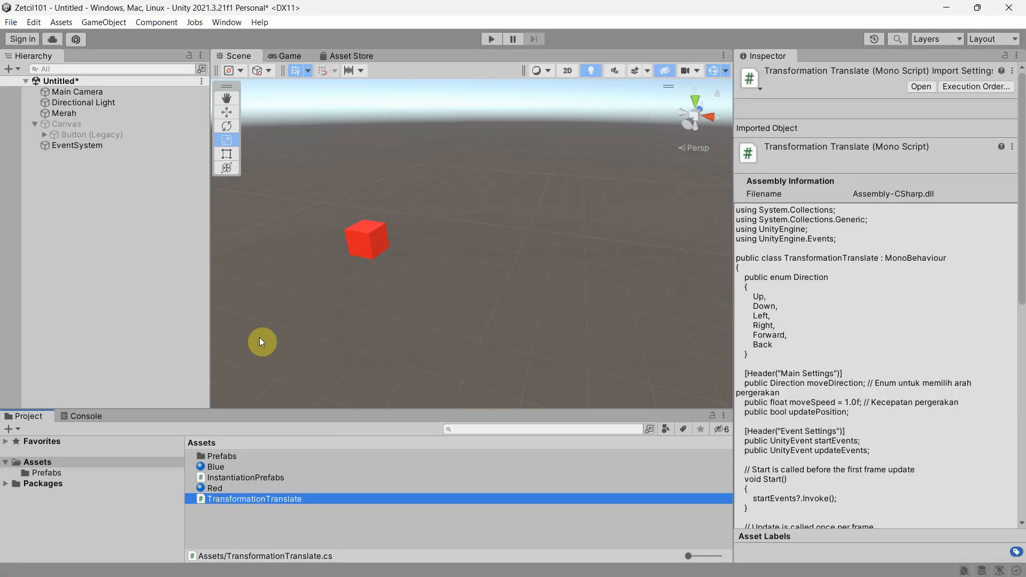
Place the Biru prefab in the scene at about X 746.8, Y 0.5, Z 445.6 and attach the TransformationTranslate script to it.
{"action": "left_click", "coordinate": [50, 473]}
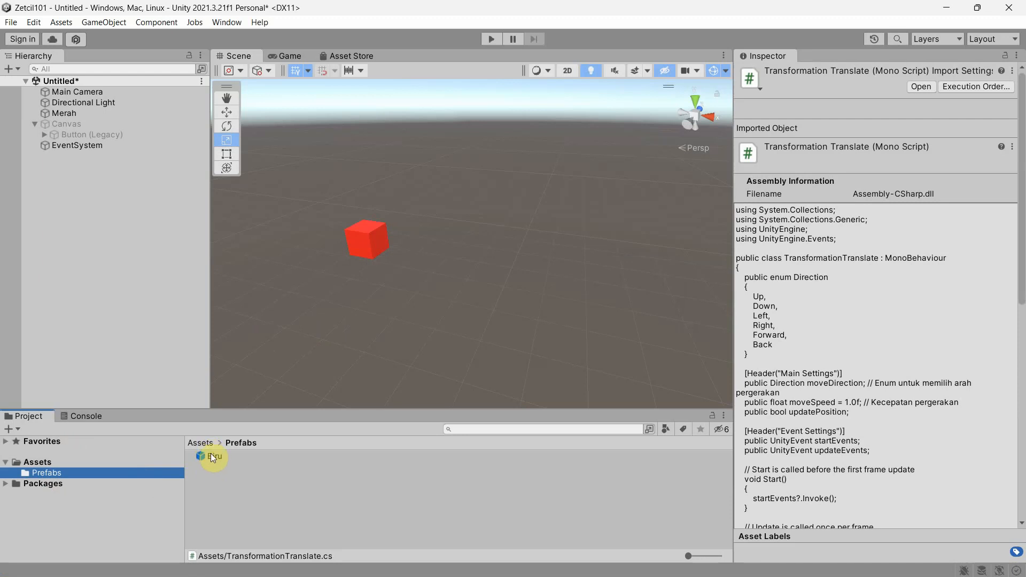
{"action": "left_click_drag", "start_coordinate": [212, 457], "coordinate": [387, 305]}
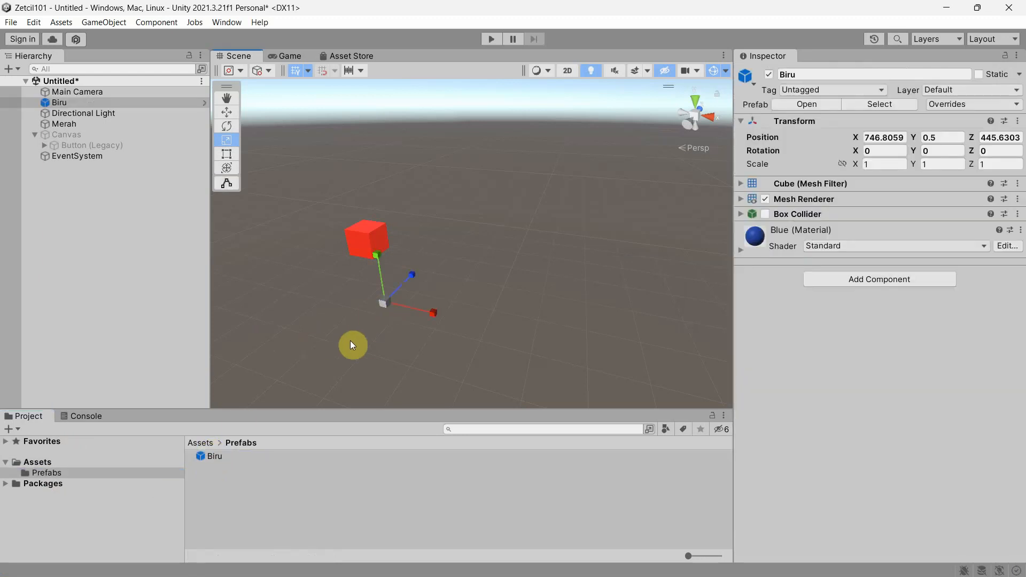
{"action": "left_click", "coordinate": [101, 105]}
{"action": "double_click", "coordinate": [100, 105]}
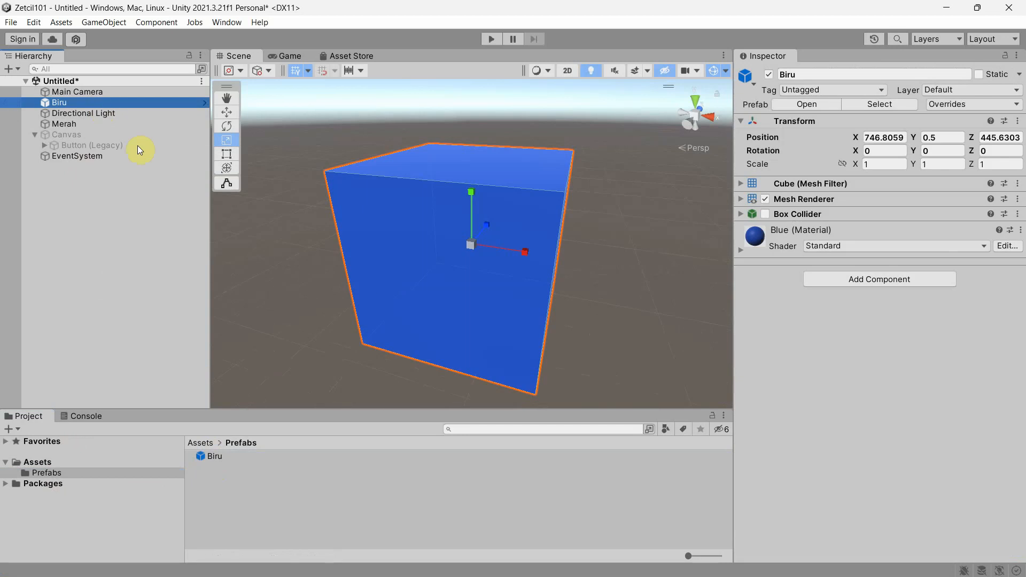
{"action": "left_click", "coordinate": [36, 461]}
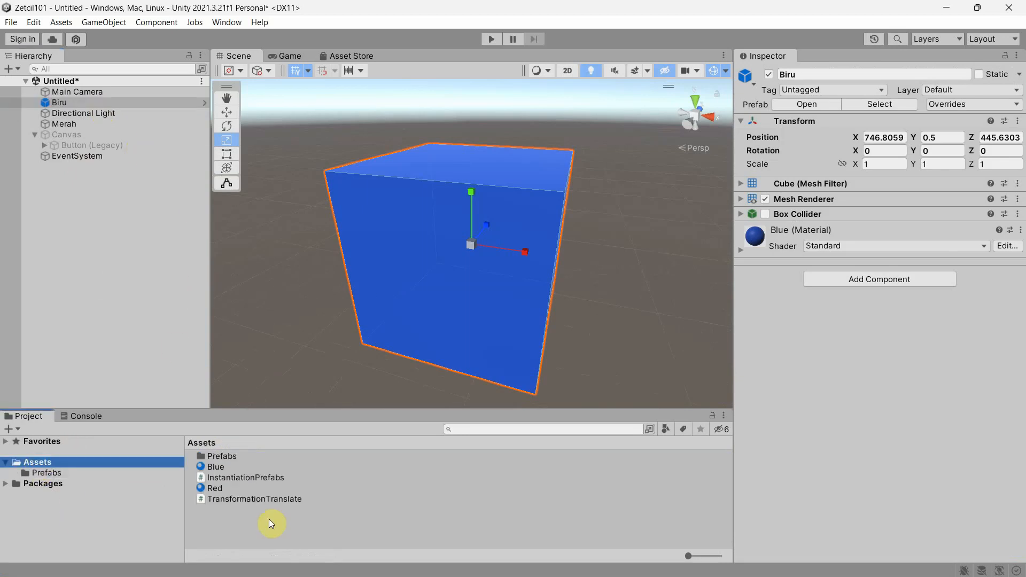
{"action": "left_click_drag", "start_coordinate": [253, 498], "coordinate": [769, 380]}
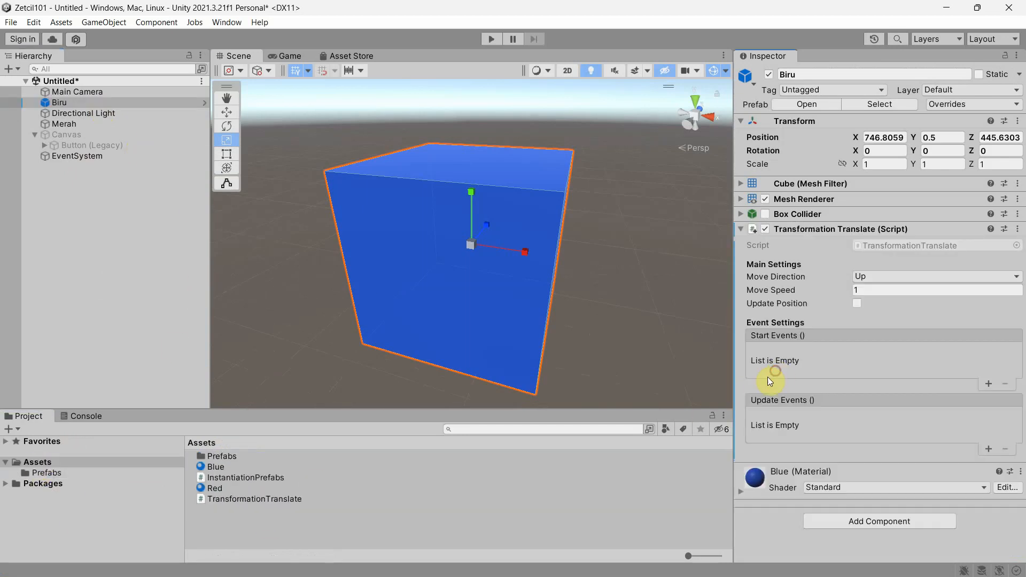
Set Biru's Transformation Translate Move Direction to Forward and enable Update Position.
{"action": "left_click", "coordinate": [888, 271]}
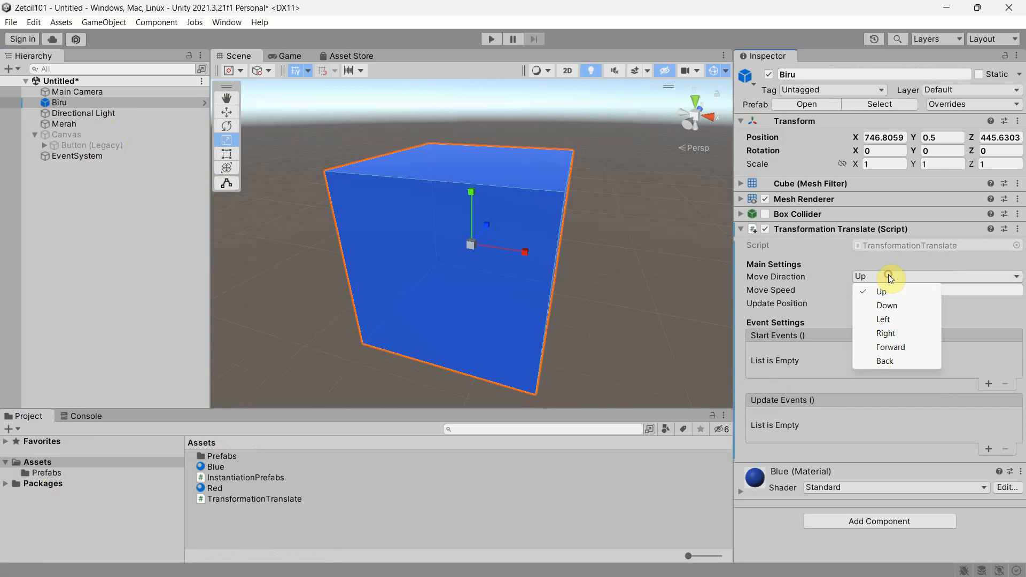
{"action": "left_click", "coordinate": [884, 348]}
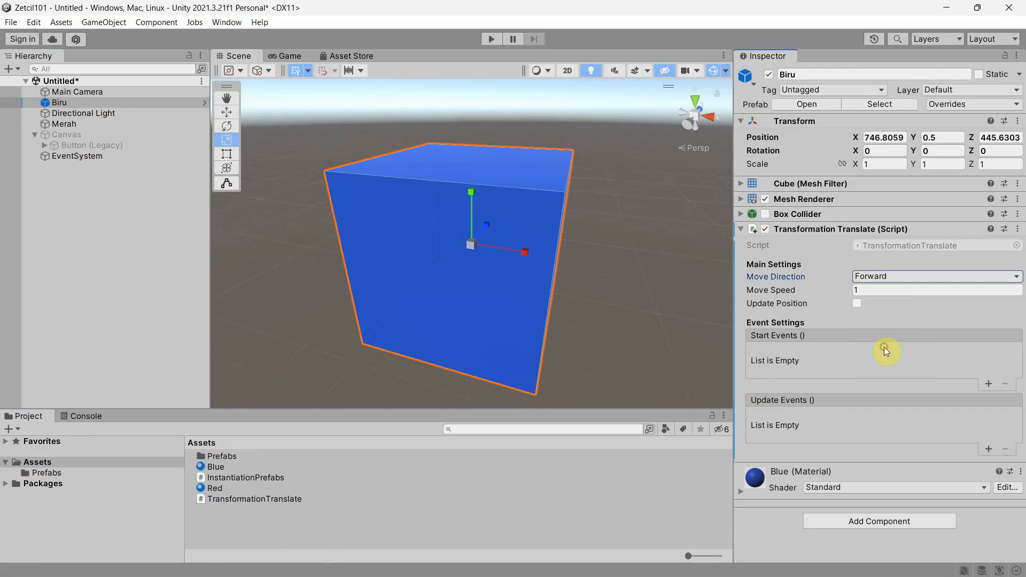
{"action": "left_click", "coordinate": [857, 305]}
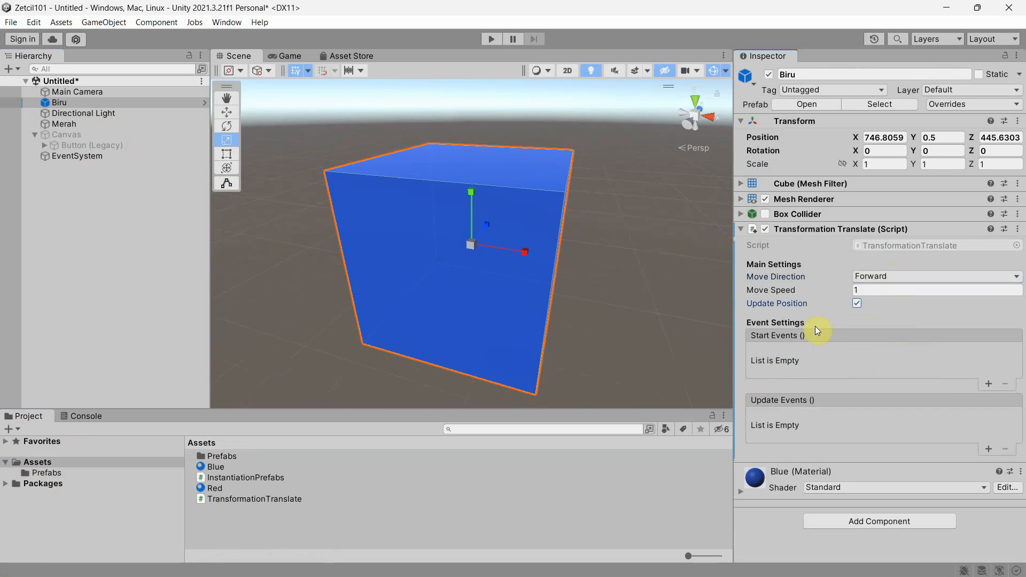
Dock the Game view beside the Scene view with the blue cube and horizon in view.
{"action": "scroll", "coordinate": [621, 277], "scroll_direction": "down", "scroll_amount": 5}
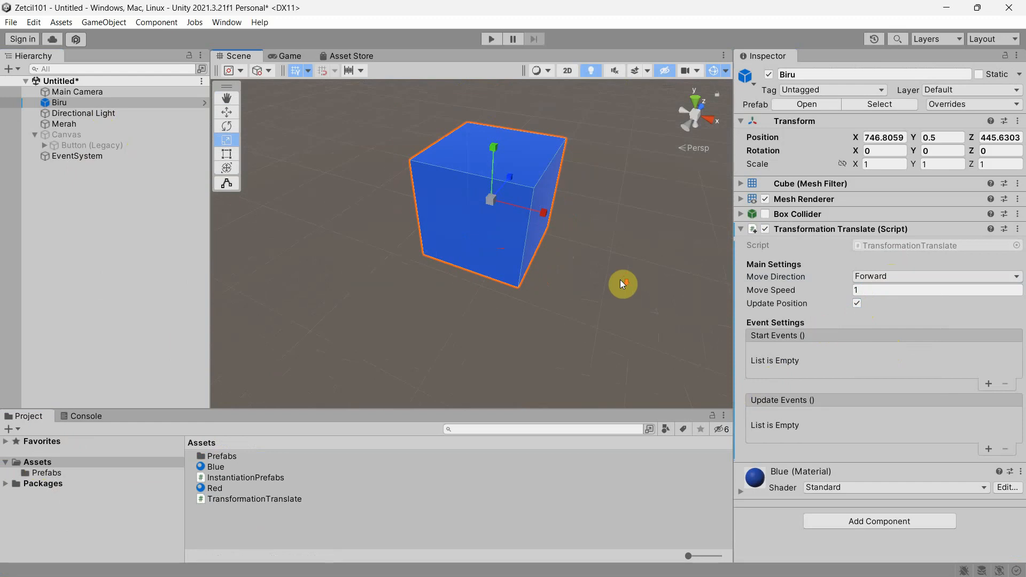
{"action": "middle_click_drag", "start_coordinate": [620, 280], "coordinate": [574, 313]}
{"action": "left_click_drag", "start_coordinate": [285, 56], "coordinate": [666, 213]}
{"action": "left_click_drag", "start_coordinate": [560, 160], "coordinate": [480, 165]}
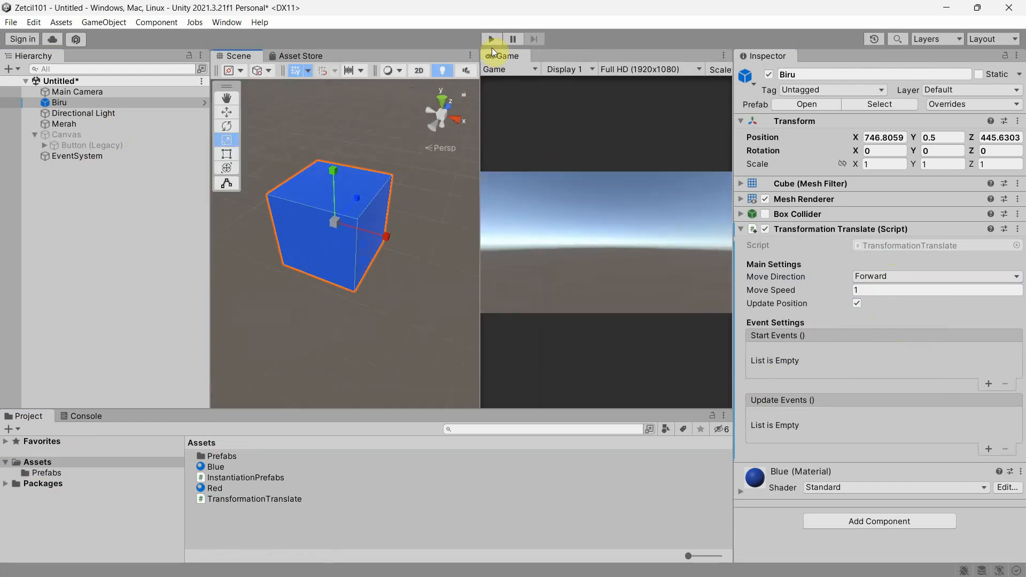
{"action": "right_click_drag", "start_coordinate": [441, 286], "coordinate": [451, 234]}
Run the scene to test Biru's movement with Move Speed raised to 10, and stop play mode.
{"action": "left_click", "coordinate": [491, 39]}
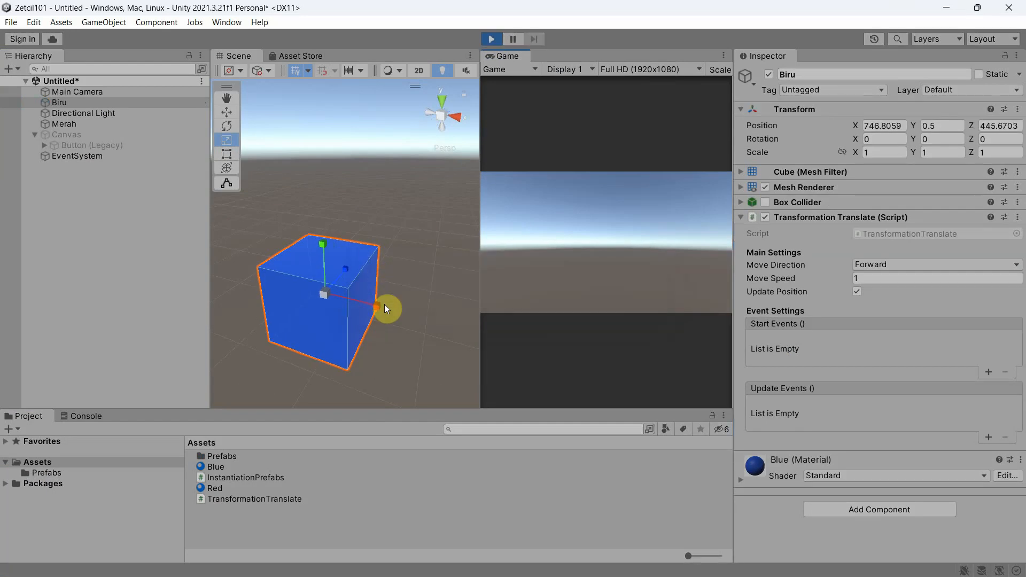
{"action": "left_click", "coordinate": [875, 279]}
{"action": "type", "text": "10"}
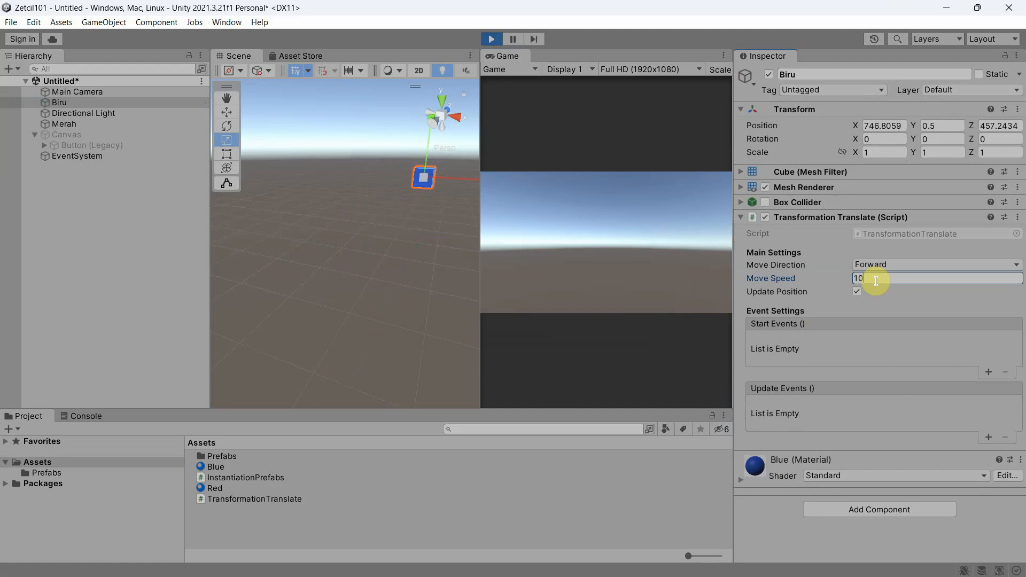
{"action": "left_click", "coordinate": [492, 39]}
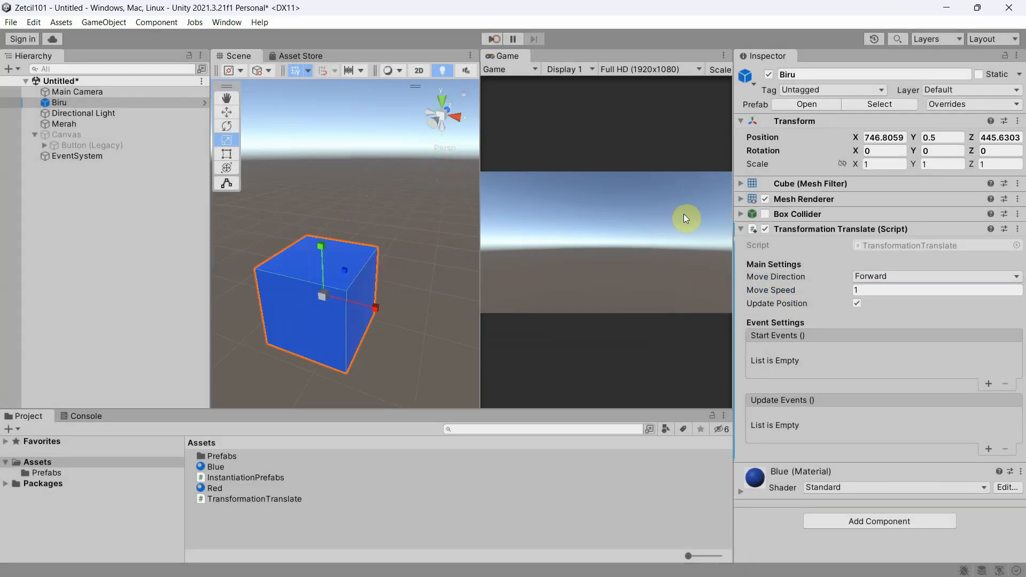
Set Biru's Move Speed to 10 and apply all of the instance's overrides to the Biru prefab.
{"action": "left_click", "coordinate": [873, 290]}
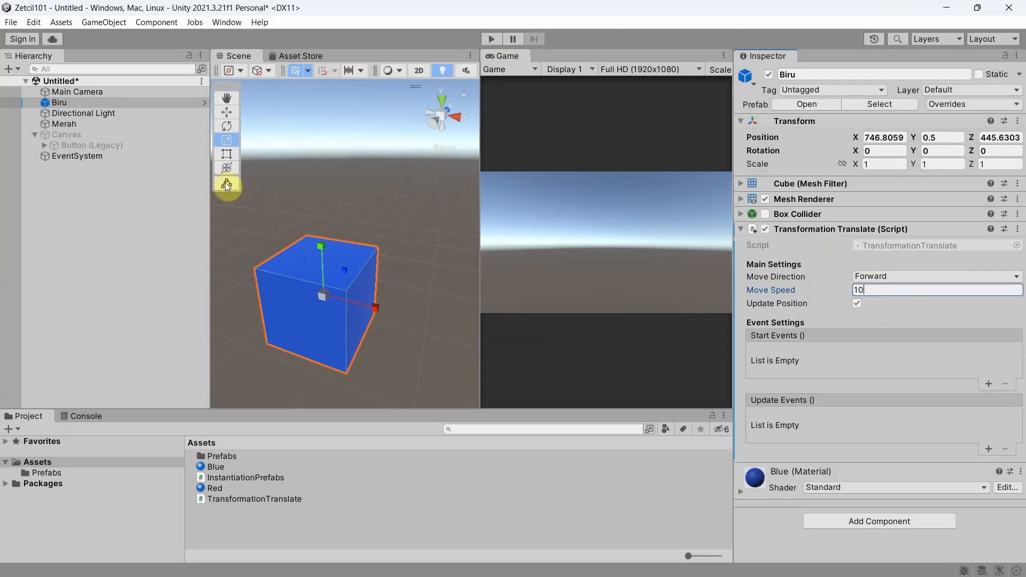
{"action": "left_click", "coordinate": [80, 102]}
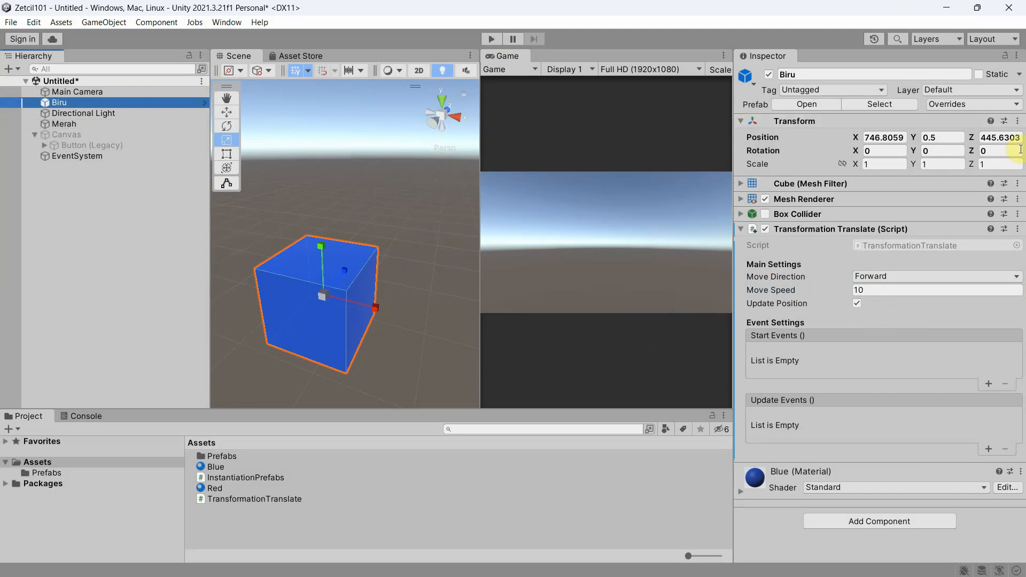
{"action": "left_click", "coordinate": [987, 107]}
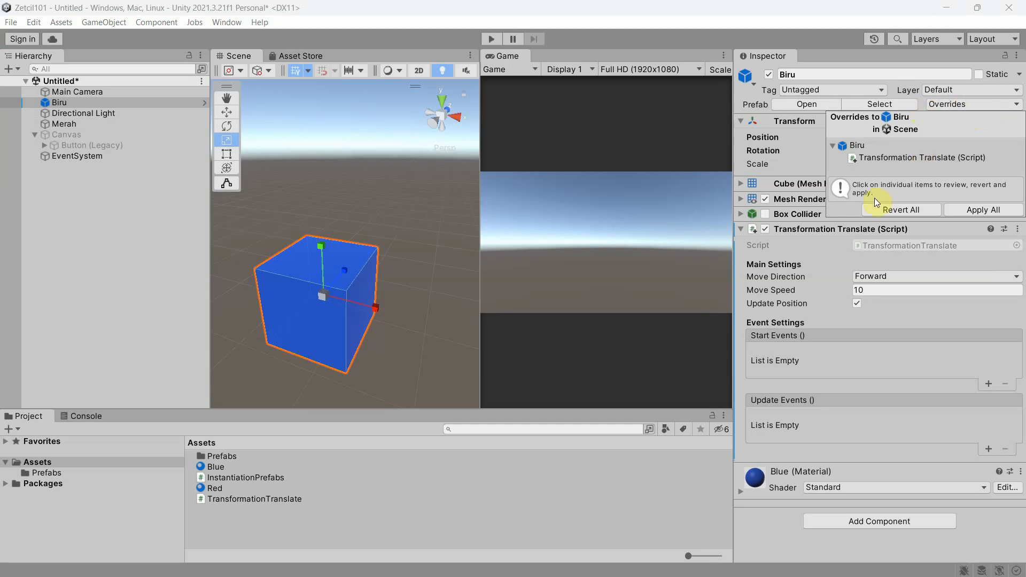
{"action": "left_click", "coordinate": [983, 209]}
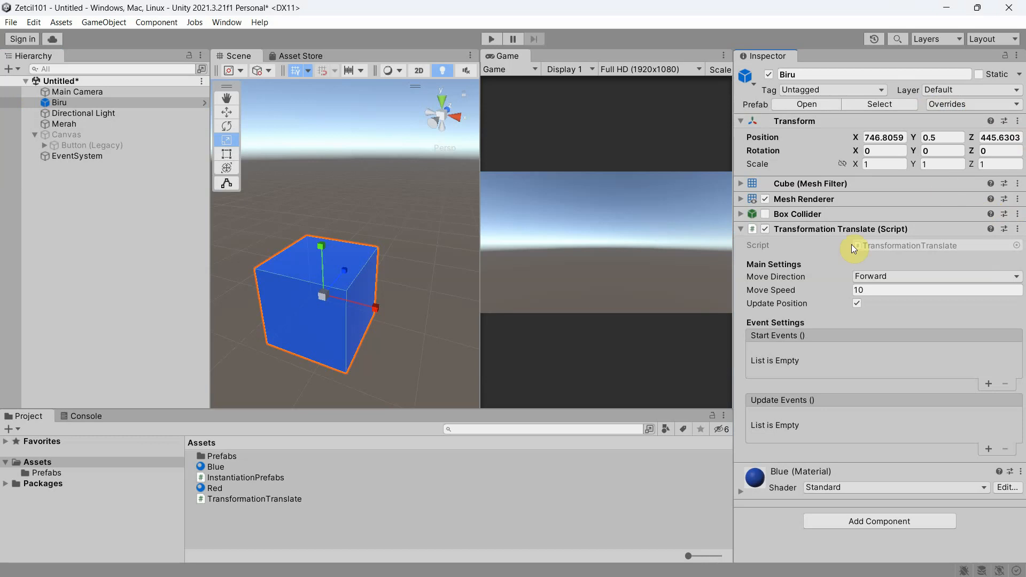
Delete the Biru instance from the scene and widen the Scene view beside the Game view.
{"action": "left_click", "coordinate": [71, 104]}
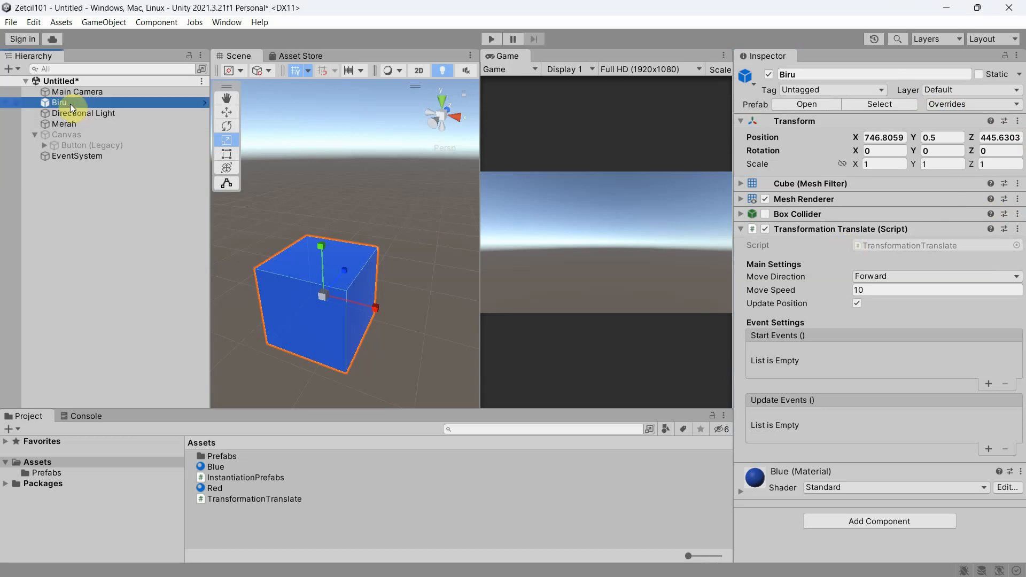
{"action": "key", "text": "Delete"}
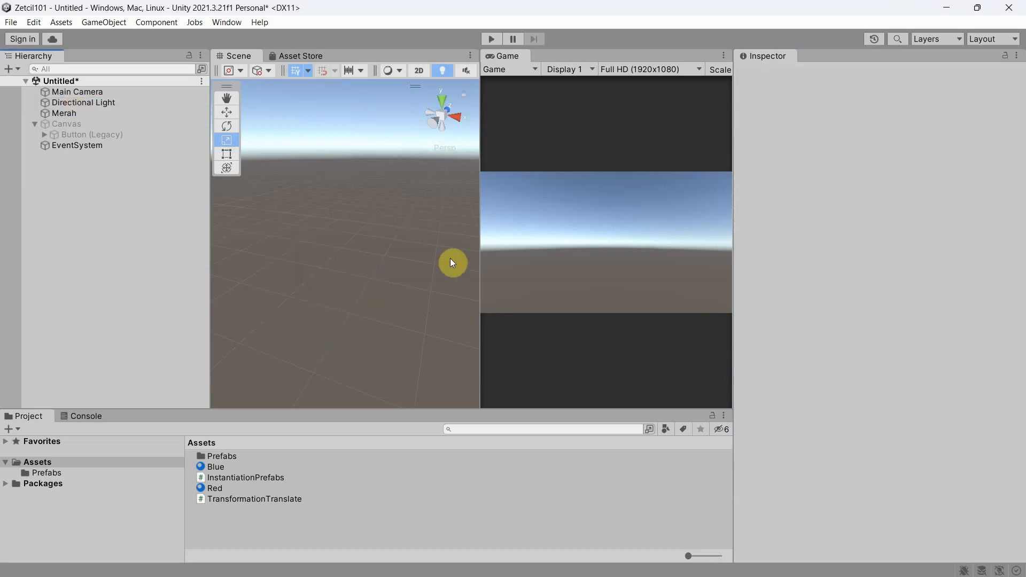
{"action": "left_click_drag", "start_coordinate": [478, 266], "coordinate": [537, 271]}
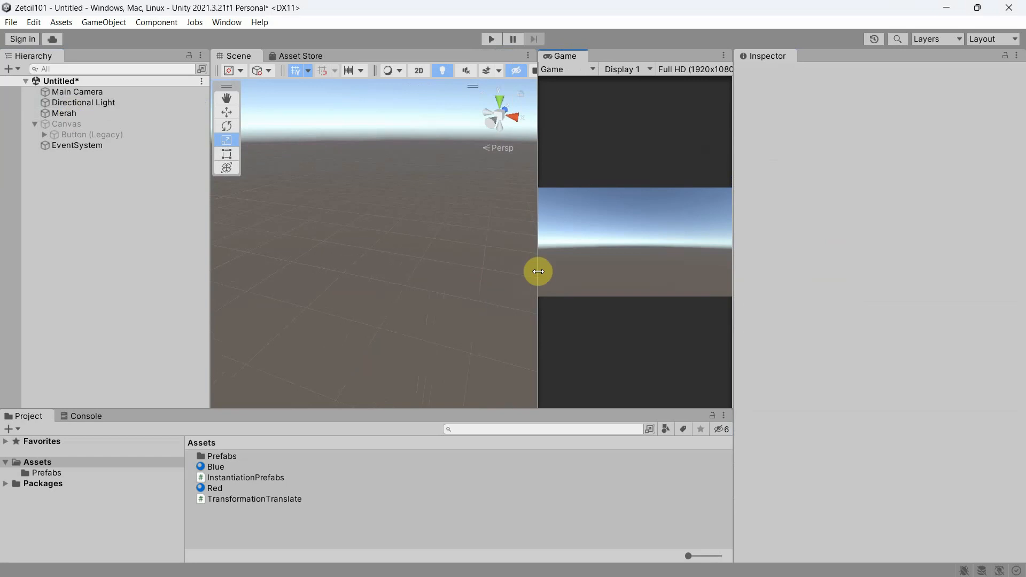
Run the scene, place repeated instances of the Biru prefab in the Scene view to test their forward movement, and stop play mode.
{"action": "left_click", "coordinate": [490, 39]}
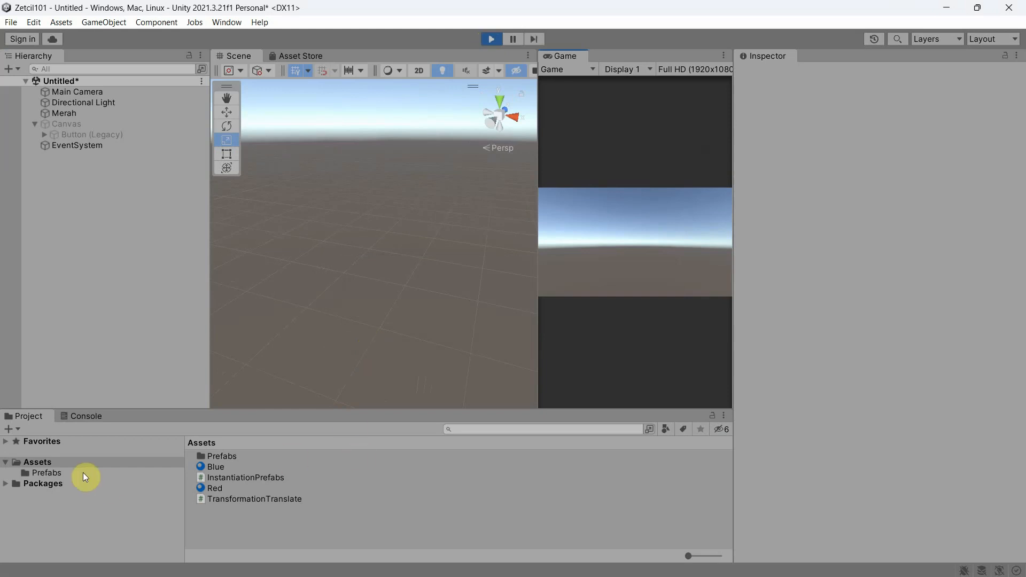
{"action": "left_click", "coordinate": [47, 472]}
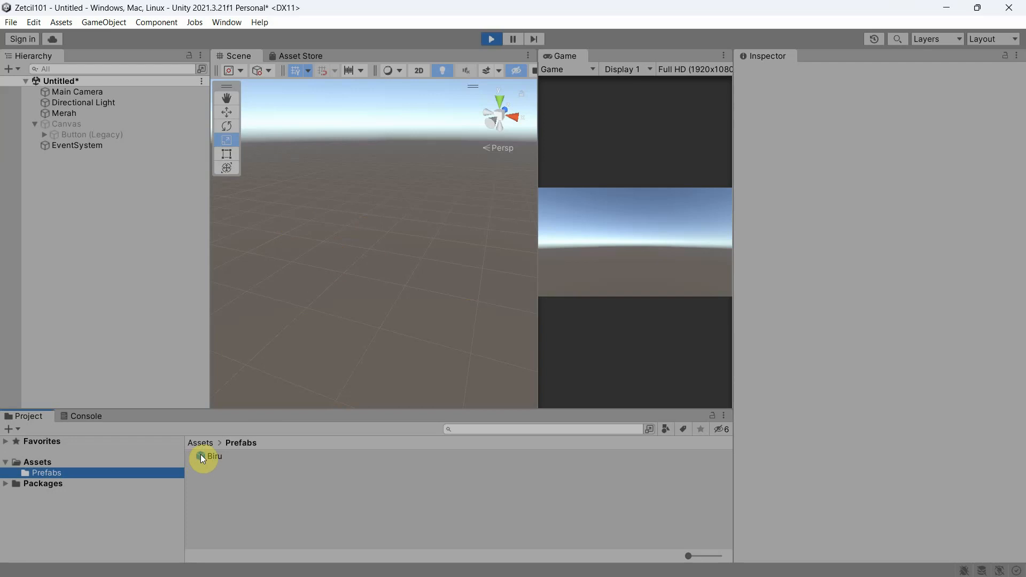
{"action": "left_click_drag", "start_coordinate": [201, 454], "coordinate": [251, 358]}
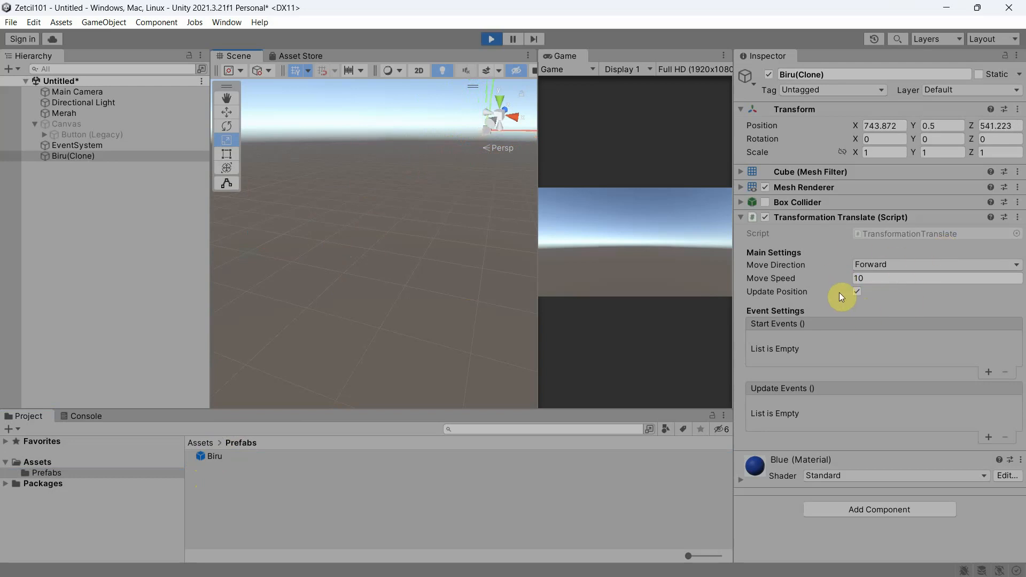
{"action": "mouse_move", "coordinate": [202, 457]}
{"action": "left_mouse_down"}
{"action": "mouse_move", "coordinate": [312, 256]}
{"action": "mouse_move", "coordinate": [215, 446]}
{"action": "mouse_move", "coordinate": [312, 299]}
{"action": "left_mouse_up"}
{"action": "left_click_drag", "start_coordinate": [210, 458], "coordinate": [322, 343]}
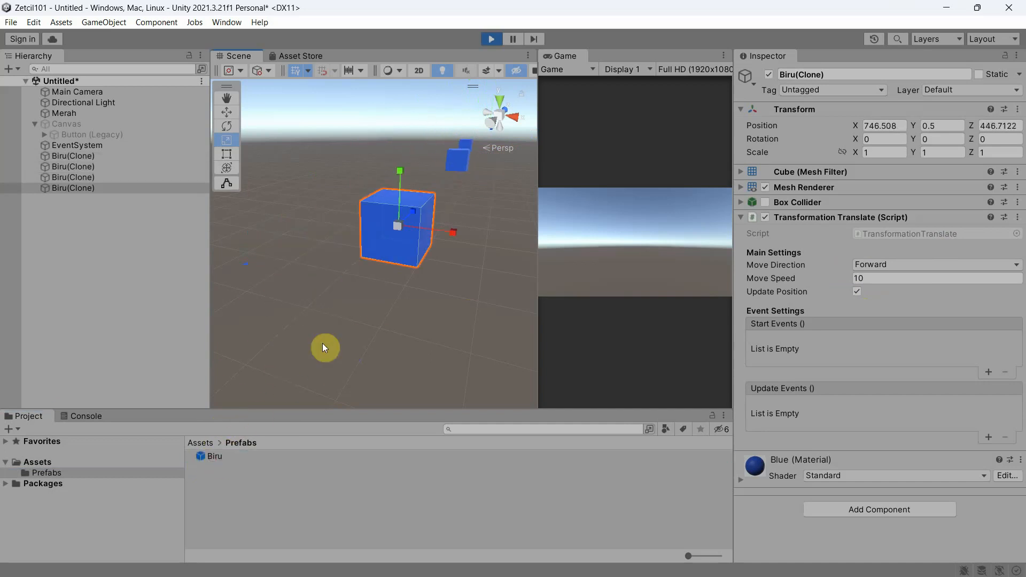
{"action": "left_click_drag", "start_coordinate": [213, 456], "coordinate": [297, 303]}
{"action": "left_click_drag", "start_coordinate": [211, 457], "coordinate": [281, 347]}
{"action": "left_click_drag", "start_coordinate": [219, 455], "coordinate": [296, 341]}
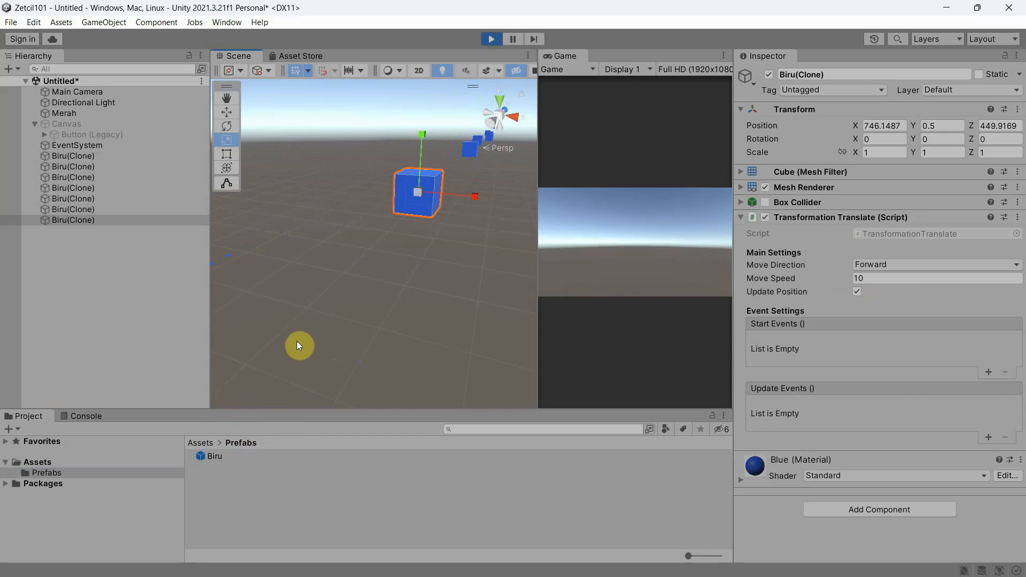
{"action": "mouse_move", "coordinate": [228, 458]}
{"action": "left_mouse_down"}
{"action": "mouse_move", "coordinate": [295, 322]}
{"action": "mouse_move", "coordinate": [213, 453]}
{"action": "mouse_move", "coordinate": [311, 335]}
{"action": "mouse_move", "coordinate": [274, 315]}
{"action": "mouse_move", "coordinate": [284, 290]}
{"action": "left_mouse_up"}
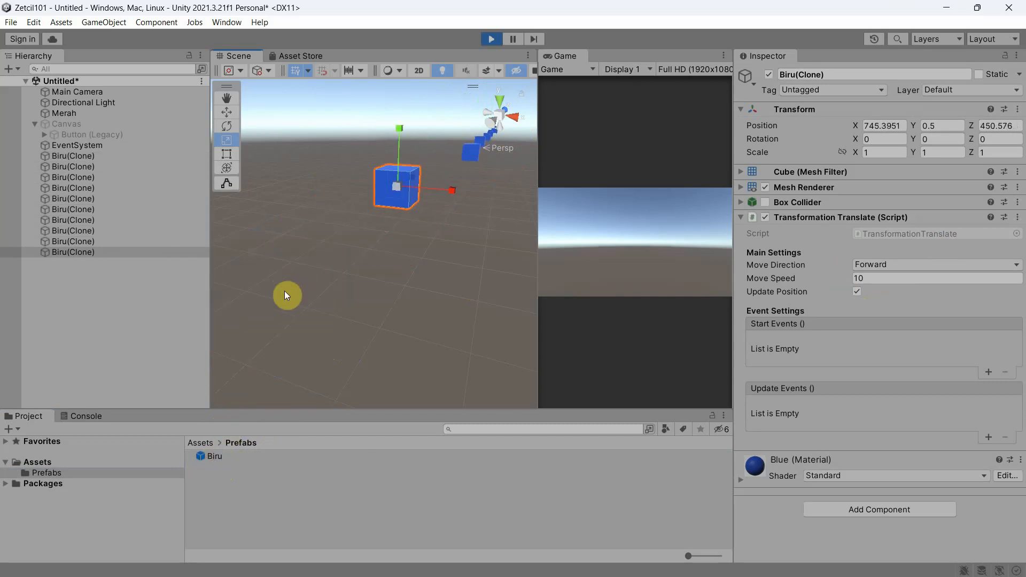
{"action": "left_click_drag", "start_coordinate": [216, 454], "coordinate": [308, 353]}
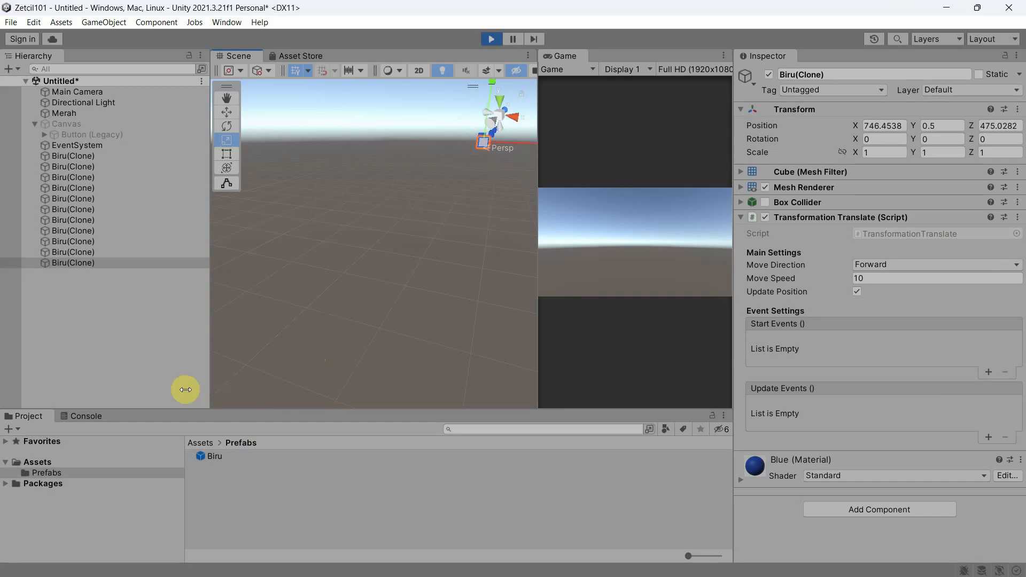
{"action": "left_click_drag", "start_coordinate": [202, 450], "coordinate": [309, 271]}
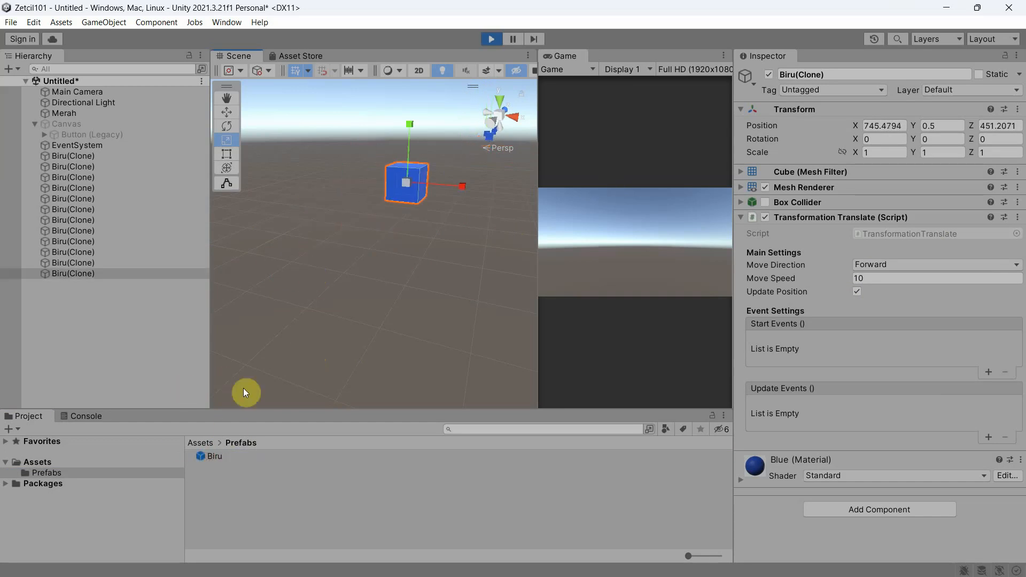
{"action": "mouse_move", "coordinate": [206, 458]}
{"action": "left_mouse_down"}
{"action": "mouse_move", "coordinate": [278, 304]}
{"action": "mouse_move", "coordinate": [208, 459]}
{"action": "mouse_move", "coordinate": [278, 354]}
{"action": "mouse_move", "coordinate": [201, 457]}
{"action": "mouse_move", "coordinate": [294, 336]}
{"action": "left_mouse_up"}
{"action": "left_click_drag", "start_coordinate": [213, 453], "coordinate": [258, 345]}
{"action": "mouse_move", "coordinate": [204, 457]}
{"action": "left_mouse_down"}
{"action": "mouse_move", "coordinate": [243, 374]}
{"action": "mouse_move", "coordinate": [216, 457]}
{"action": "mouse_move", "coordinate": [312, 400]}
{"action": "left_mouse_up"}
{"action": "left_click", "coordinate": [200, 459]}
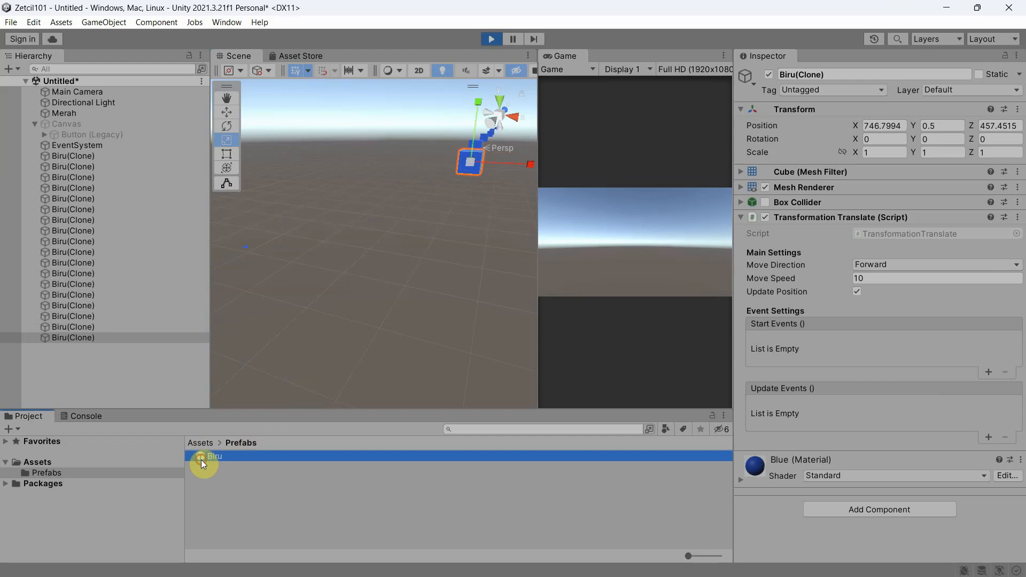
{"action": "left_click_drag", "start_coordinate": [201, 459], "coordinate": [295, 312]}
{"action": "left_click_drag", "start_coordinate": [214, 458], "coordinate": [265, 378]}
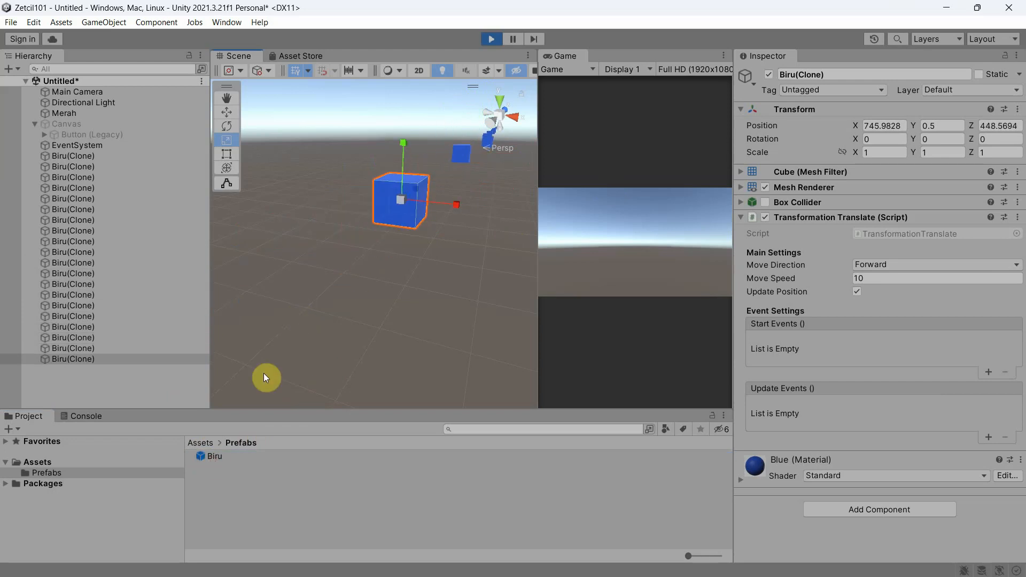
{"action": "left_click_drag", "start_coordinate": [215, 457], "coordinate": [315, 301]}
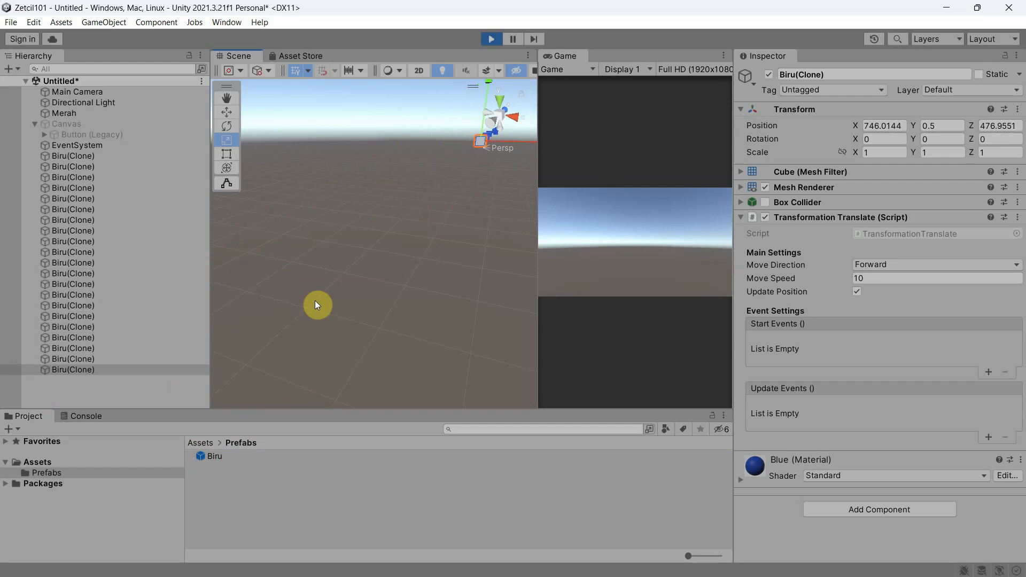
{"action": "left_click", "coordinate": [492, 39]}
Widen the Game view and activate the Canvas object.
{"action": "left_click_drag", "start_coordinate": [538, 321], "coordinate": [416, 320]}
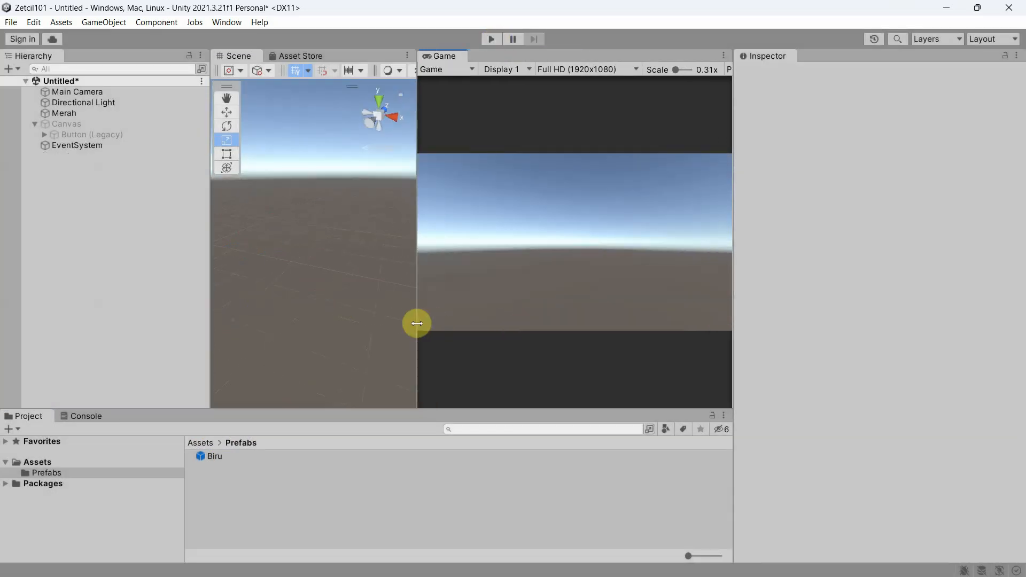
{"action": "left_click", "coordinate": [100, 124]}
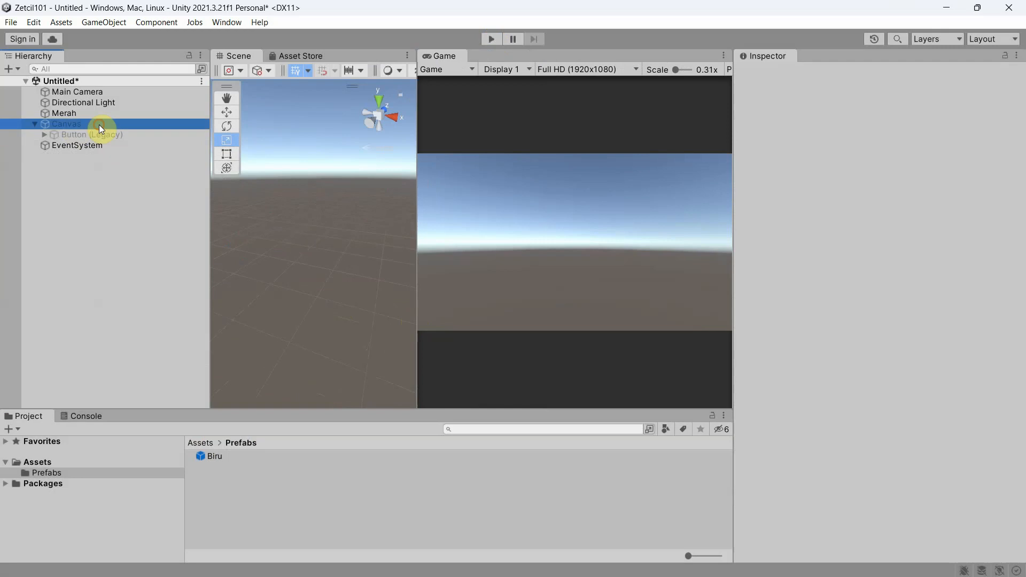
{"action": "left_click", "coordinate": [768, 75]}
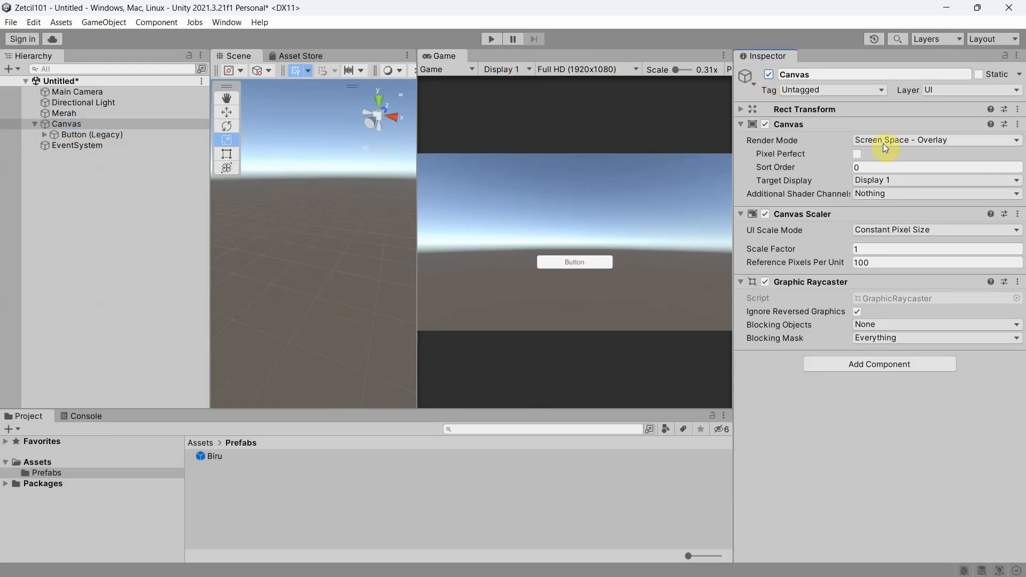
Switch the editor to the MyLayout layout and expand the scene hierarchy down to the Canvas's children.
{"action": "left_click", "coordinate": [988, 39]}
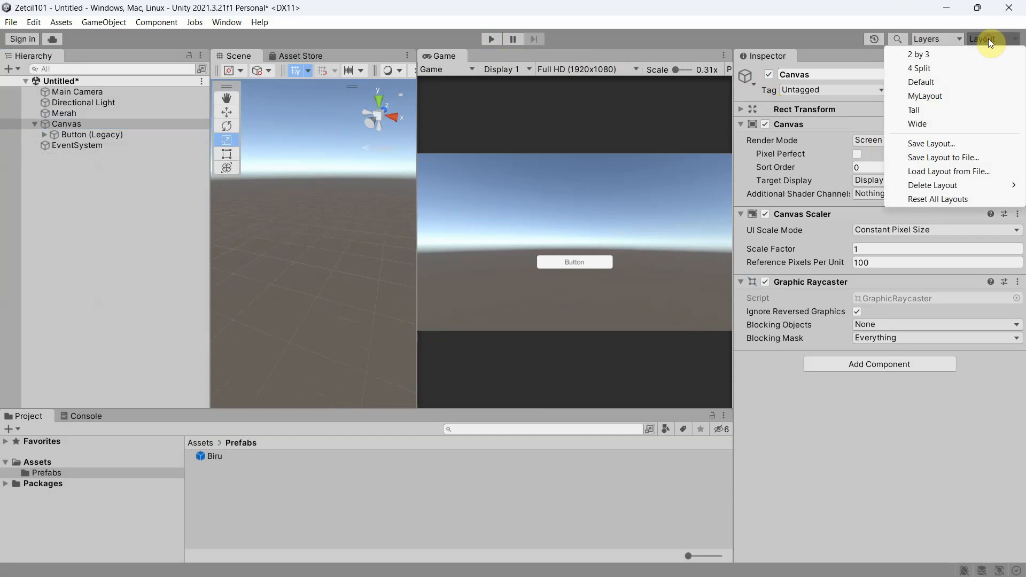
{"action": "left_click", "coordinate": [937, 97]}
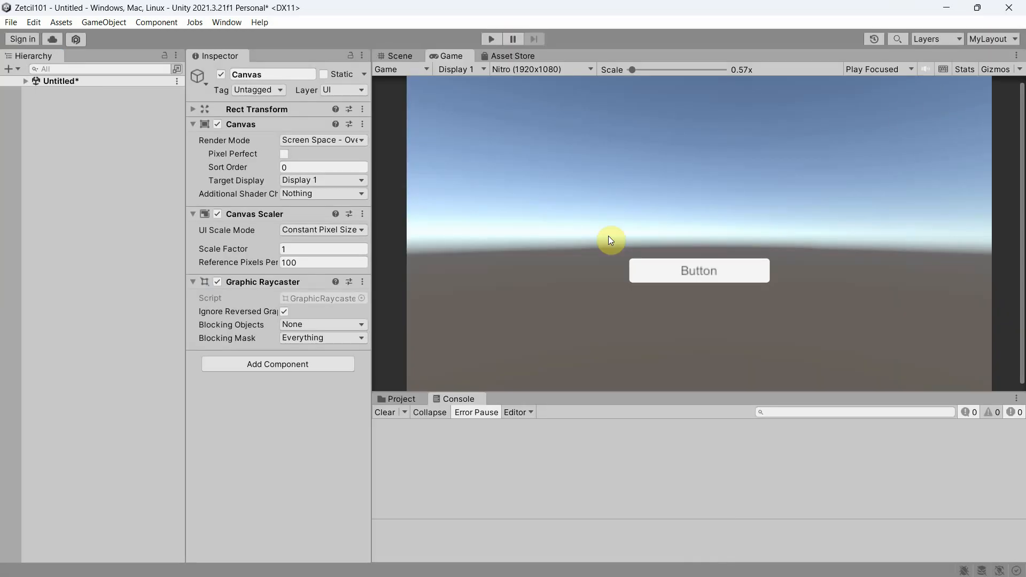
{"action": "left_click", "coordinate": [26, 81]}
{"action": "left_click", "coordinate": [35, 124]}
Review the On Click event of Button (Legacy) in a widened Inspector and Merah's Instantiation Prefabs settings.
{"action": "left_click", "coordinate": [66, 134]}
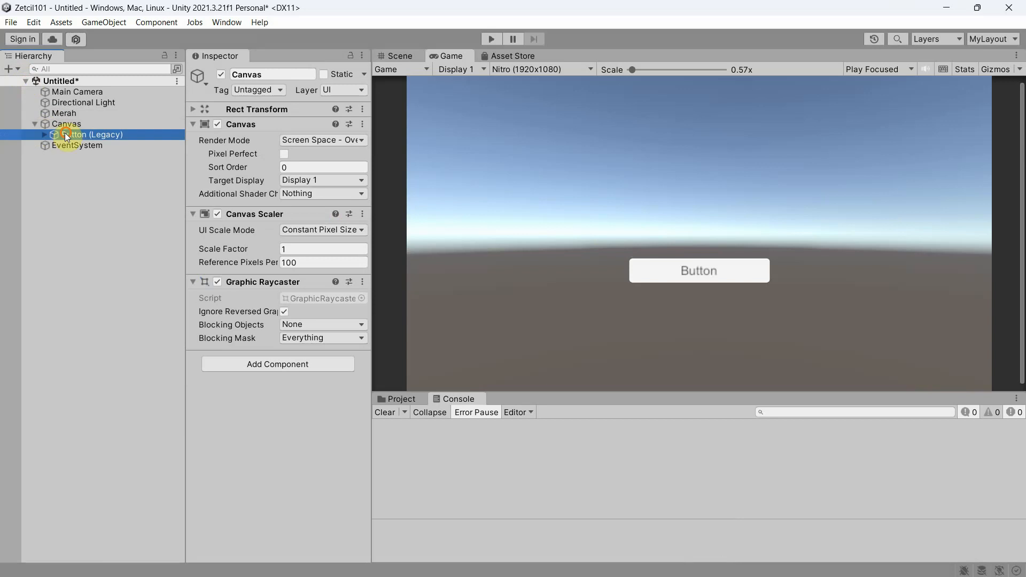
{"action": "left_click_drag", "start_coordinate": [368, 323], "coordinate": [425, 341]}
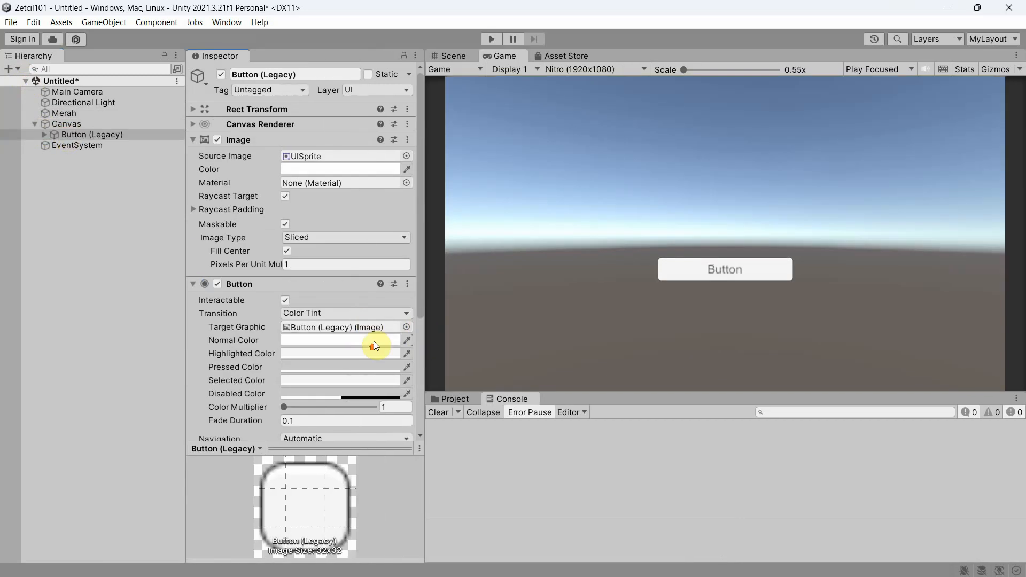
{"action": "scroll", "coordinate": [365, 347], "scroll_direction": "down", "scroll_amount": 4}
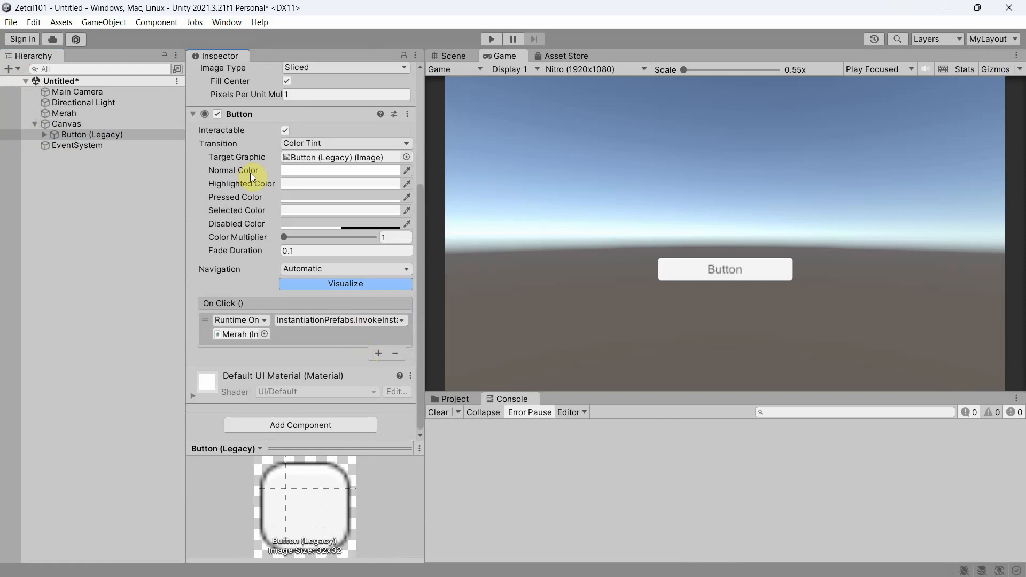
{"action": "left_click", "coordinate": [63, 115]}
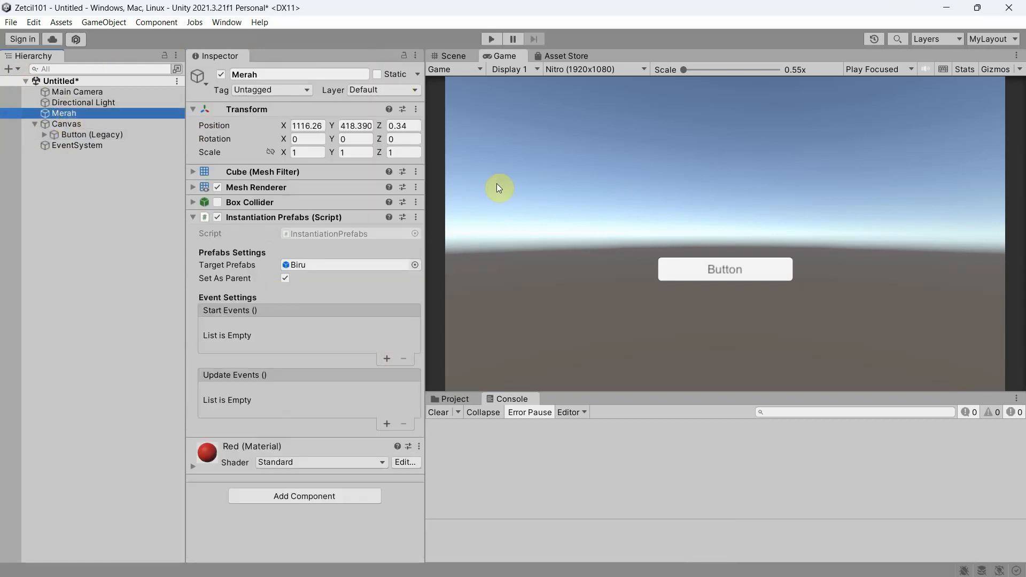
Frame the Merah cube from an angled viewpoint in the Scene view and align the Main Camera with that view.
{"action": "left_click", "coordinate": [449, 55]}
{"action": "left_click", "coordinate": [85, 104]}
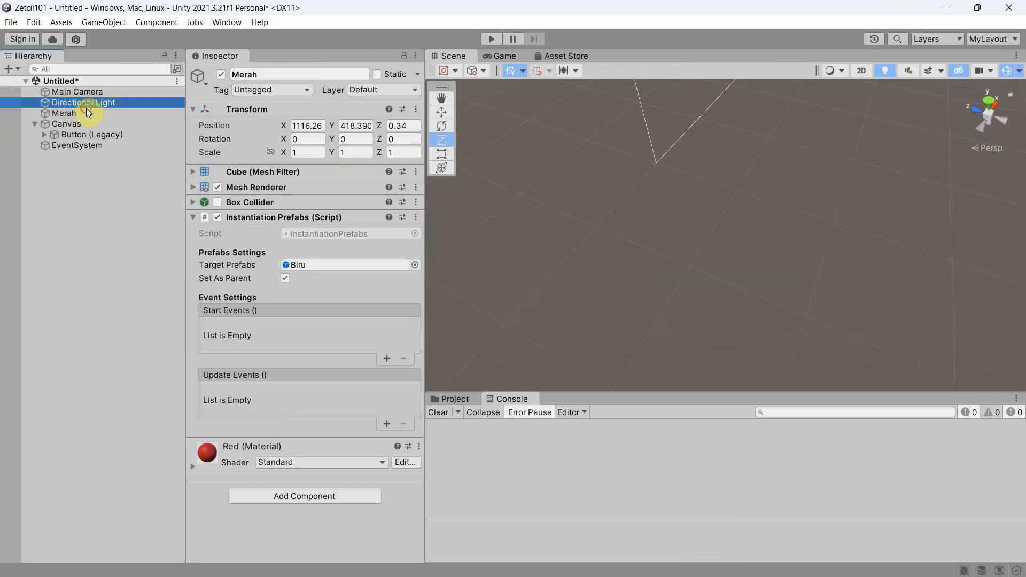
{"action": "double_click", "coordinate": [87, 114]}
{"action": "right_click_drag", "start_coordinate": [807, 241], "coordinate": [707, 271]}
{"action": "scroll", "coordinate": [829, 311], "scroll_direction": "down", "scroll_amount": 5}
{"action": "scroll", "coordinate": [797, 311], "scroll_direction": "down", "scroll_amount": 10}
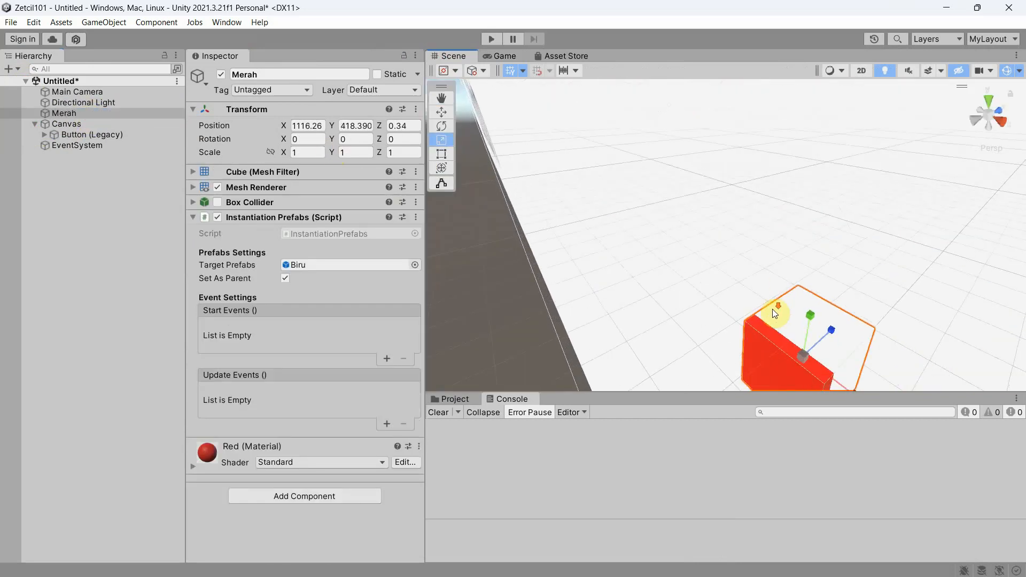
{"action": "middle_click_drag", "start_coordinate": [839, 357], "coordinate": [642, 231]}
{"action": "right_click_drag", "start_coordinate": [642, 231], "coordinate": [761, 263]}
{"action": "scroll", "coordinate": [765, 268], "scroll_direction": "down", "scroll_amount": 5}
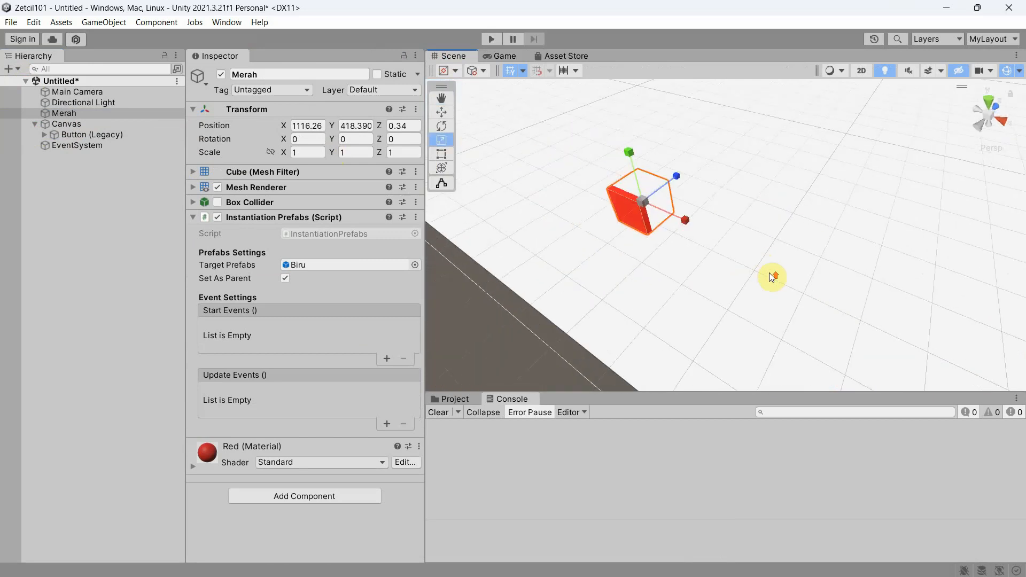
{"action": "left_click", "coordinate": [101, 93]}
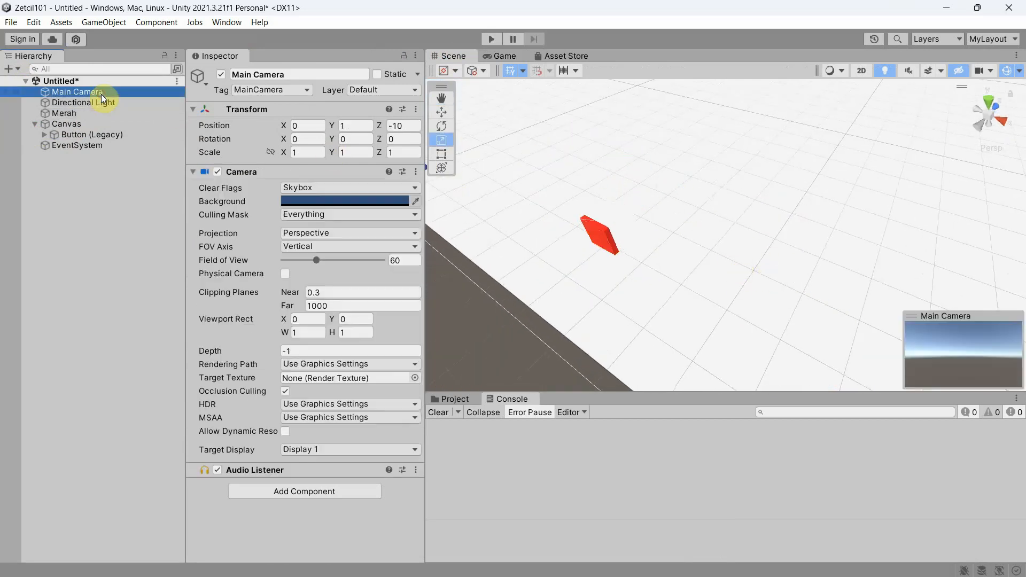
{"action": "left_click", "coordinate": [104, 22]}
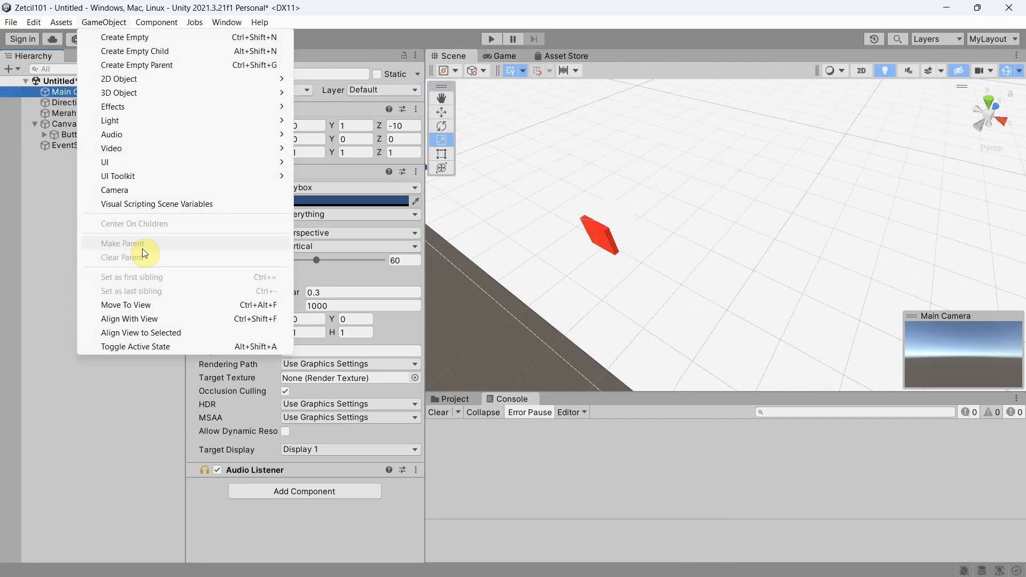
{"action": "left_click", "coordinate": [140, 319]}
Run the scene and trigger the on-screen button repeatedly to test Merah spawning forward-moving Biru cubes.
{"action": "left_click", "coordinate": [491, 40]}
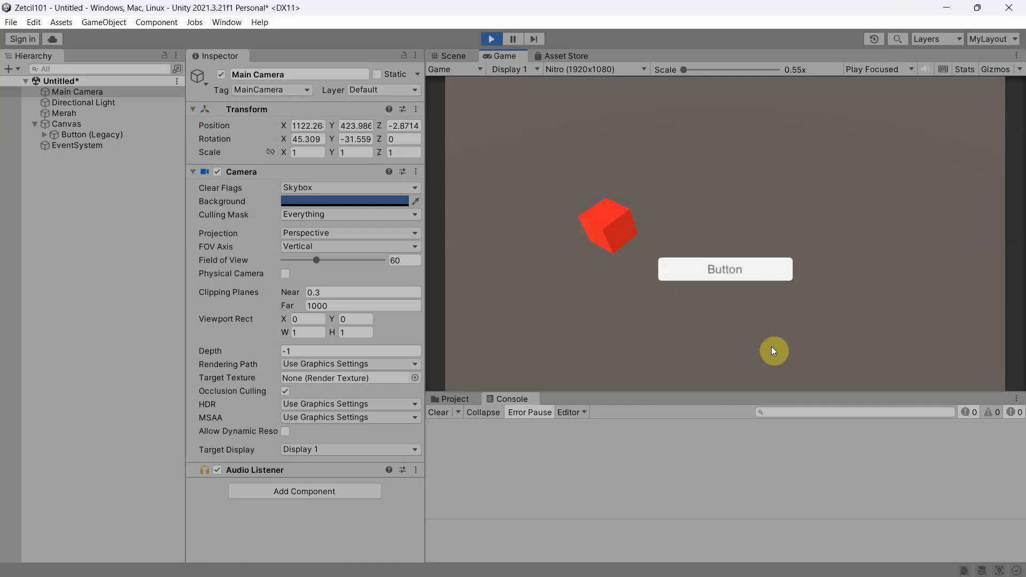
{"action": "left_click", "coordinate": [774, 272]}
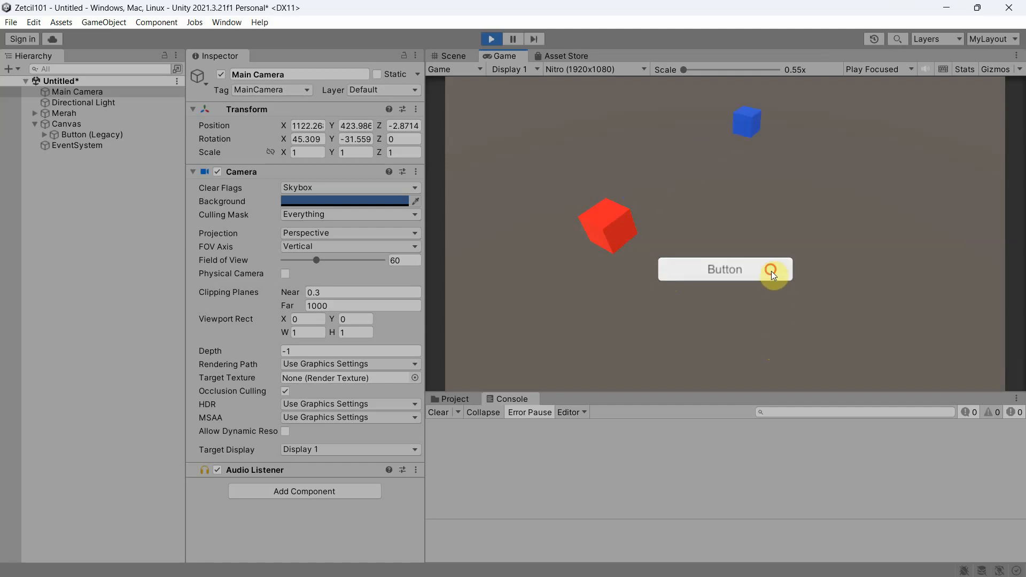
{"action": "left_click", "coordinate": [771, 270]}
{"action": "left_click", "coordinate": [770, 269]}
{"action": "left_click", "coordinate": [770, 269]}
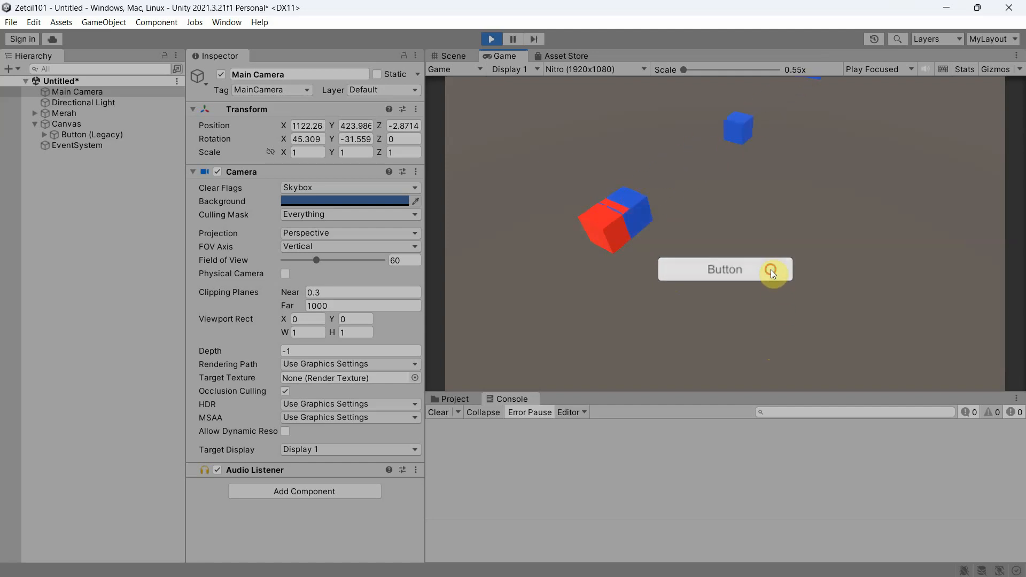
{"action": "left_click", "coordinate": [770, 269]}
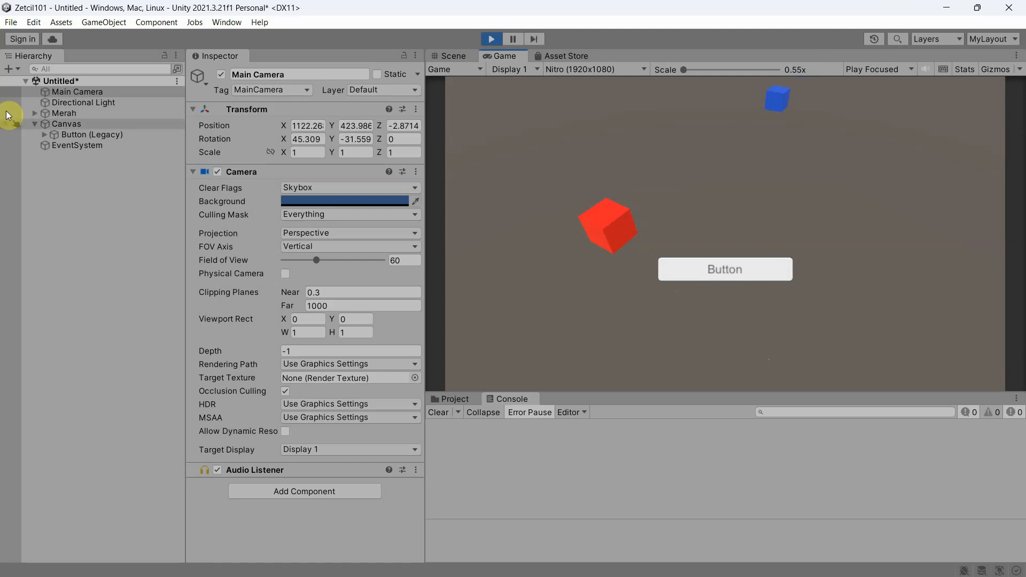
Change the label of Button (Legacy) to TEMBAK through its Text (Legacy) child while the scene is running.
{"action": "left_click", "coordinate": [44, 135]}
{"action": "left_click", "coordinate": [79, 148]}
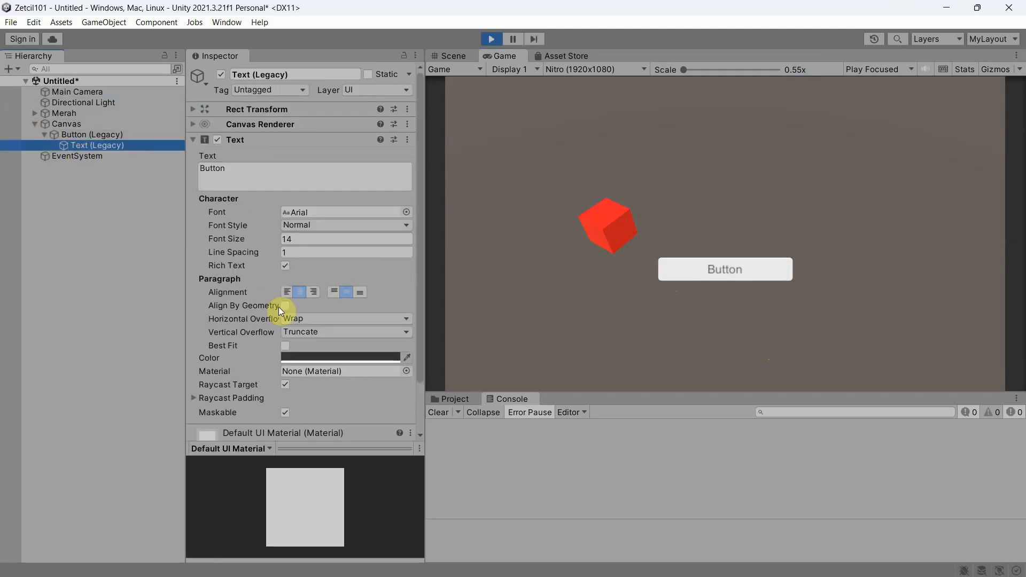
{"action": "double_click", "coordinate": [268, 167]}
{"action": "type", "text": "TEMBAJK"}
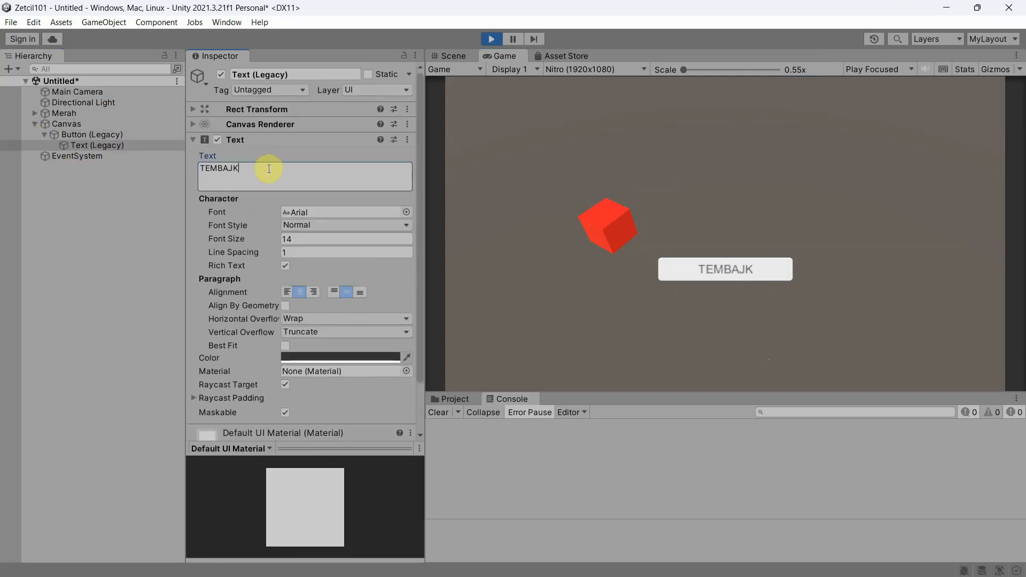
{"action": "key", "text": "Right"}
{"action": "key", "text": "Right"}
{"action": "key", "text": "Right"}
{"action": "key", "text": "Delete"}
Fire many Biru cubes in bursts with the TEMBAK button to test the instantiation, and stop play mode.
{"action": "left_click", "coordinate": [752, 268]}
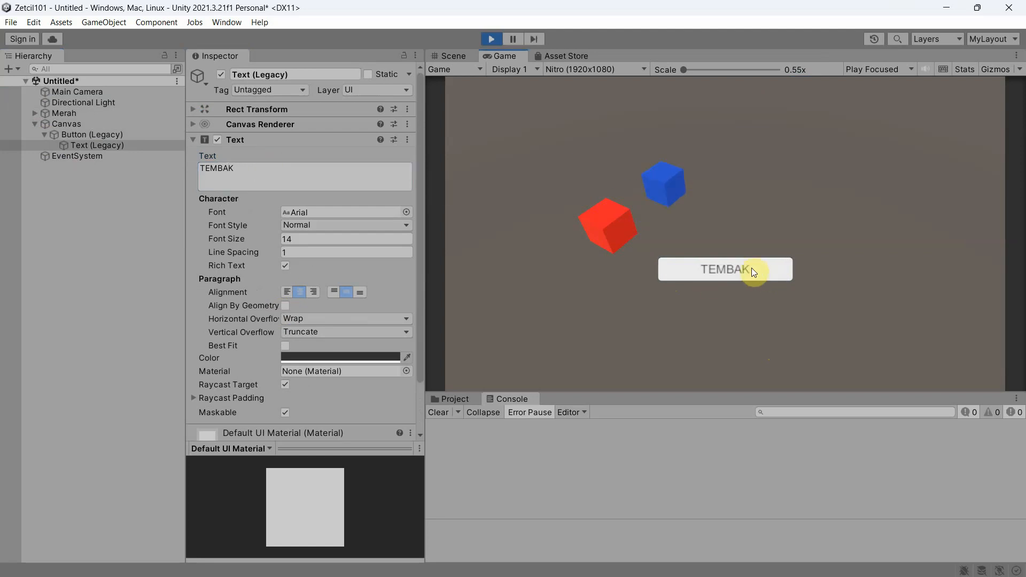
{"action": "left_click", "coordinate": [751, 268]}
{"action": "left_click", "coordinate": [751, 268]}
{"action": "left_click", "coordinate": [751, 267]}
{"action": "left_click", "coordinate": [751, 267]}
{"action": "left_click", "coordinate": [751, 268]}
{"action": "left_click", "coordinate": [752, 267]}
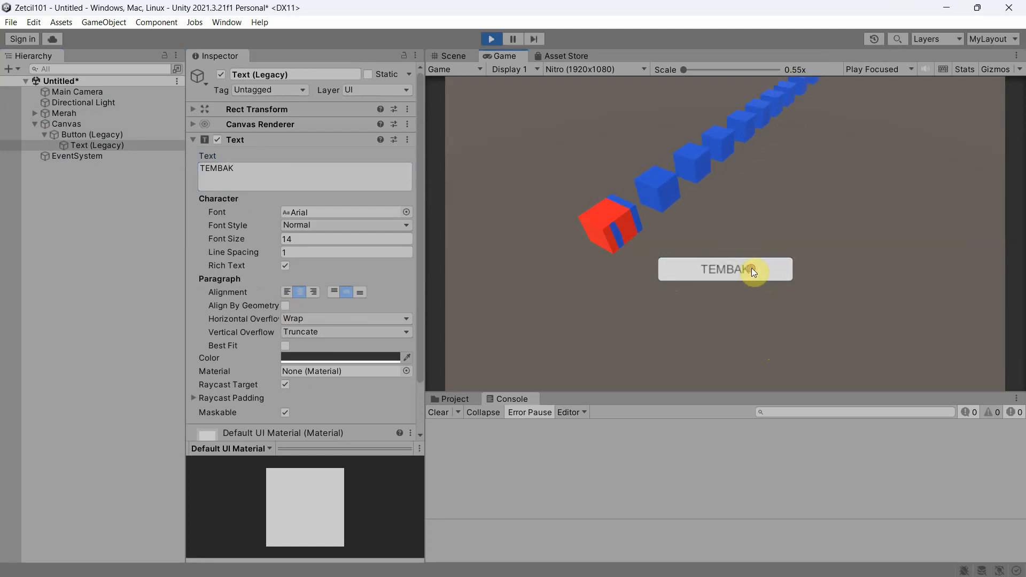
{"action": "left_click", "coordinate": [751, 268]}
{"action": "left_click", "coordinate": [751, 268]}
{"action": "left_click", "coordinate": [751, 267]}
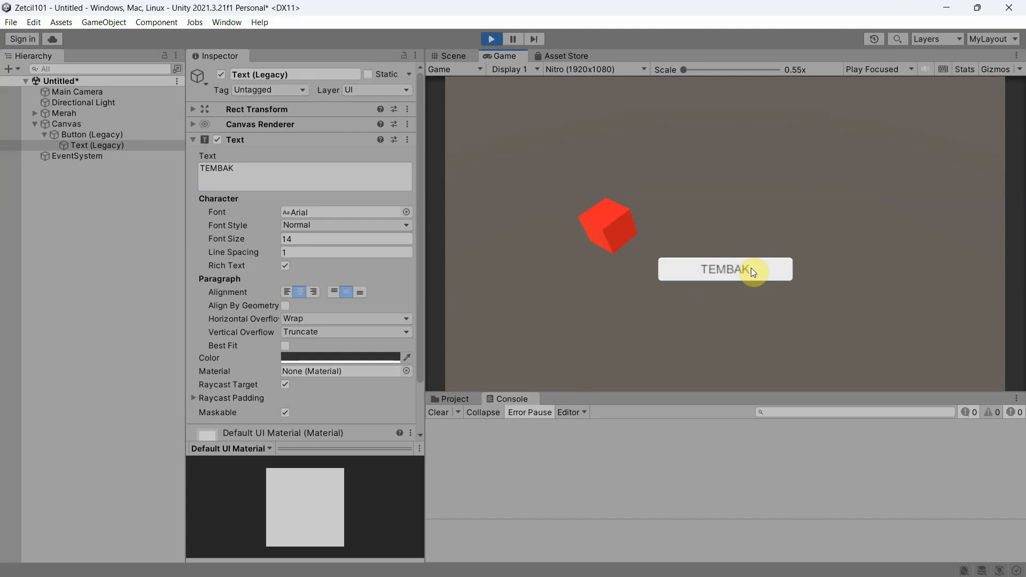
{"action": "left_click", "coordinate": [751, 268]}
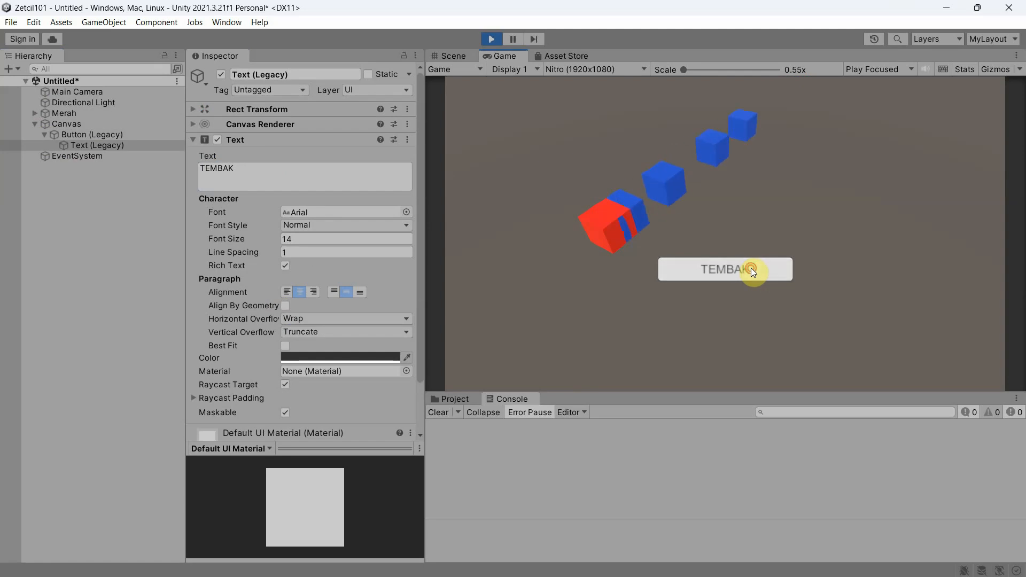
{"action": "left_click", "coordinate": [751, 267]}
{"action": "left_click", "coordinate": [751, 268]}
{"action": "left_click", "coordinate": [751, 268]}
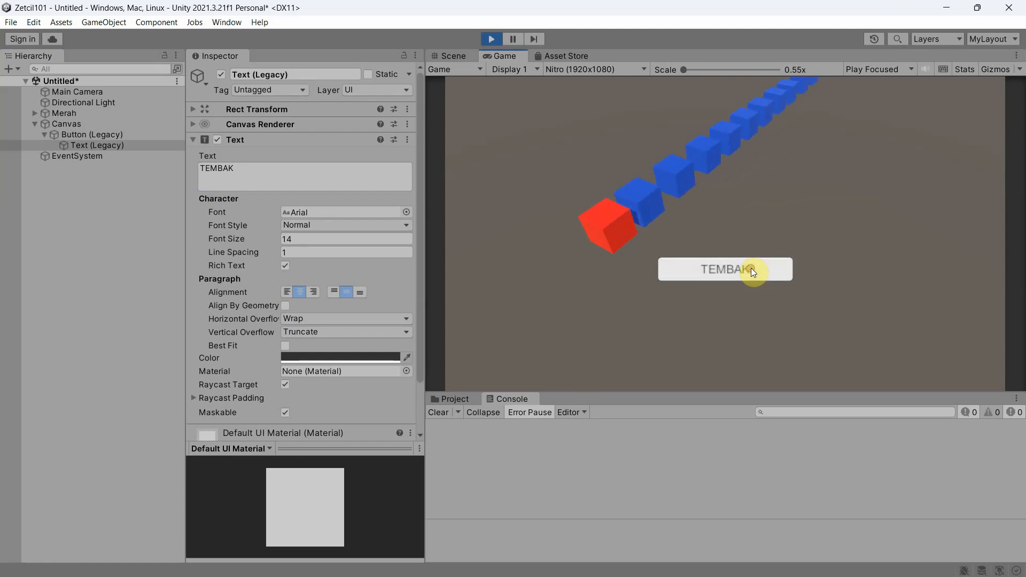
{"action": "left_click", "coordinate": [751, 268]}
{"action": "left_click", "coordinate": [751, 267]}
{"action": "left_click", "coordinate": [751, 268]}
{"action": "left_click", "coordinate": [752, 268]}
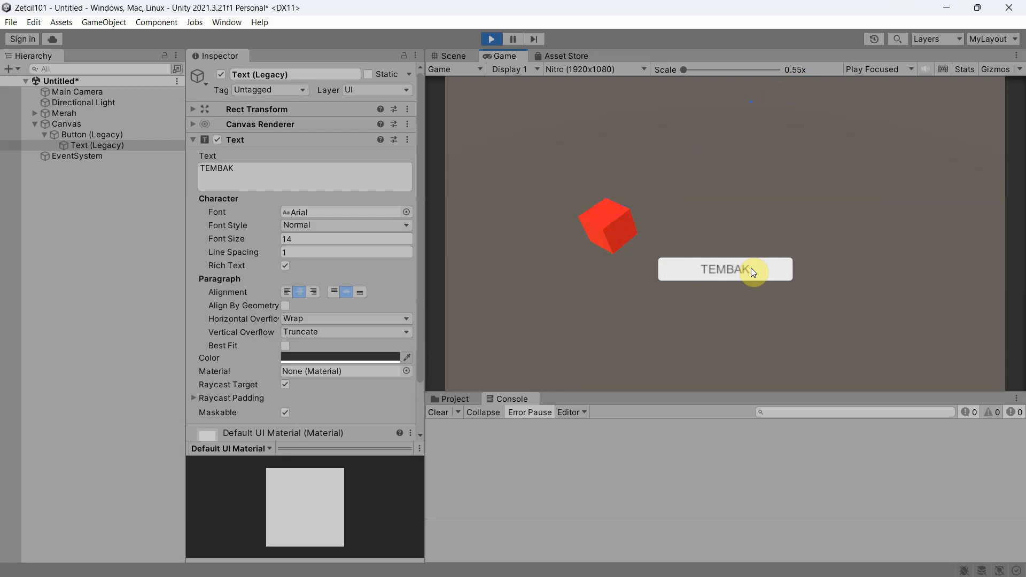
{"action": "left_click", "coordinate": [751, 268]}
{"action": "left_click", "coordinate": [751, 267]}
{"action": "left_click", "coordinate": [722, 272]}
{"action": "left_click", "coordinate": [747, 278]}
{"action": "left_click", "coordinate": [747, 279]}
{"action": "left_click", "coordinate": [747, 279]}
{"action": "left_click", "coordinate": [747, 279]}
{"action": "left_click", "coordinate": [747, 279]}
{"action": "left_click", "coordinate": [747, 279]}
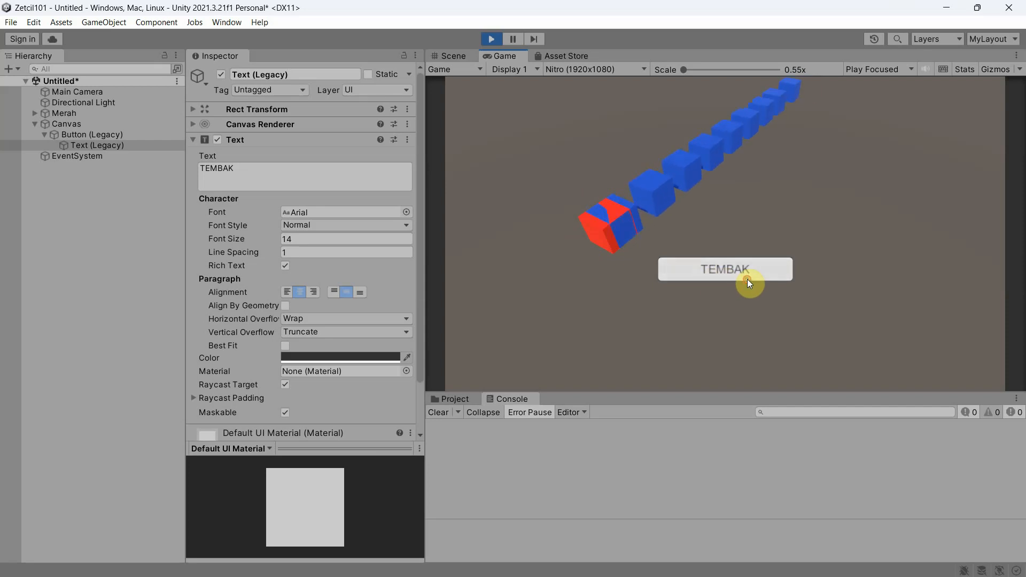
{"action": "left_click", "coordinate": [747, 279]}
{"action": "left_click", "coordinate": [747, 279]}
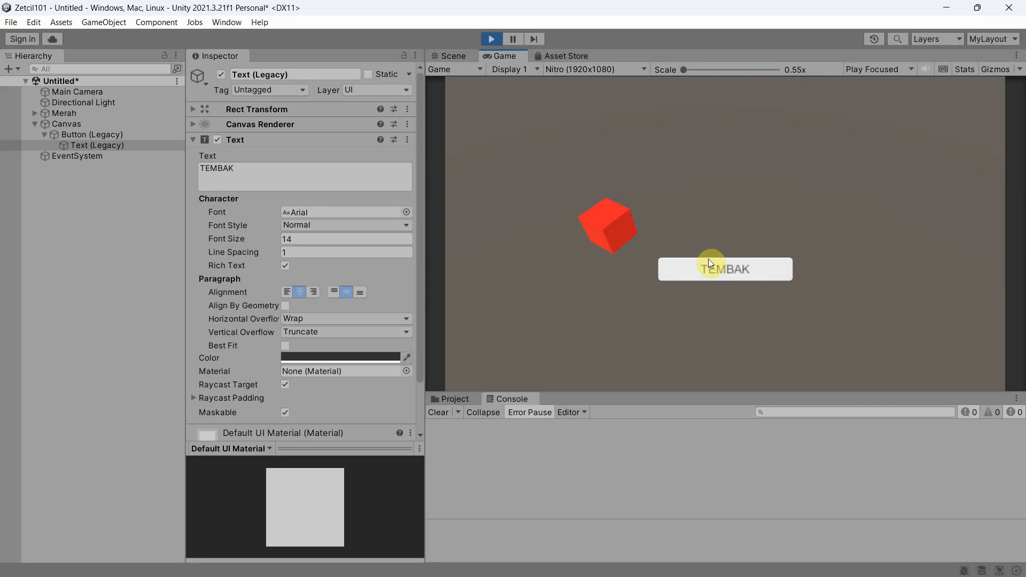
{"action": "left_click", "coordinate": [692, 271]}
{"action": "left_click", "coordinate": [691, 270]}
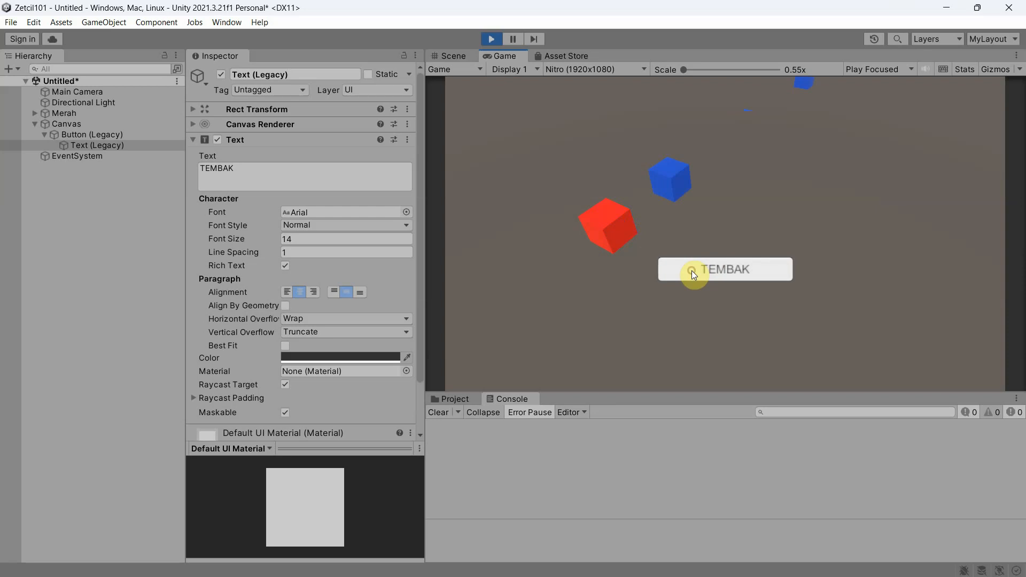
{"action": "left_click", "coordinate": [692, 271]}
{"action": "left_click", "coordinate": [691, 270]}
{"action": "left_click", "coordinate": [691, 270]}
{"action": "left_click", "coordinate": [691, 271]}
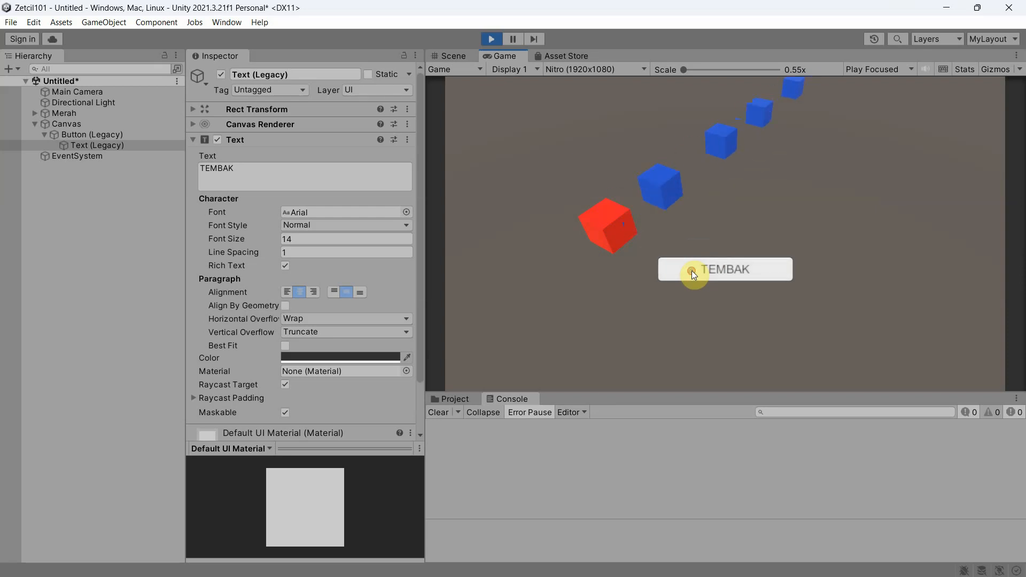
{"action": "left_click", "coordinate": [692, 270]}
{"action": "left_click", "coordinate": [691, 270]}
{"action": "left_click", "coordinate": [691, 270]}
{"action": "left_click", "coordinate": [692, 270]}
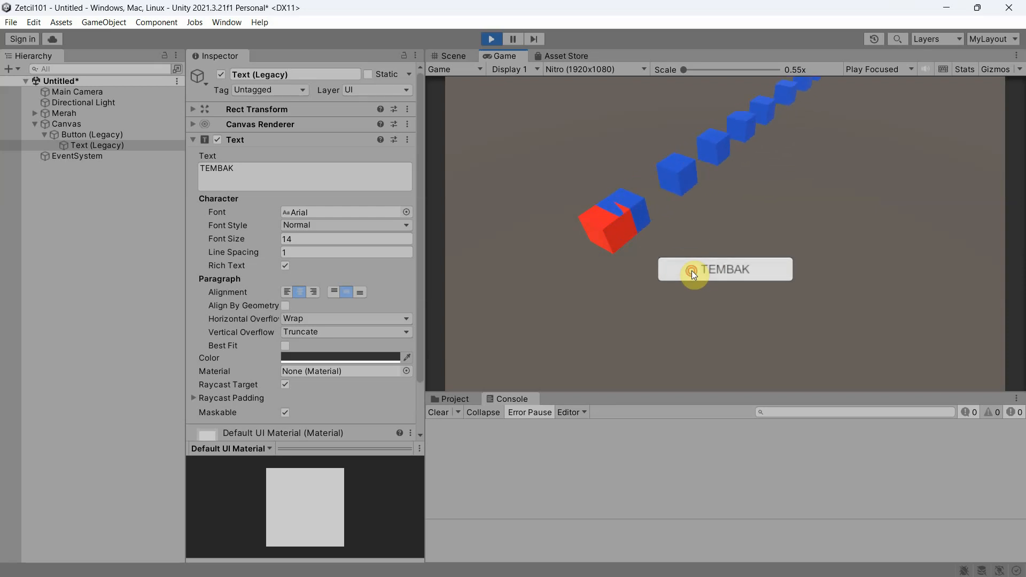
{"action": "left_click", "coordinate": [692, 270]}
{"action": "left_click", "coordinate": [691, 270]}
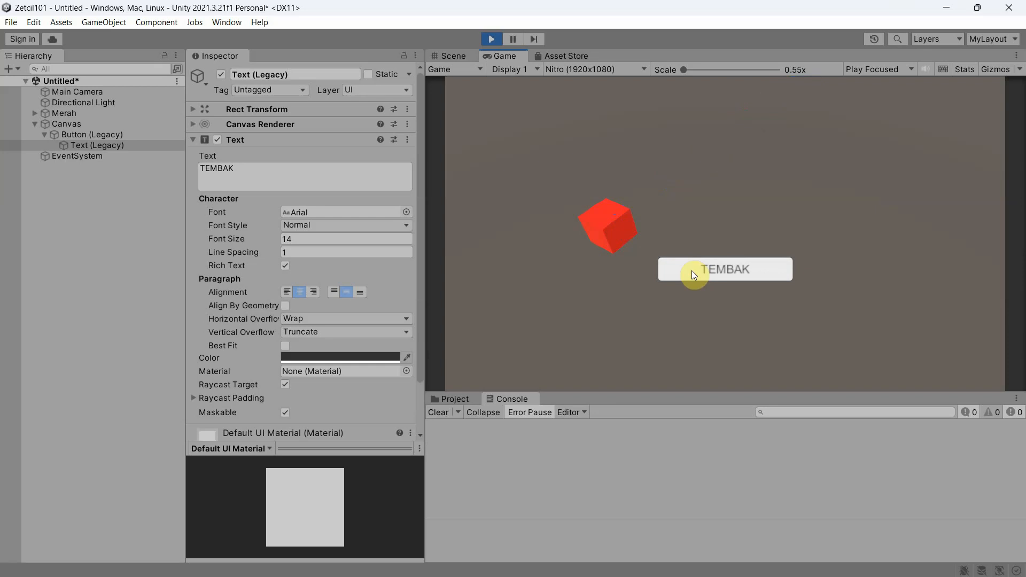
{"action": "left_click", "coordinate": [692, 272]}
{"action": "left_click", "coordinate": [692, 273]}
{"action": "left_click", "coordinate": [691, 270]}
{"action": "left_click", "coordinate": [691, 270]}
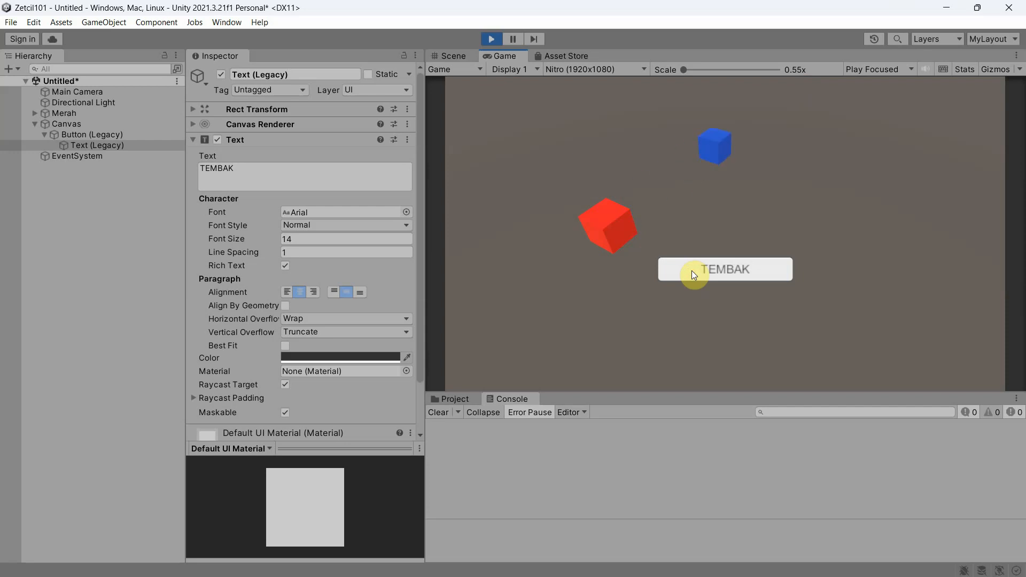
{"action": "left_click", "coordinate": [691, 271]}
{"action": "left_click", "coordinate": [691, 270]}
{"action": "left_click", "coordinate": [691, 270]}
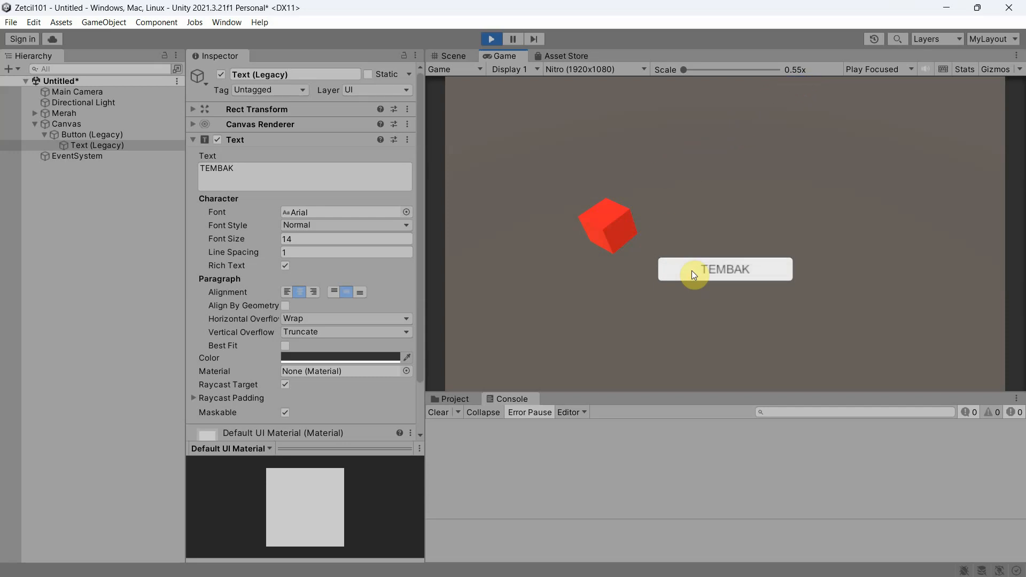
{"action": "left_click", "coordinate": [691, 271]}
{"action": "left_click", "coordinate": [691, 270]}
{"action": "left_click", "coordinate": [691, 271]}
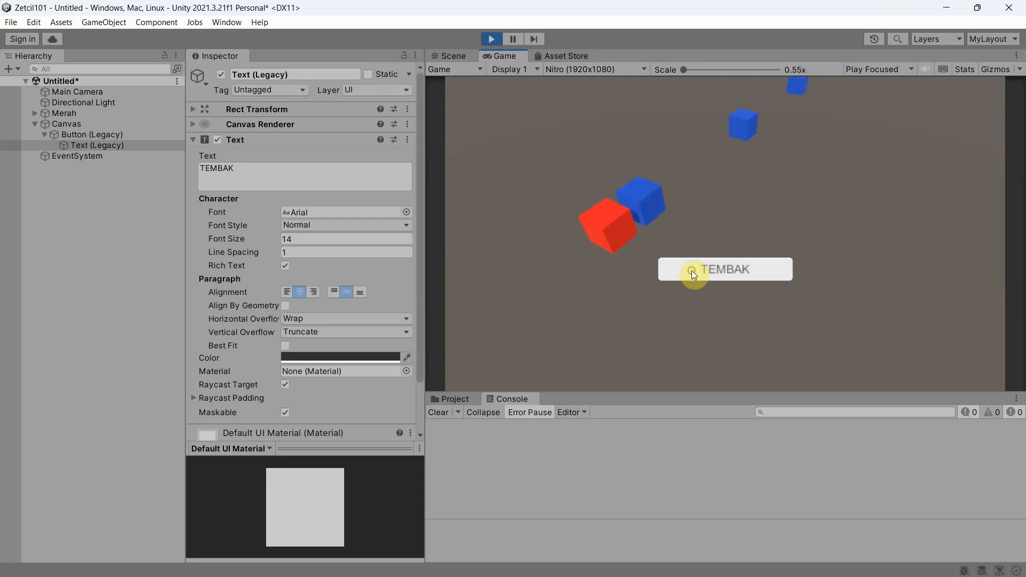
{"action": "left_click", "coordinate": [491, 38]}
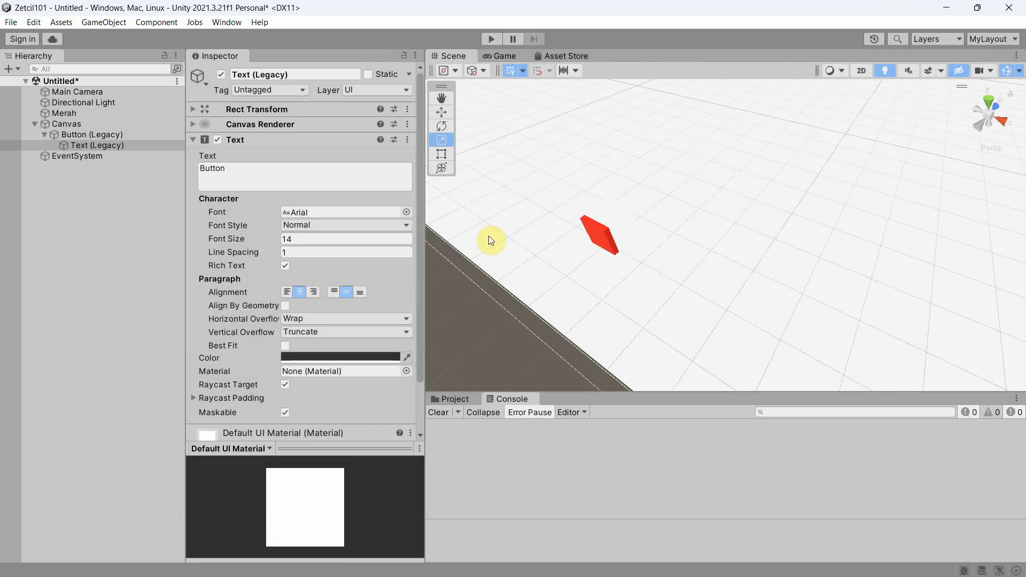
Select the Canvas object and show the project's Assets folder.
{"action": "left_click", "coordinate": [130, 127]}
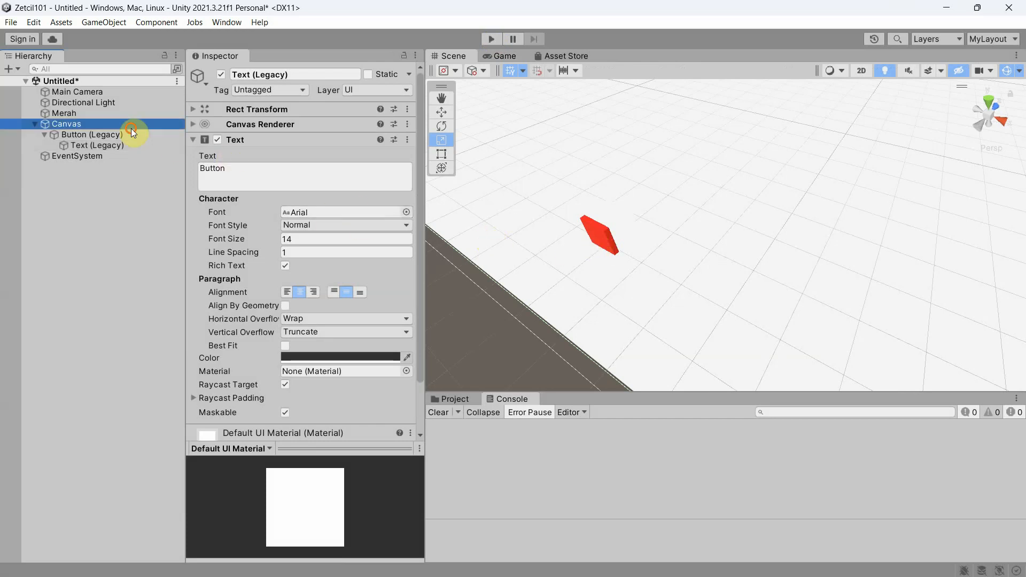
{"action": "left_click", "coordinate": [455, 399]}
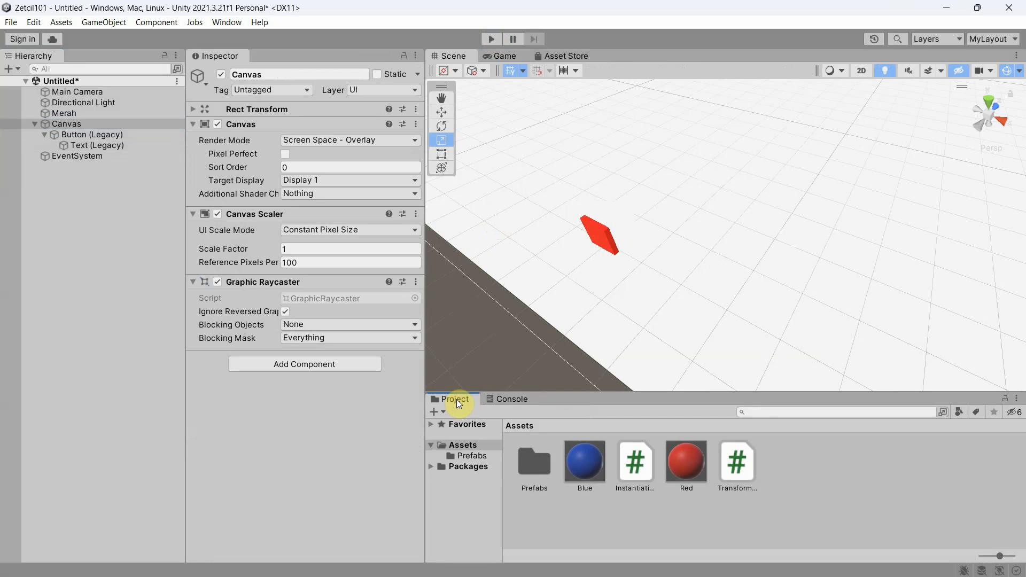